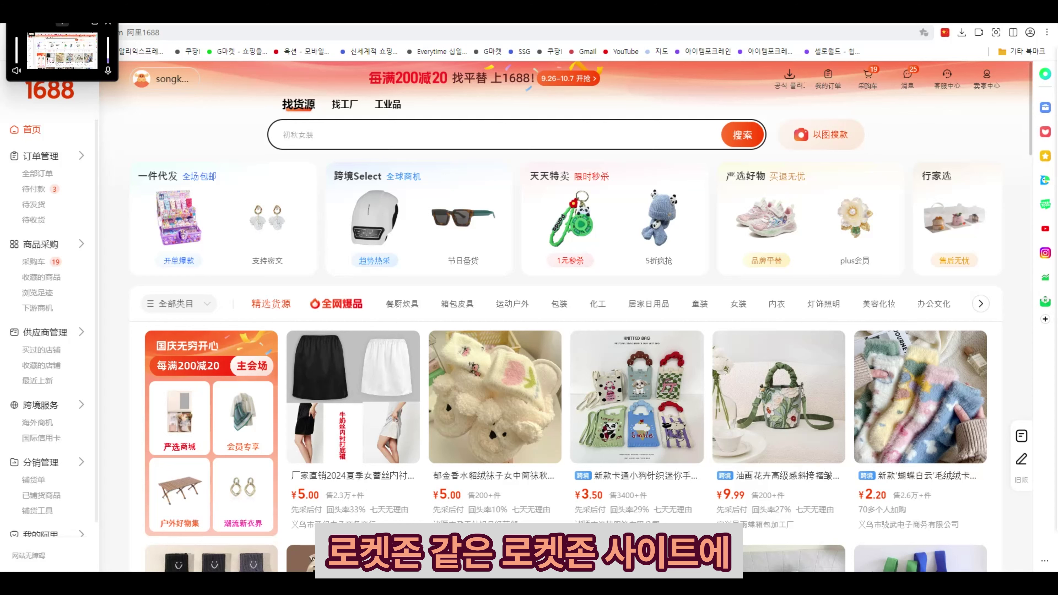
# - Open Rocket Zone's 위해특송 (Weihai) warehouse address popup and move it aside
pyautogui.click(800, 20)
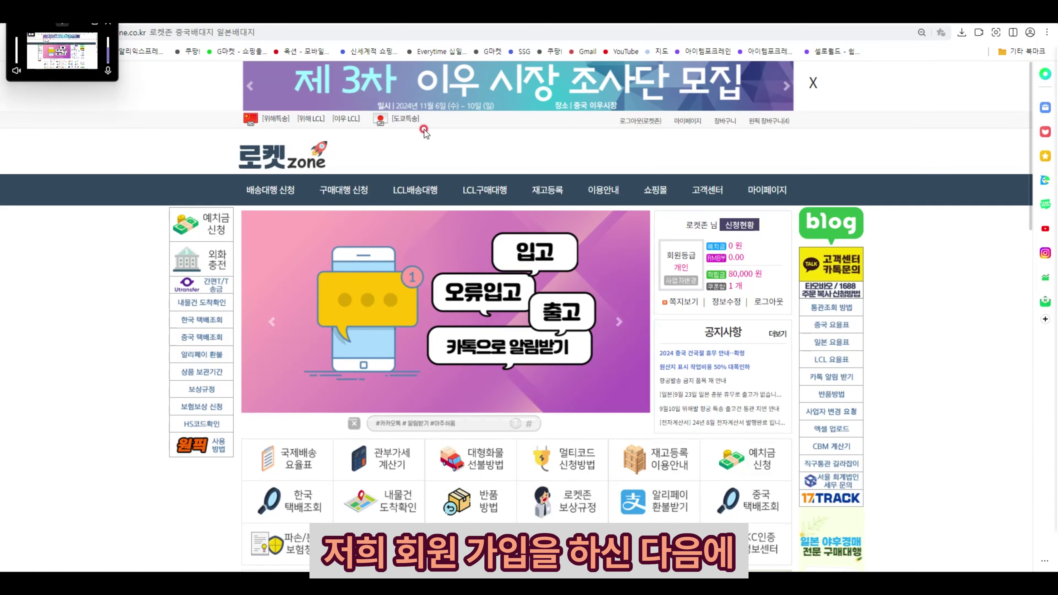
pyautogui.click(275, 121)
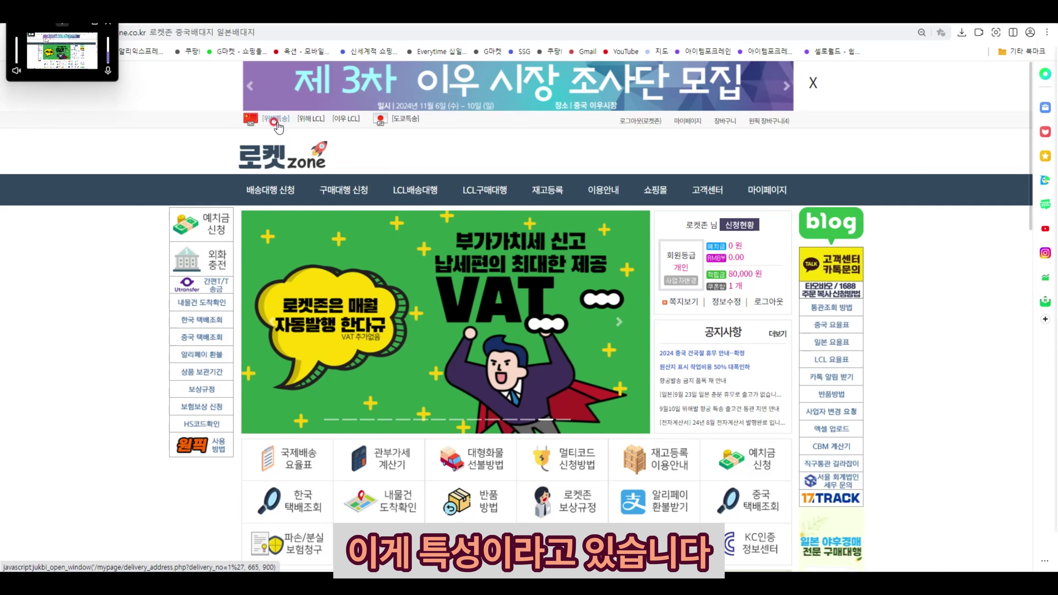
pyautogui.click(274, 121)
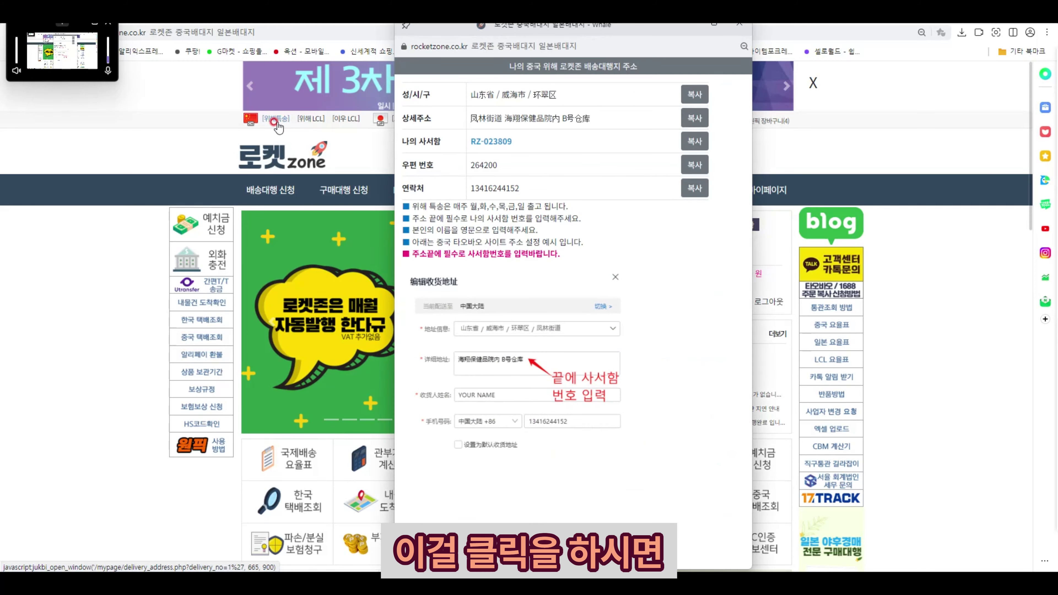
pyautogui.click(467, 199)
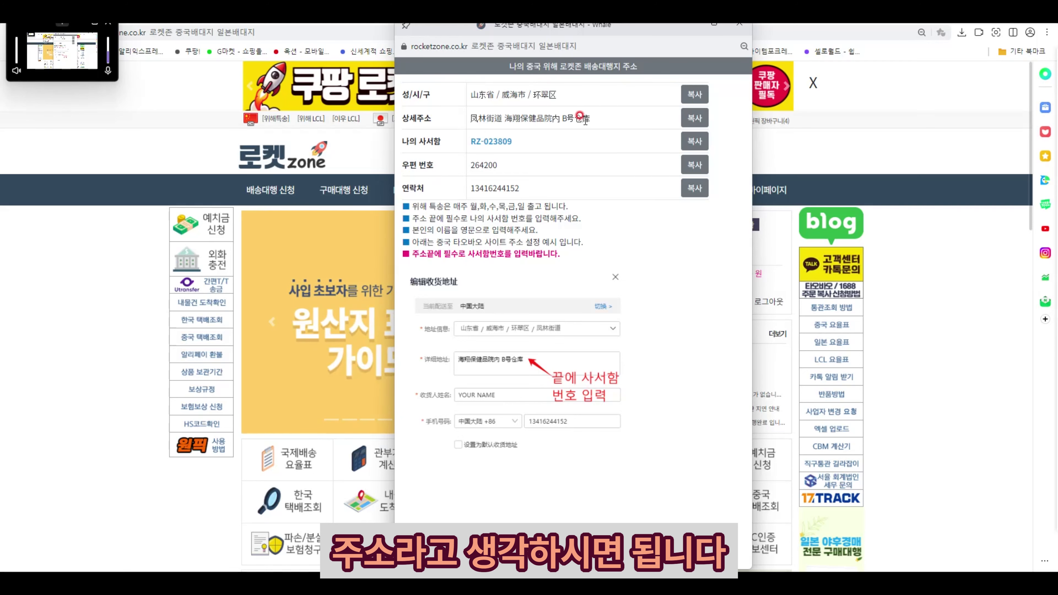
pyautogui.moveTo(655, 33); pyautogui.dragTo(661, 91)
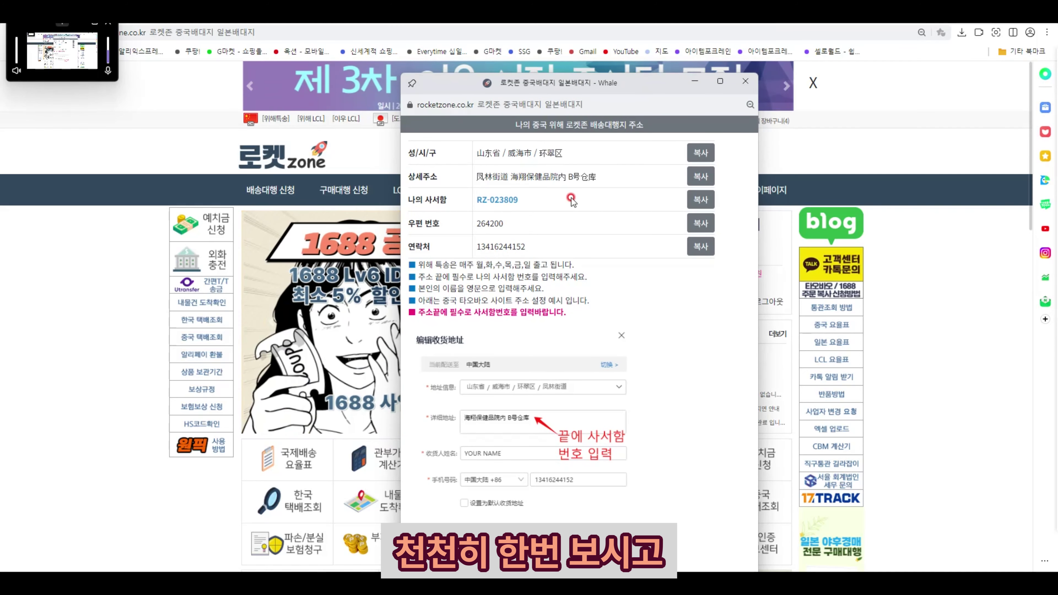
# - Hide the address popup and open 1688's 我的订单 purchased-orders list
pyautogui.click(695, 81)
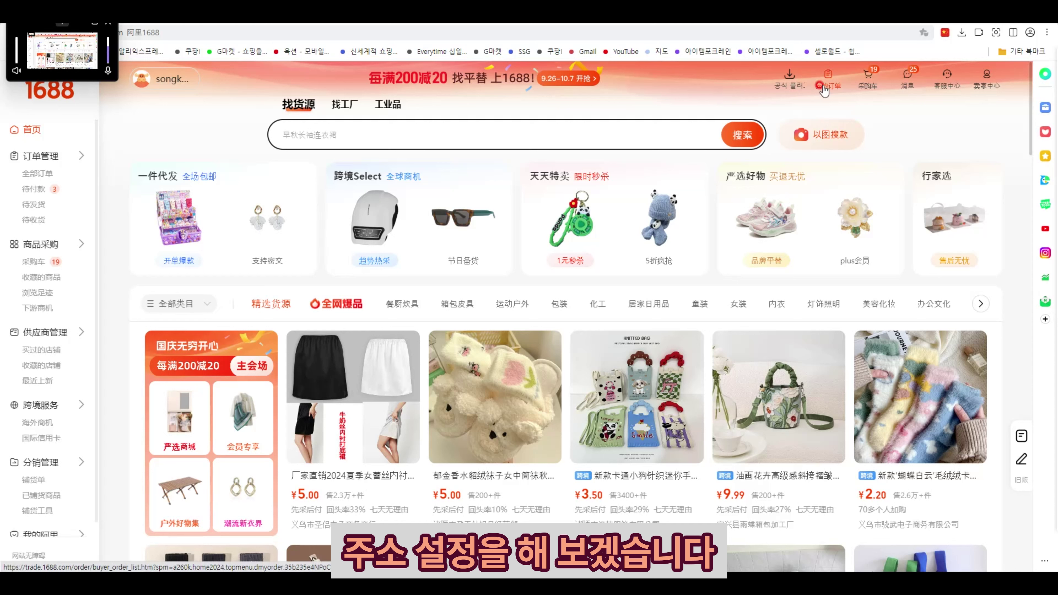
pyautogui.moveTo(830, 84)
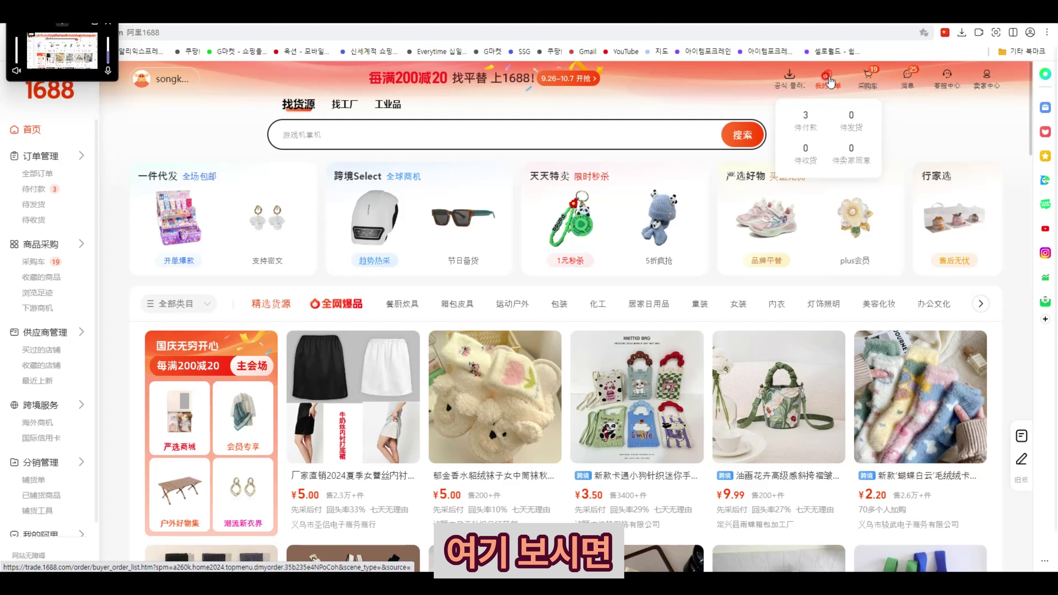
pyautogui.click(828, 77)
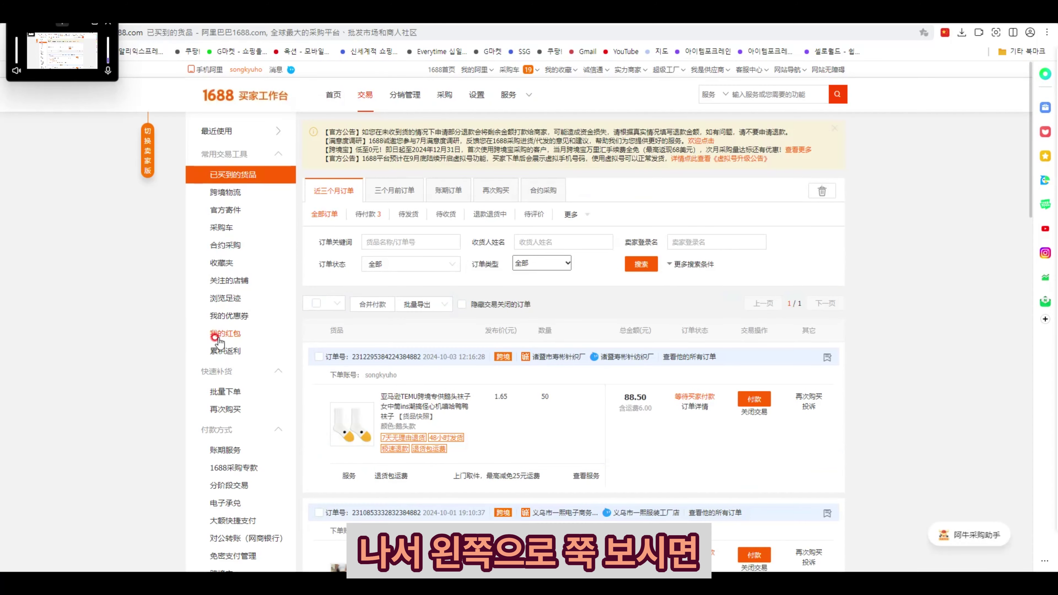
# - Open 交易资料管理 > 收货地址管理 from the left menu
pyautogui.scroll(-5, 244, 338)
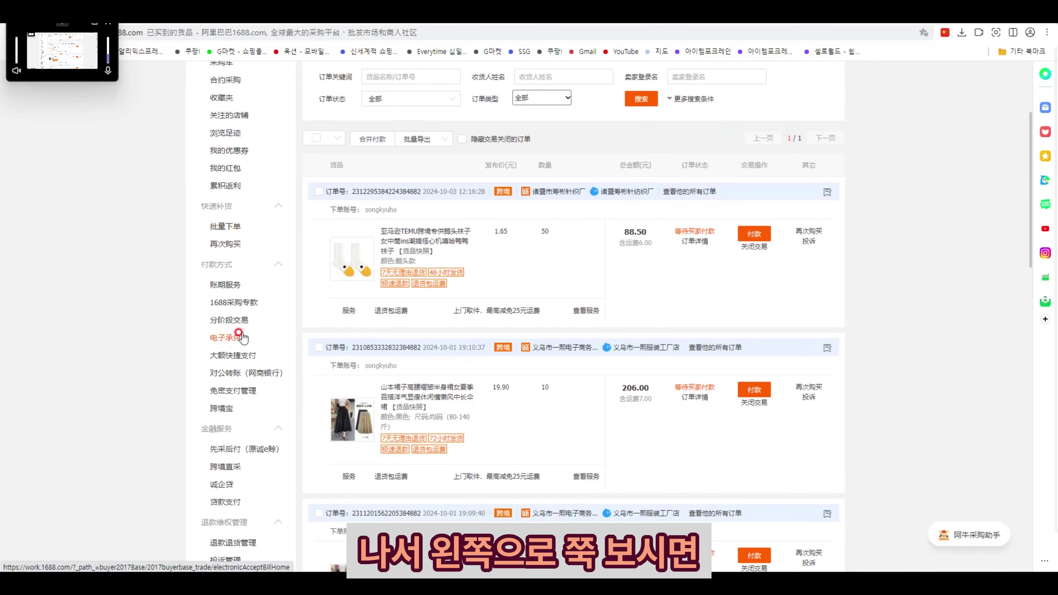
pyautogui.scroll(-3, 242, 337)
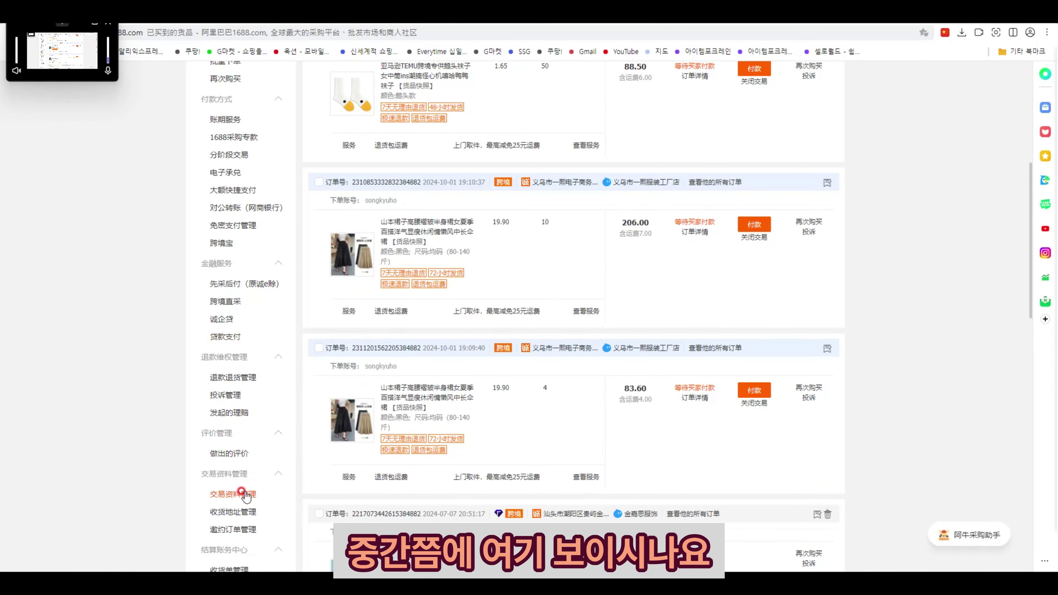
pyautogui.scroll(-1, 245, 442)
pyautogui.scroll(-1, 246, 444)
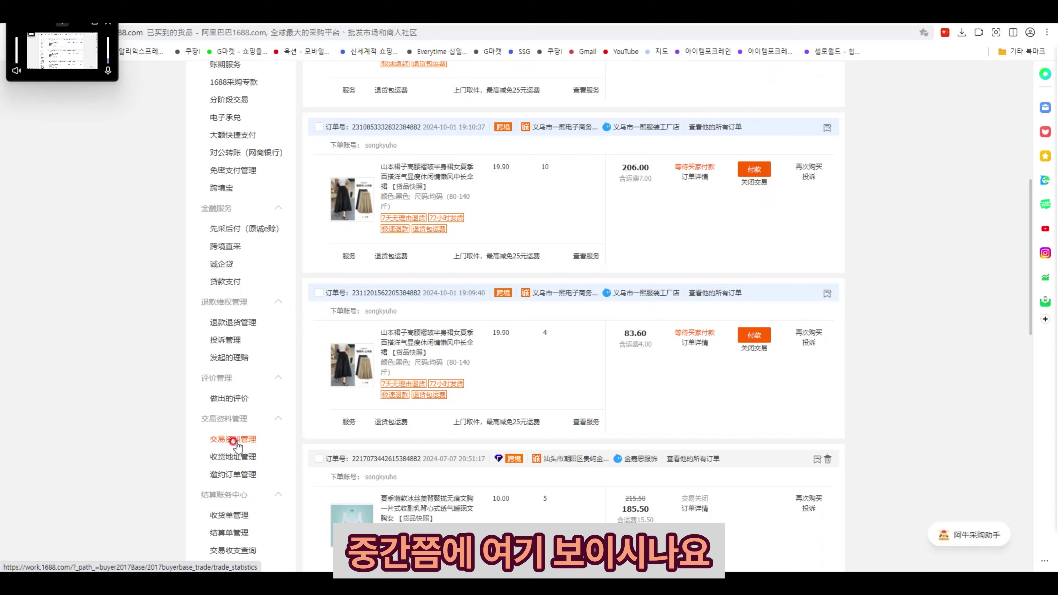
pyautogui.click(234, 439)
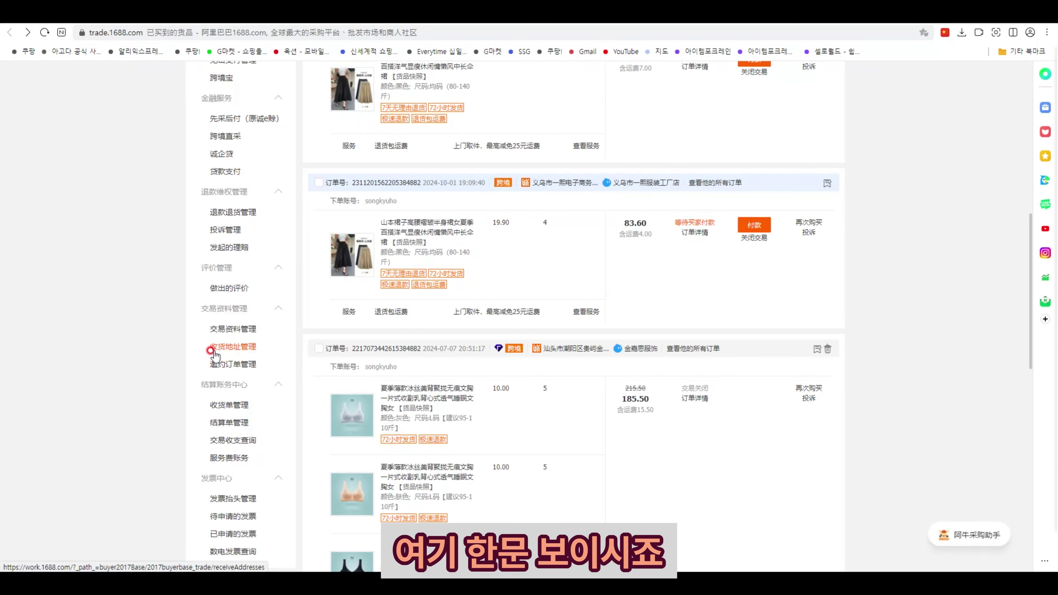
pyautogui.click(245, 350)
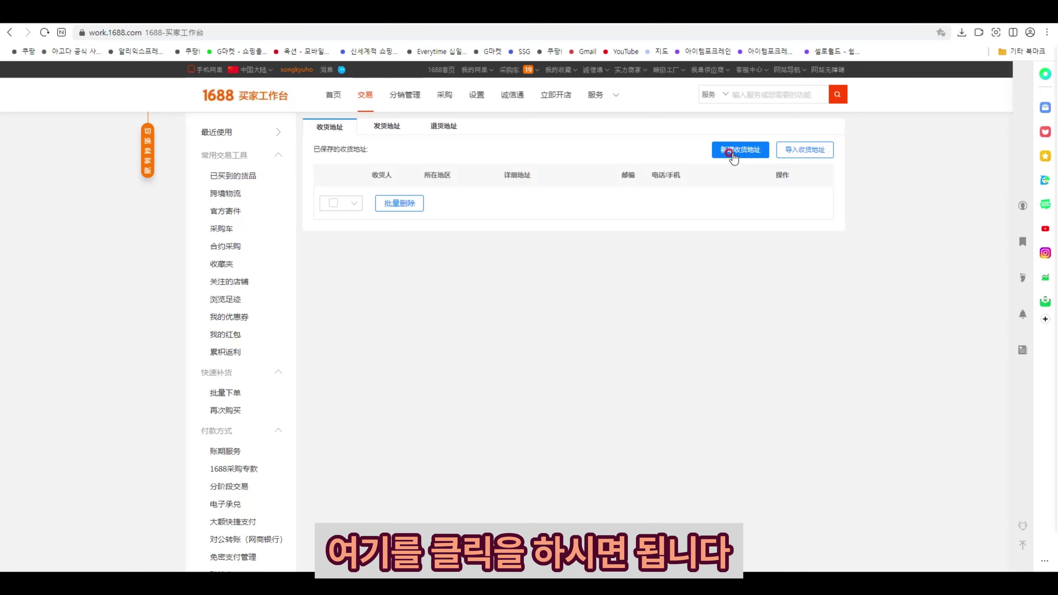
# - Start a new shipping address (新增收货地址) and enter the recipient name
pyautogui.click(733, 155)
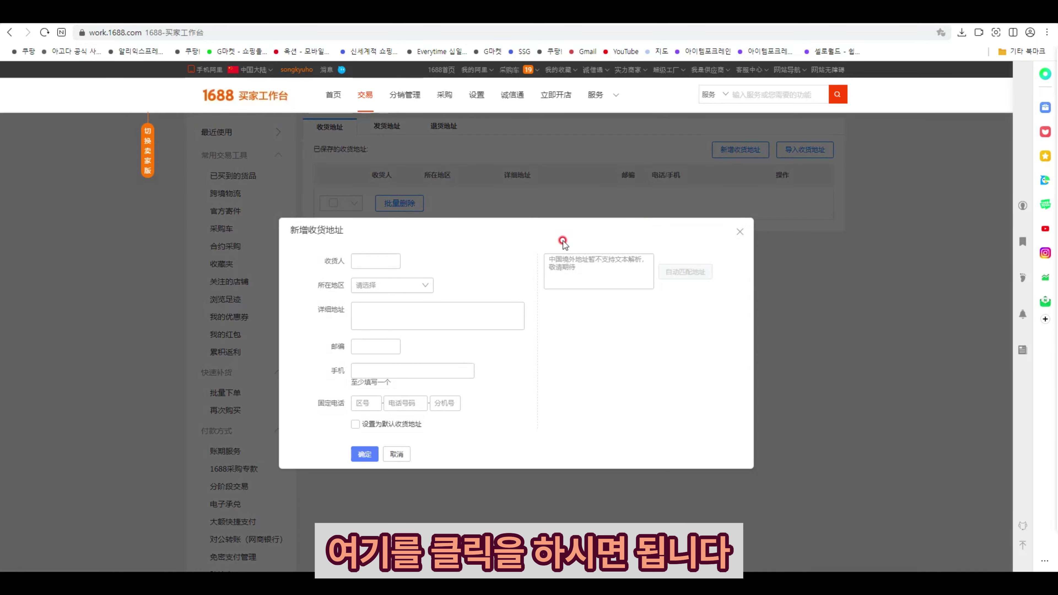
pyautogui.click(370, 259)
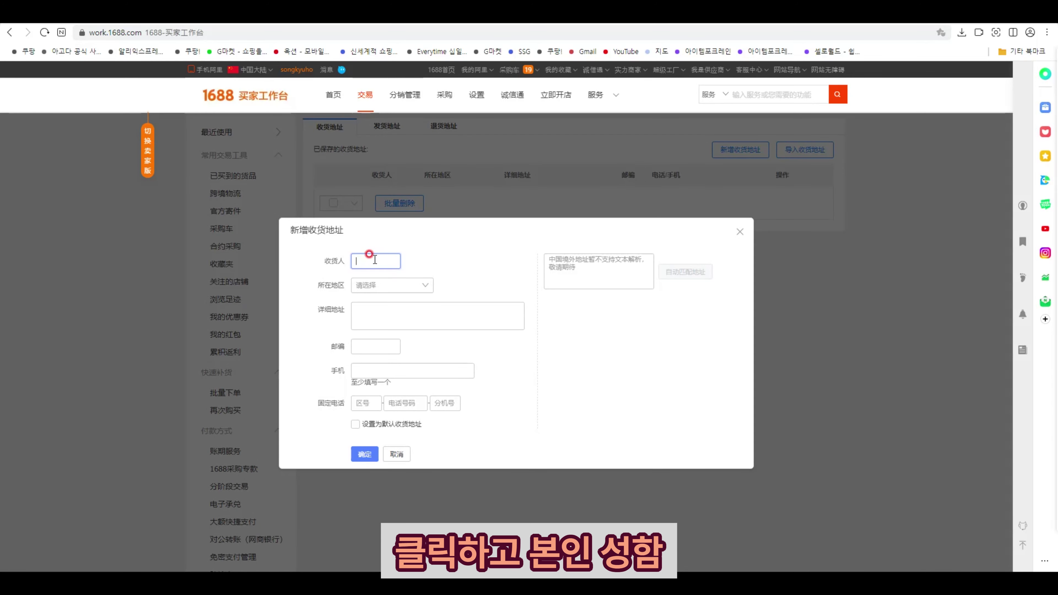
pyautogui.write('so')
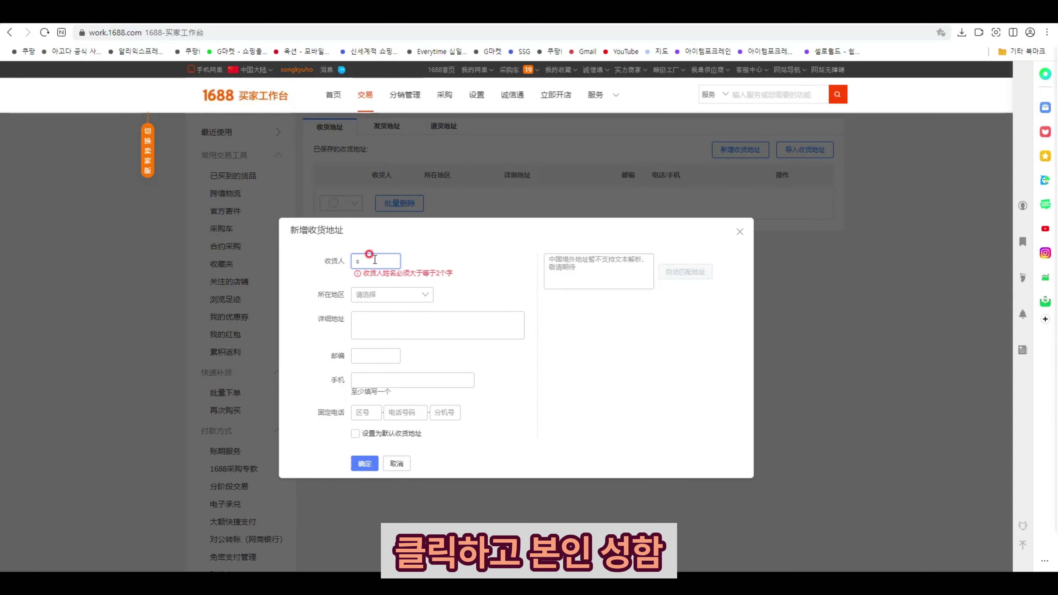
pyautogui.press('BackSpace')
pyautogui.press('BackSpace')
pyautogui.write('ro')
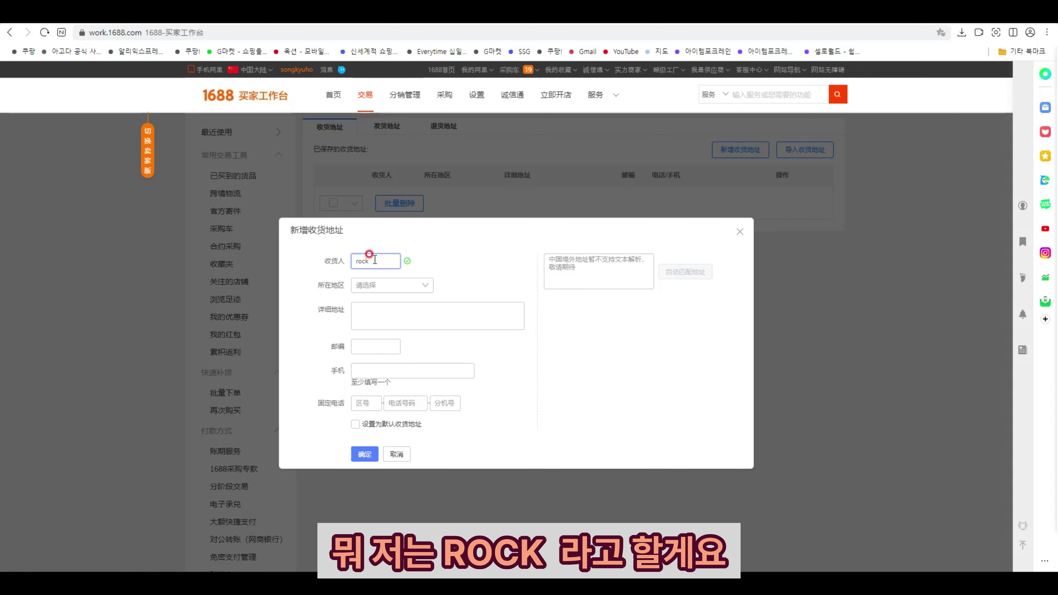
pyautogui.write('ck')
# - Reopen the Rocket Zone Weihai warehouse address popup and move it beside the form
pyautogui.click(375, 286)
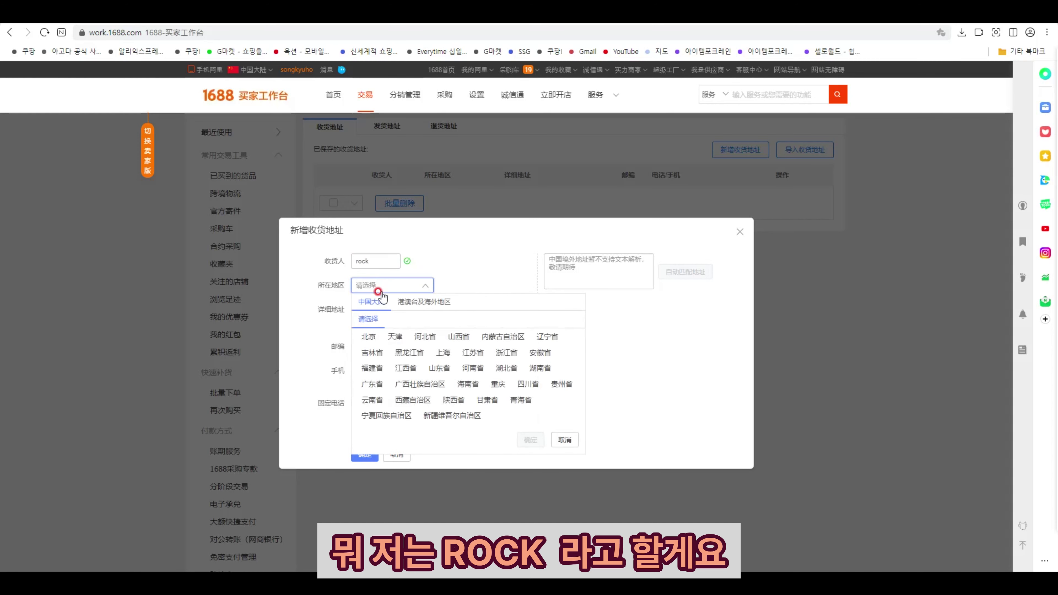
pyautogui.click(385, 286)
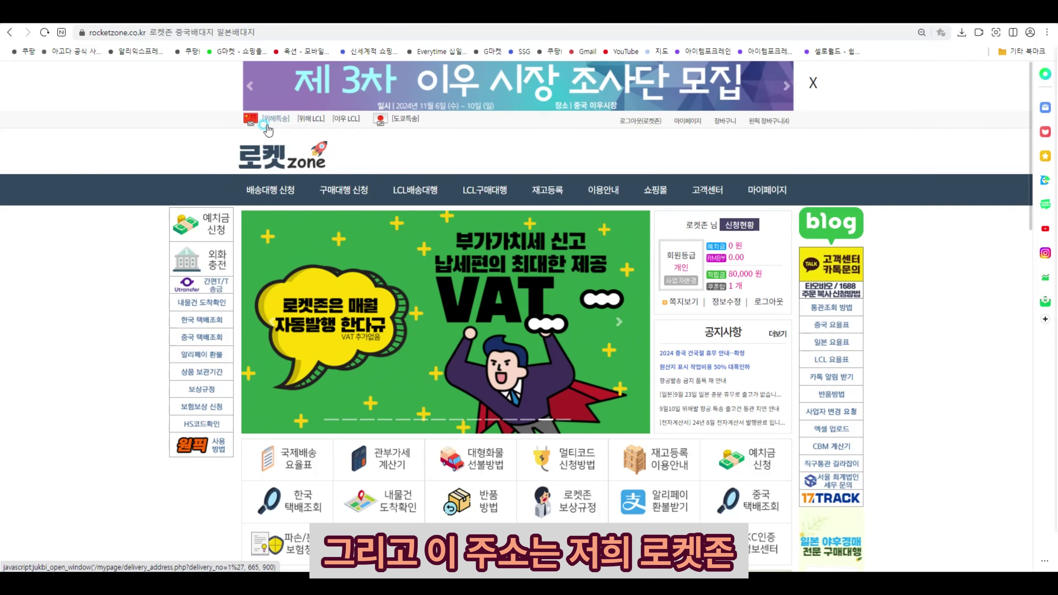
pyautogui.click(264, 124)
pyautogui.click(475, 95)
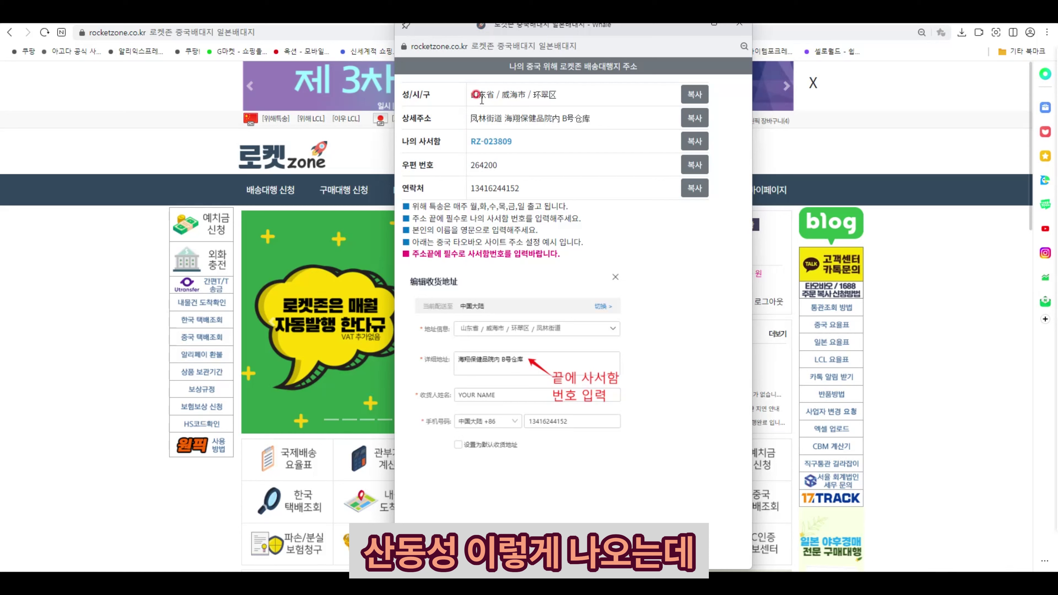
pyautogui.moveTo(593, 37); pyautogui.dragTo(675, 72)
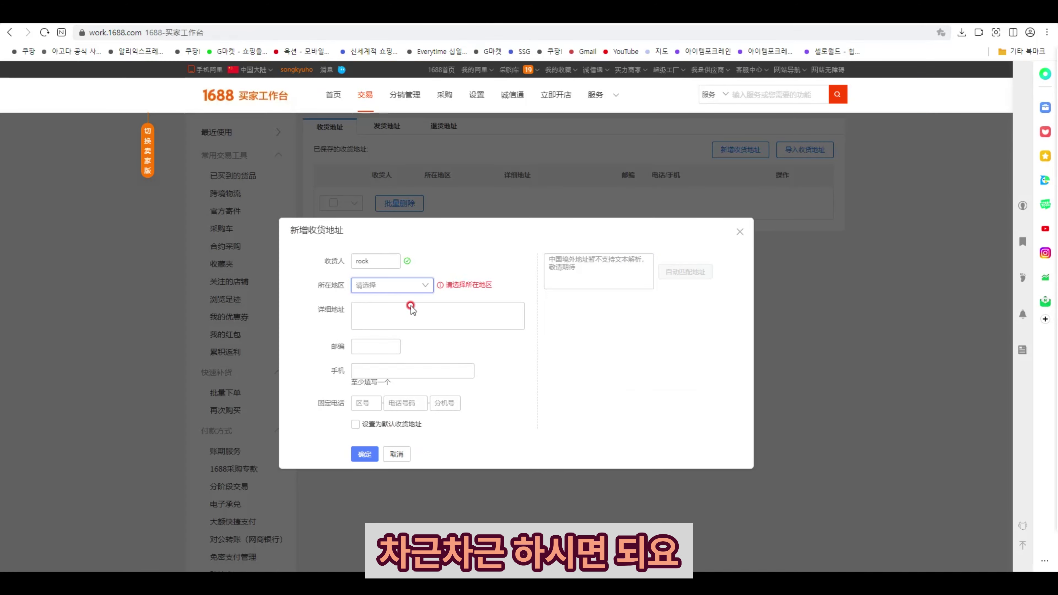
# - Set the address region to 山东省 / 威海市 / 环翠区 / 凤林街道 and confirm it
pyautogui.click(395, 285)
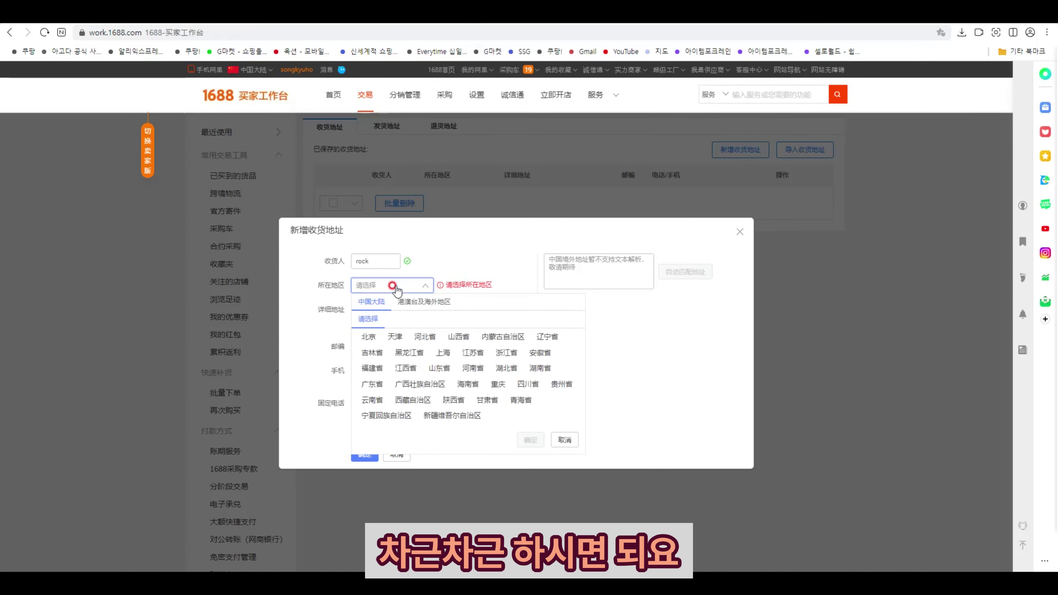
pyautogui.click(439, 369)
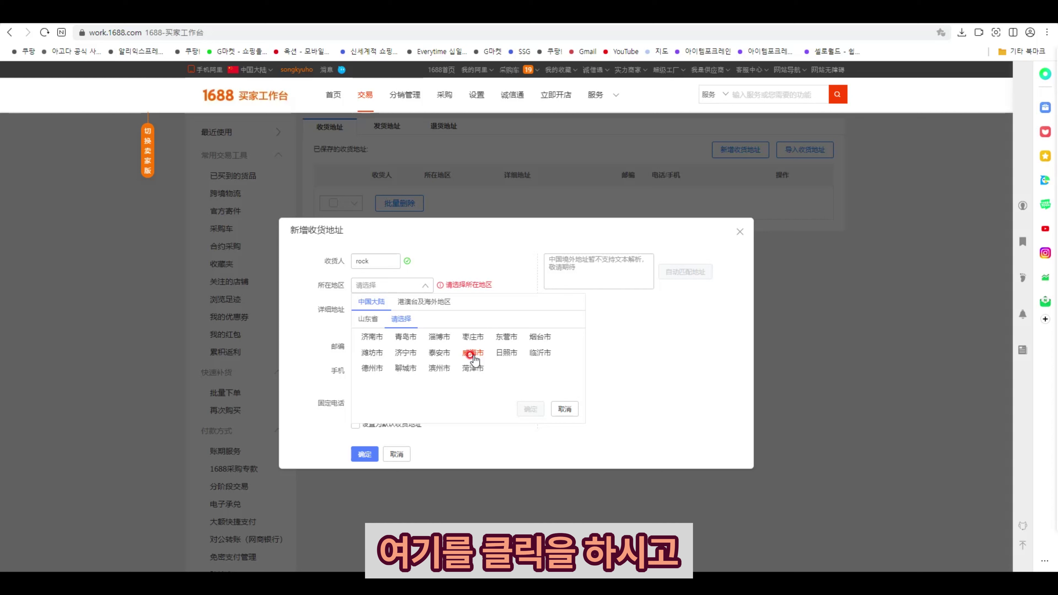
pyautogui.click(472, 354)
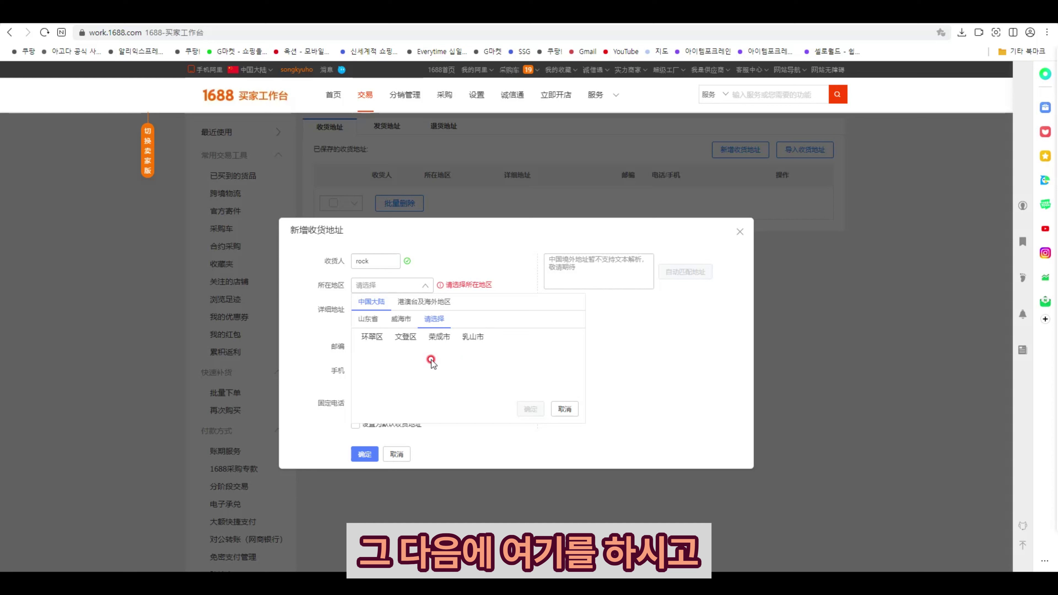
pyautogui.click(369, 340)
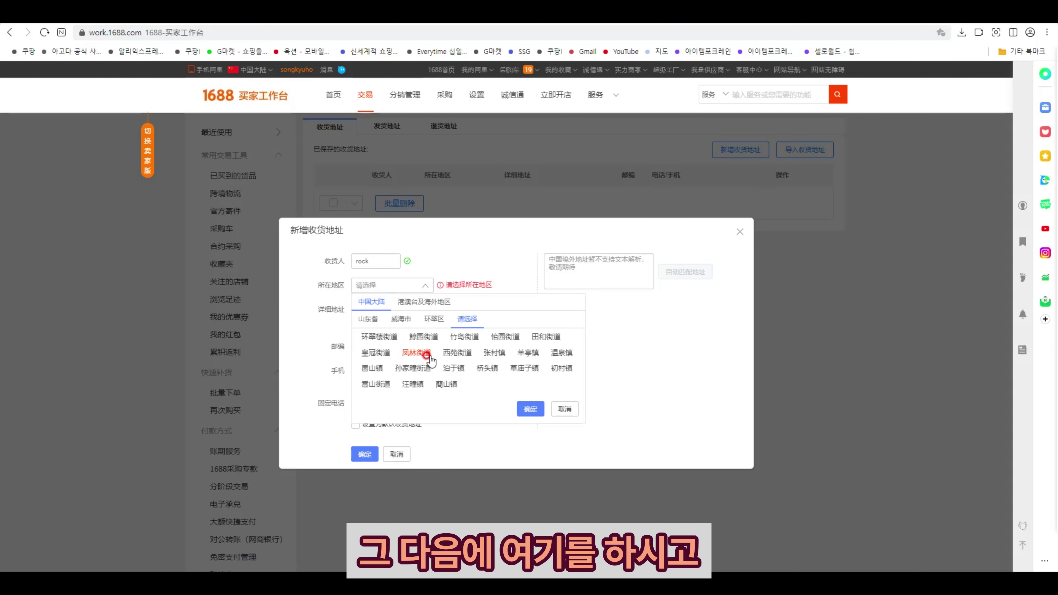
pyautogui.click(418, 353)
pyautogui.click(530, 408)
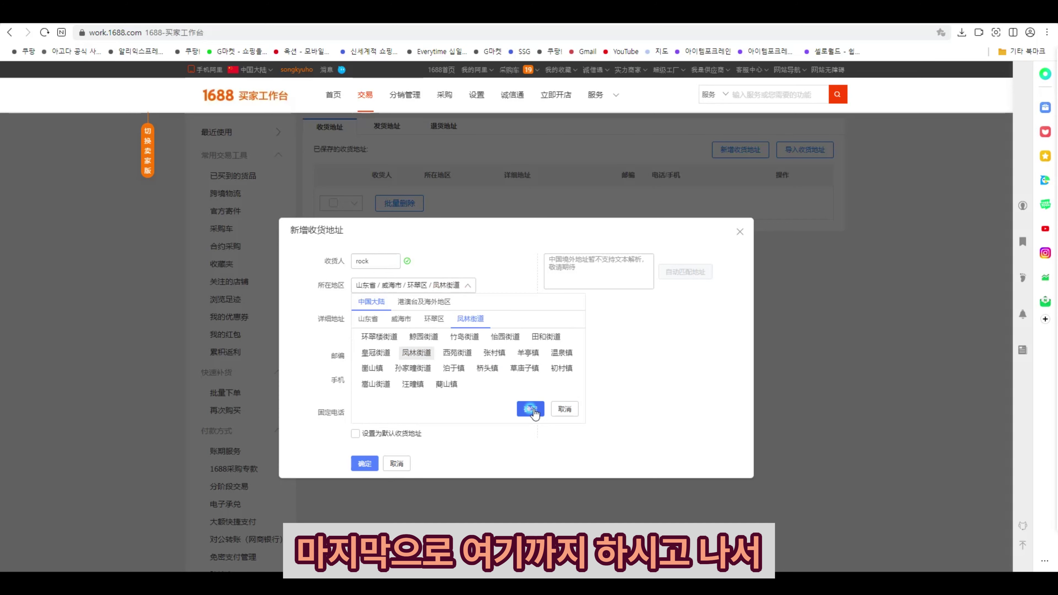
pyautogui.click(413, 311)
pyautogui.click(655, 43)
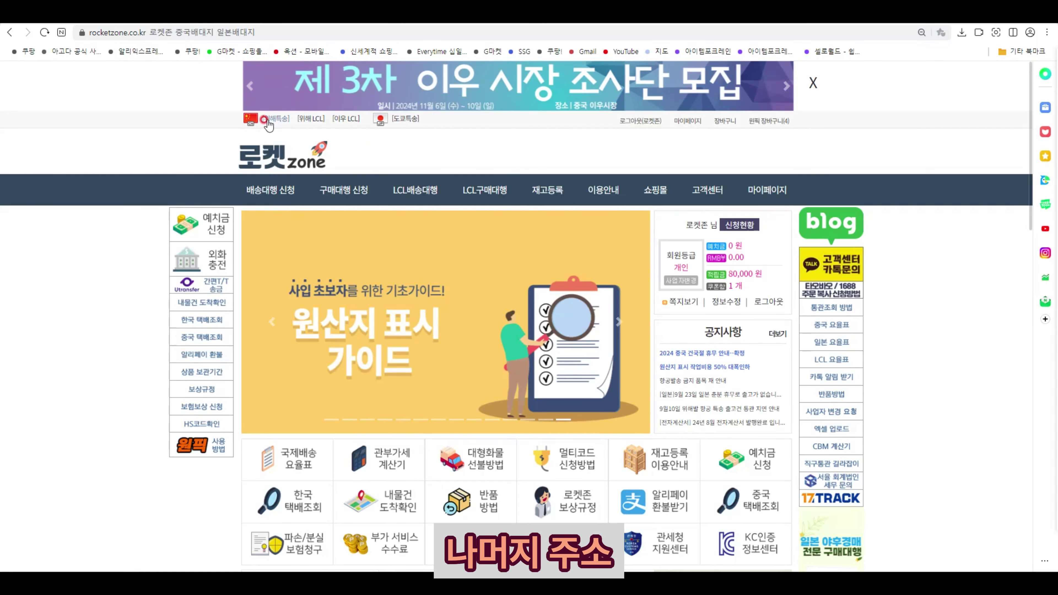
# - Fill 详细地址 with the Weihai warehouse address followed by the personal mailbox number
pyautogui.click(268, 120)
pyautogui.click(482, 112)
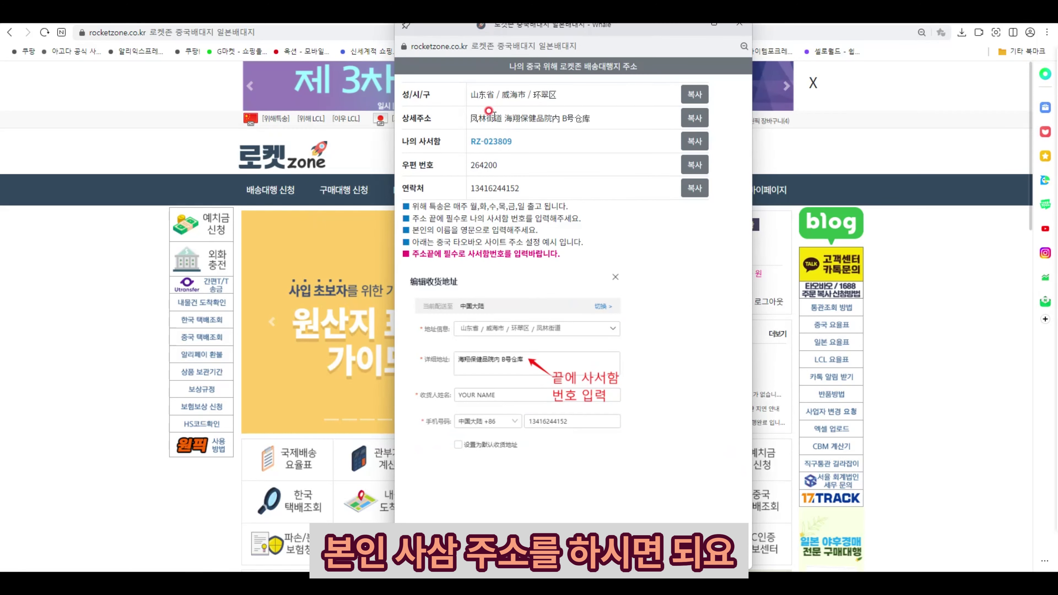
pyautogui.moveTo(504, 118); pyautogui.dragTo(592, 119)
pyautogui.hotkey('ctrl', 'c')
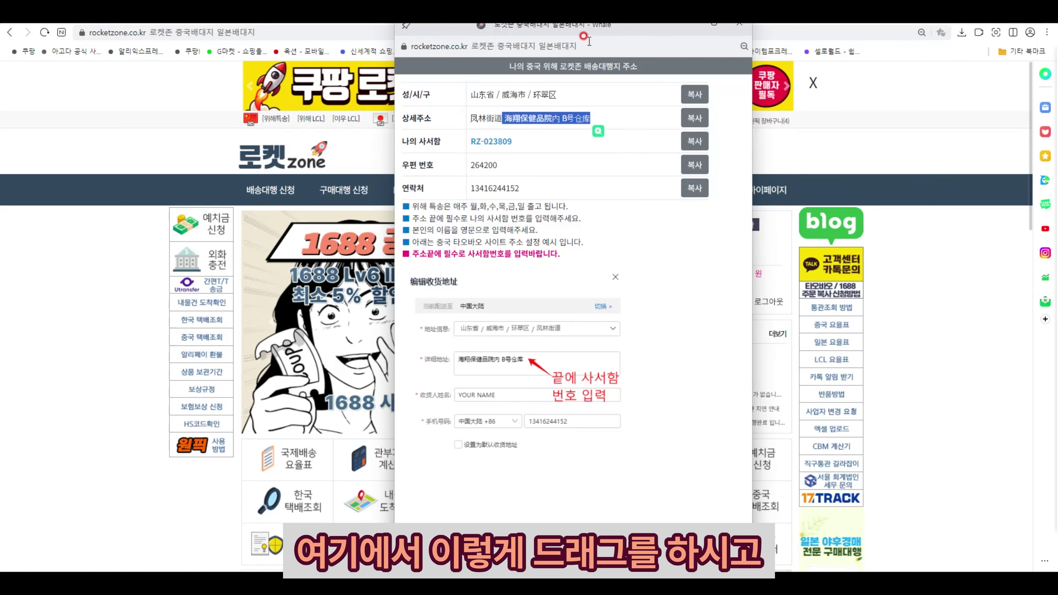
pyautogui.moveTo(596, 27); pyautogui.dragTo(619, 62)
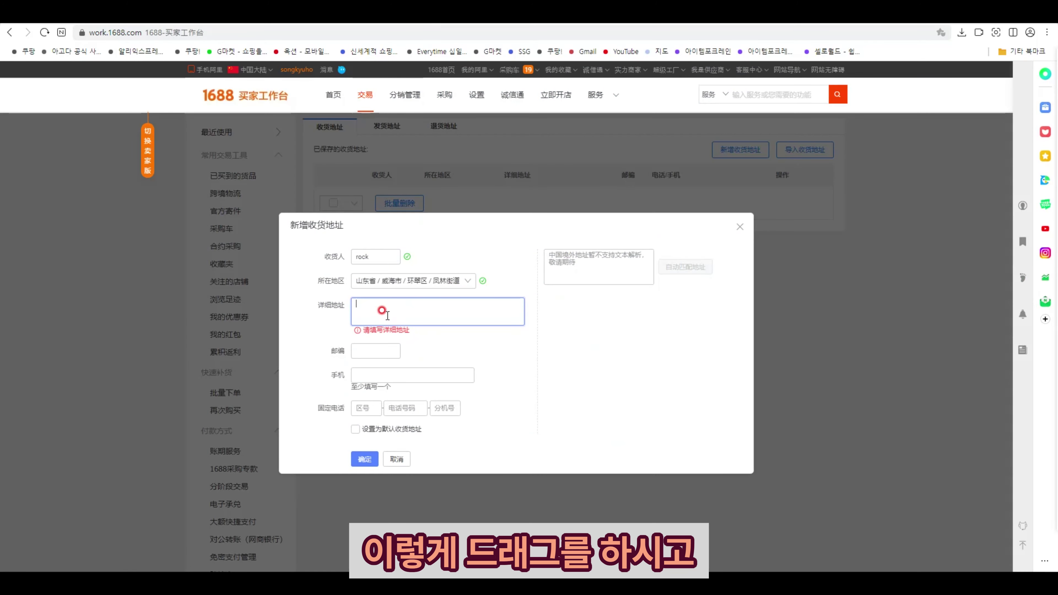
pyautogui.hotkey('ctrl', 'v')
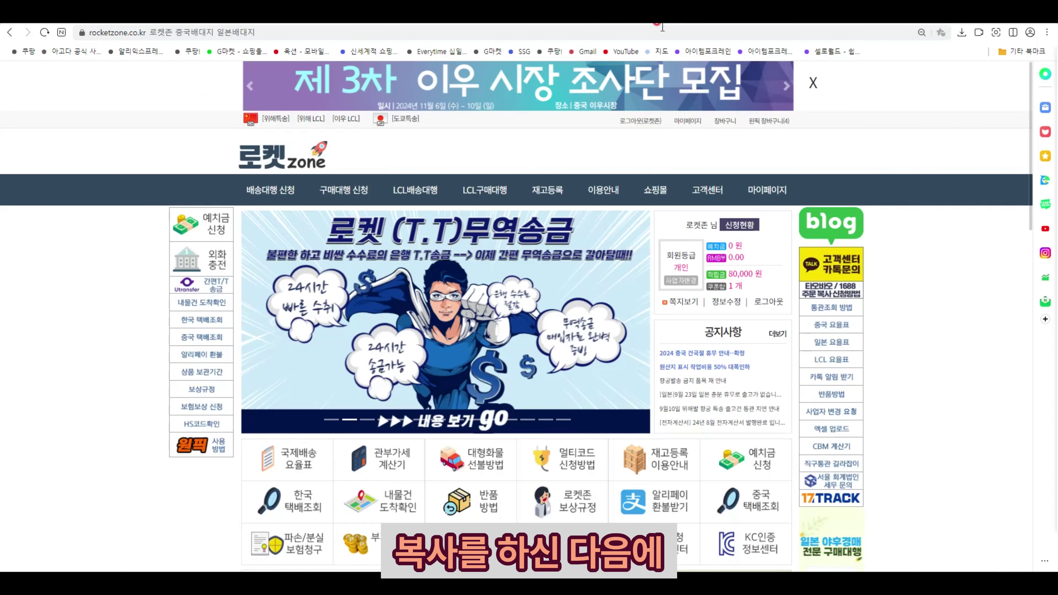
pyautogui.click(277, 119)
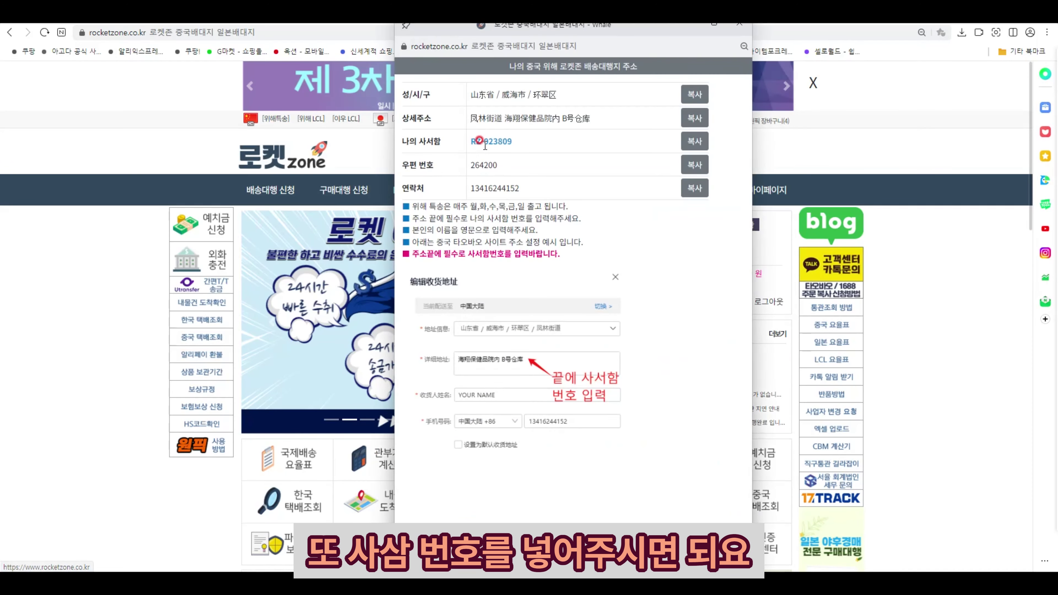
pyautogui.moveTo(514, 142); pyautogui.dragTo(469, 147)
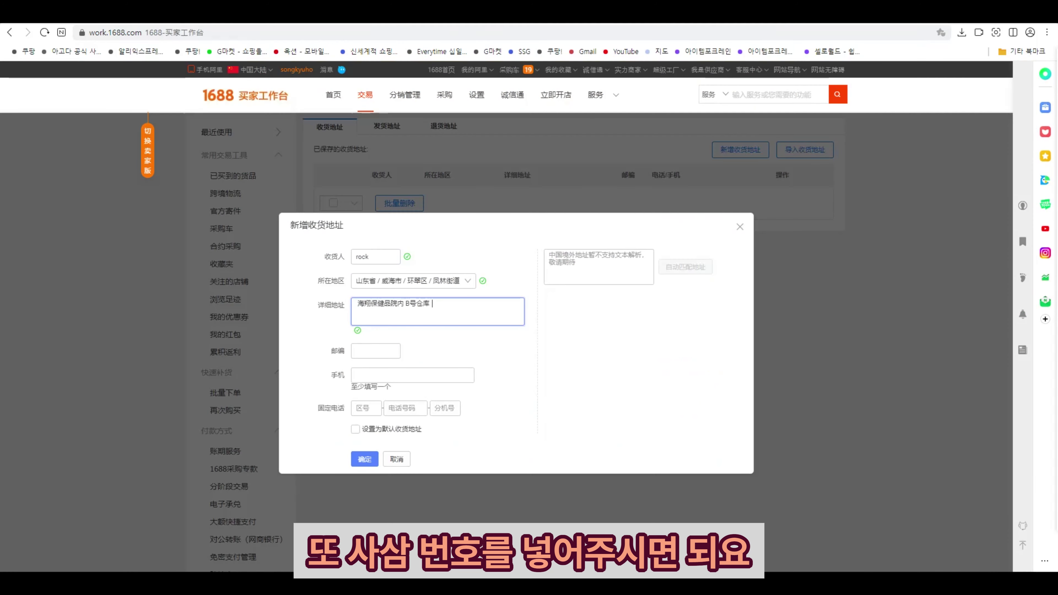
pyautogui.click(456, 299)
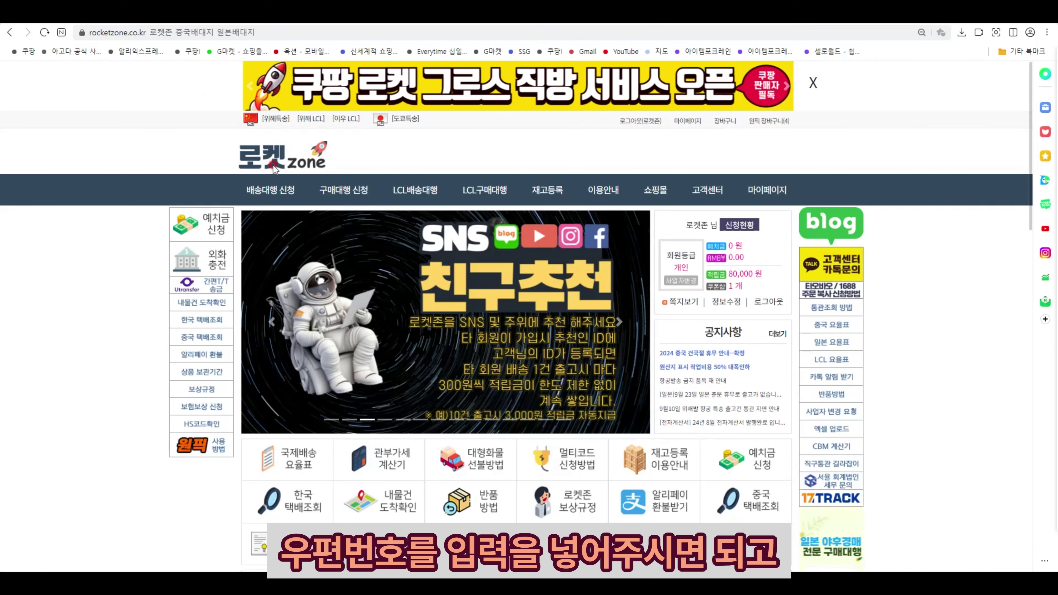
# - Copy the warehouse postal code 264200 into the 邮编 field
pyautogui.click(275, 119)
pyautogui.moveTo(497, 164); pyautogui.dragTo(462, 165)
pyautogui.hotkey('ctrl', 'c')
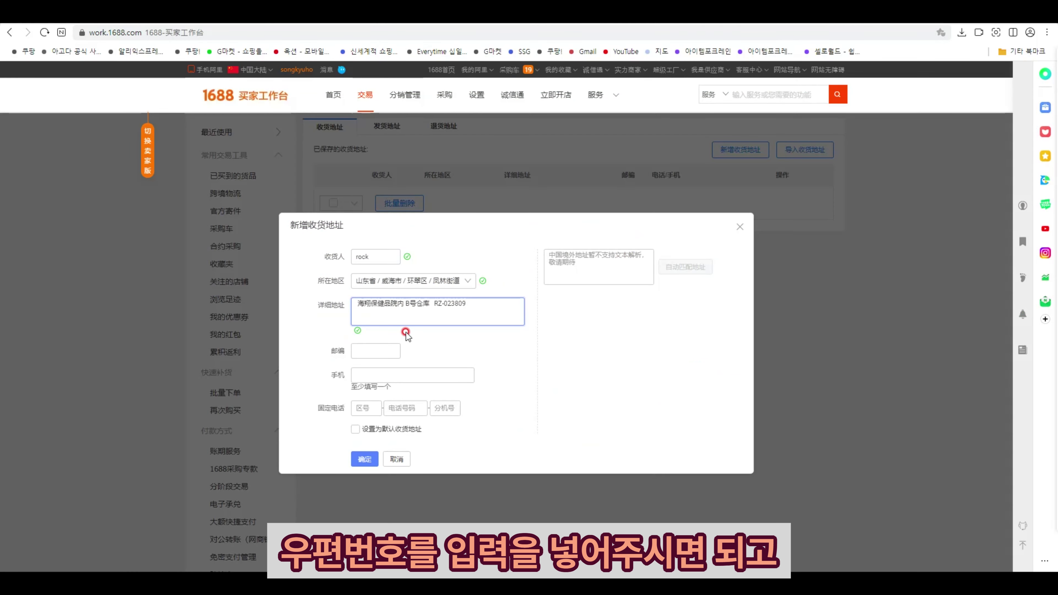
pyautogui.click(387, 349)
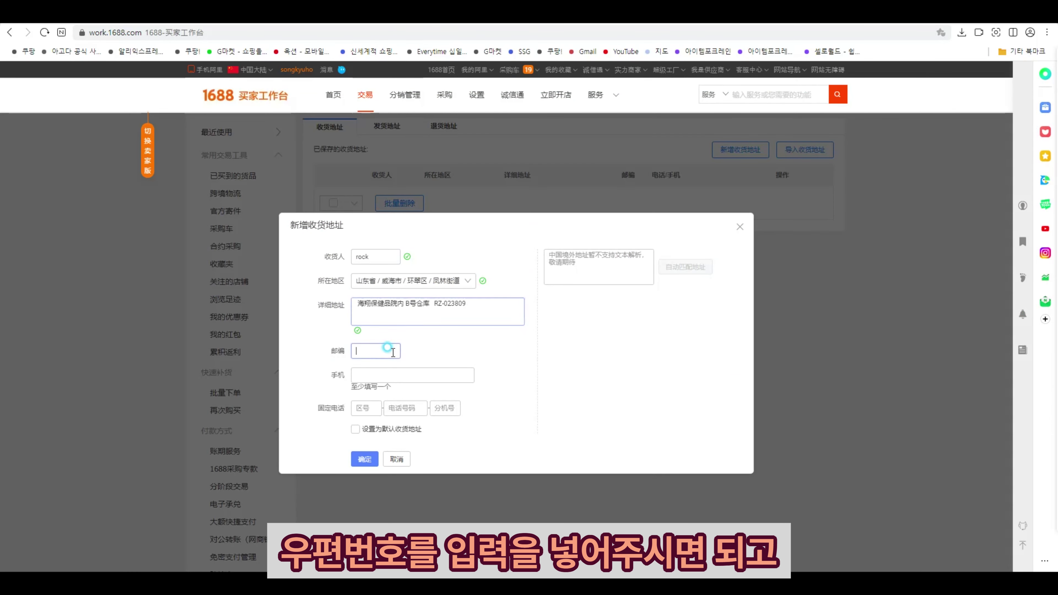
pyautogui.hotkey('ctrl', 'v')
pyautogui.click(377, 374)
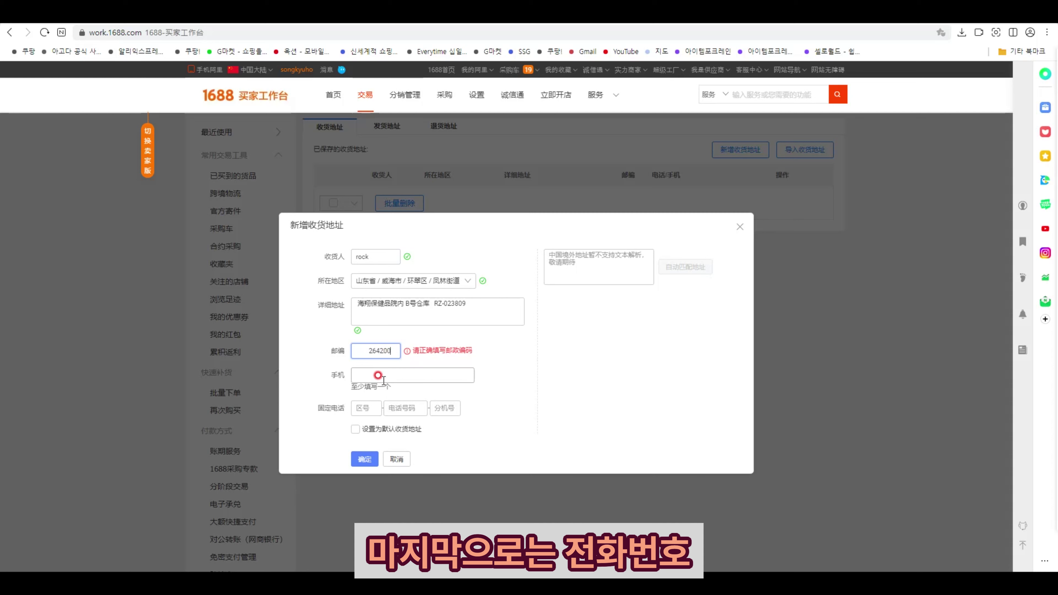
pyautogui.click(369, 350)
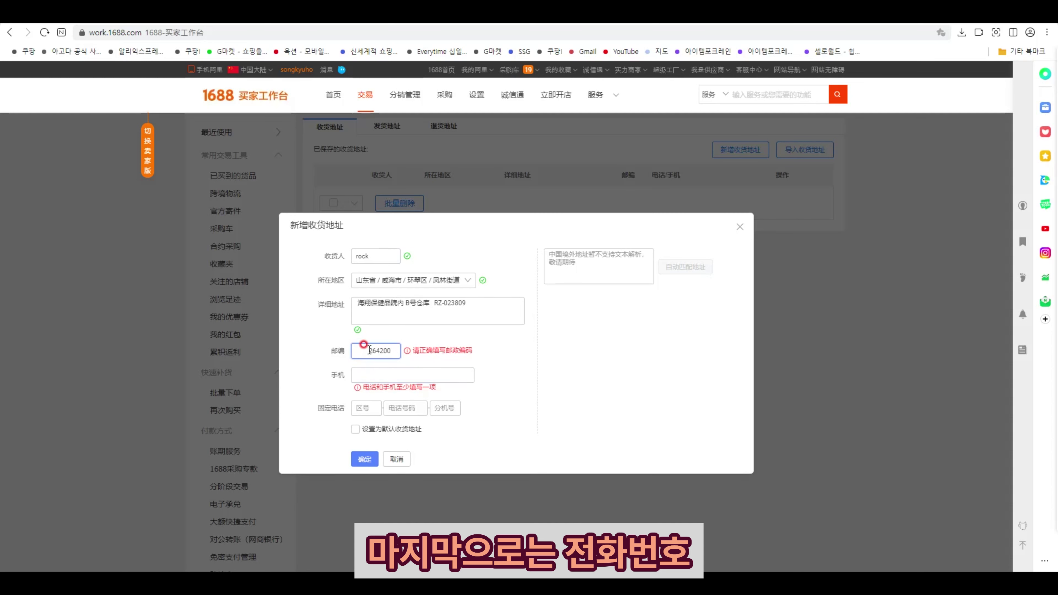
# - Fix postal code 264200, paste the warehouse contact number into 手机, and save the address
pyautogui.press('BackSpace')
pyautogui.click(361, 373)
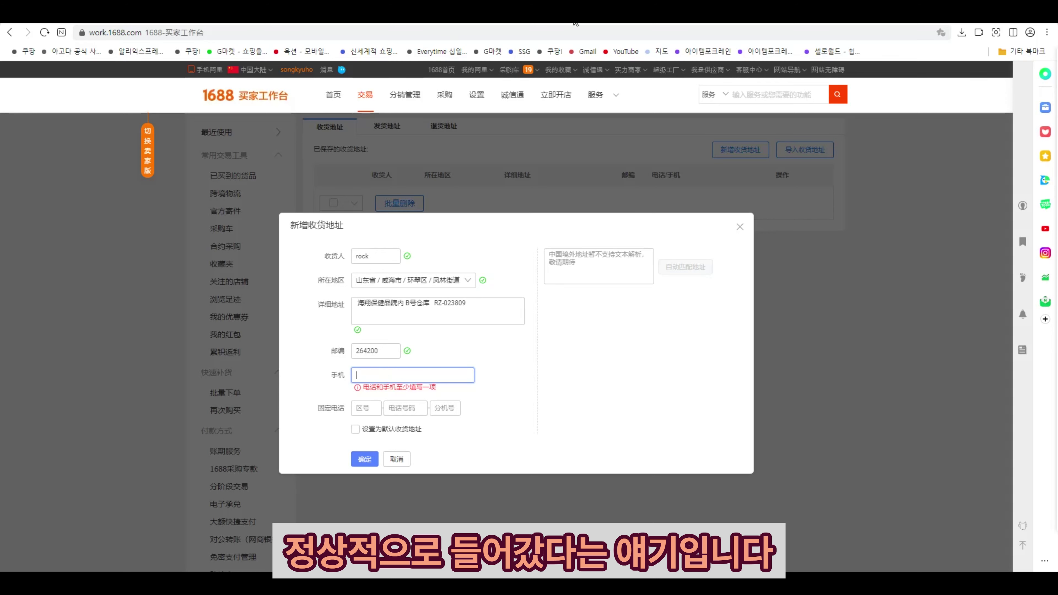
pyautogui.click(333, 17)
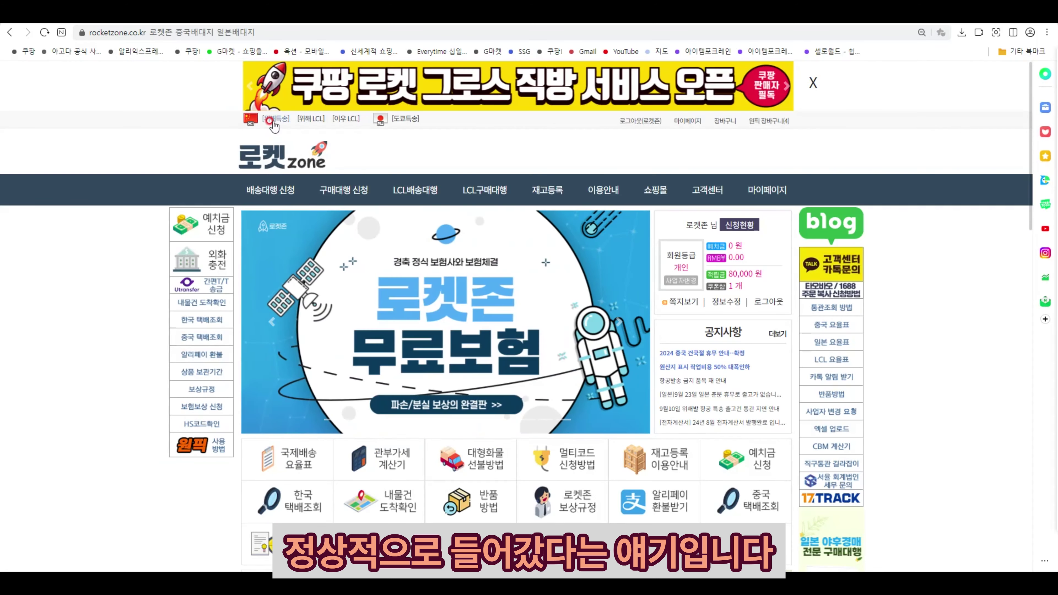
pyautogui.click(270, 120)
pyautogui.moveTo(520, 190); pyautogui.dragTo(468, 198)
pyautogui.hotkey('ctrl', 'c')
pyautogui.click(250, 17)
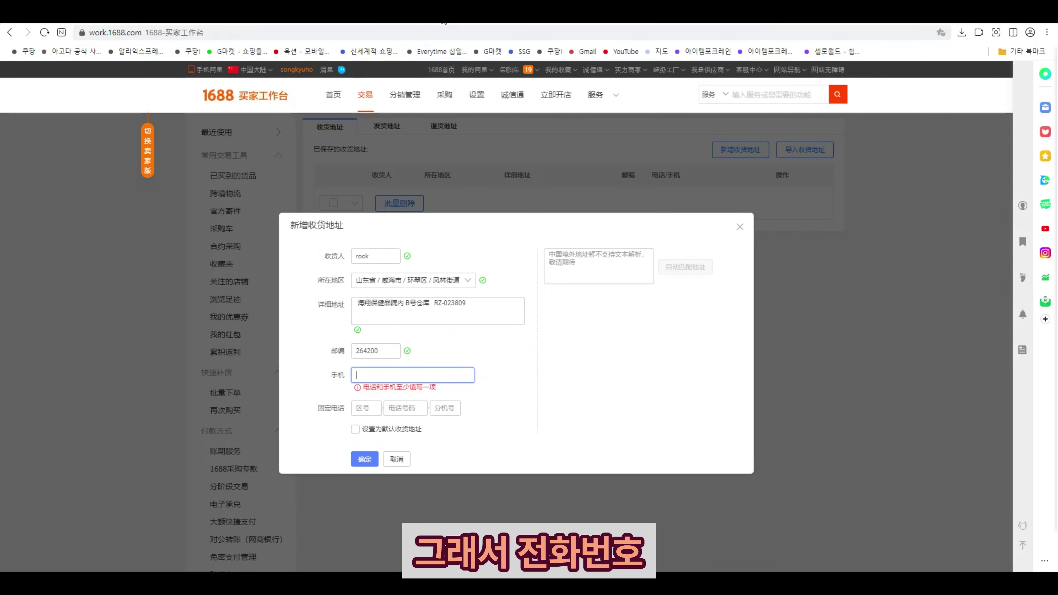
pyautogui.click(363, 372)
pyautogui.hotkey('ctrl', 'v')
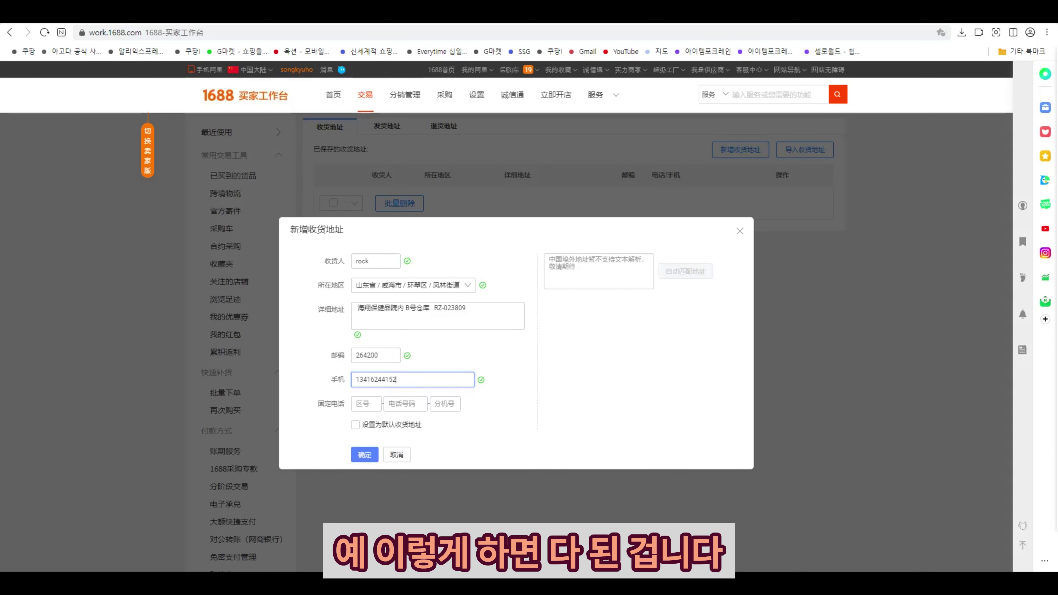
pyautogui.scroll(-4, 573, 479)
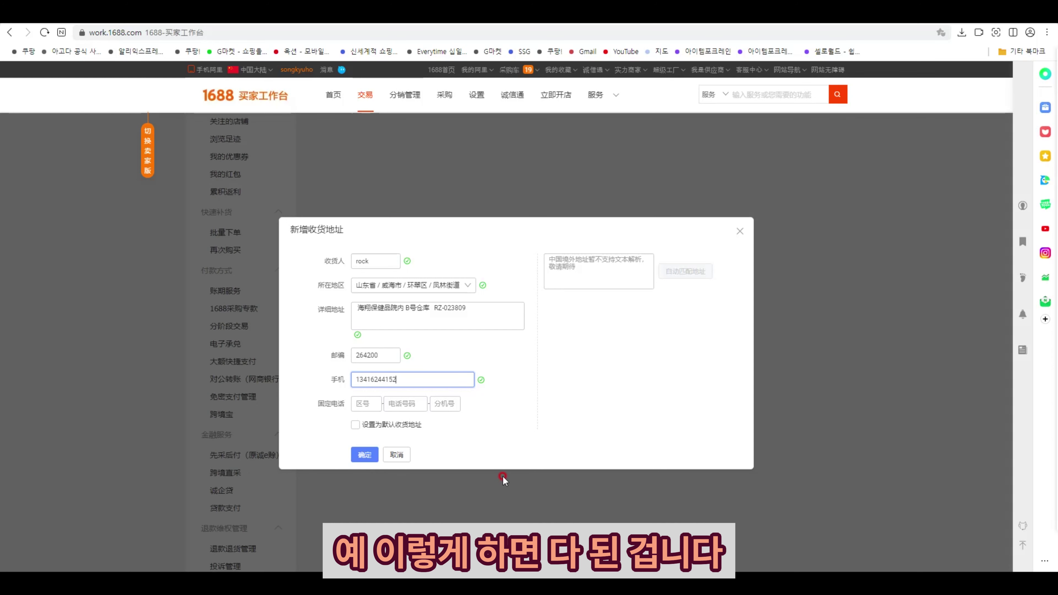
pyautogui.click(364, 454)
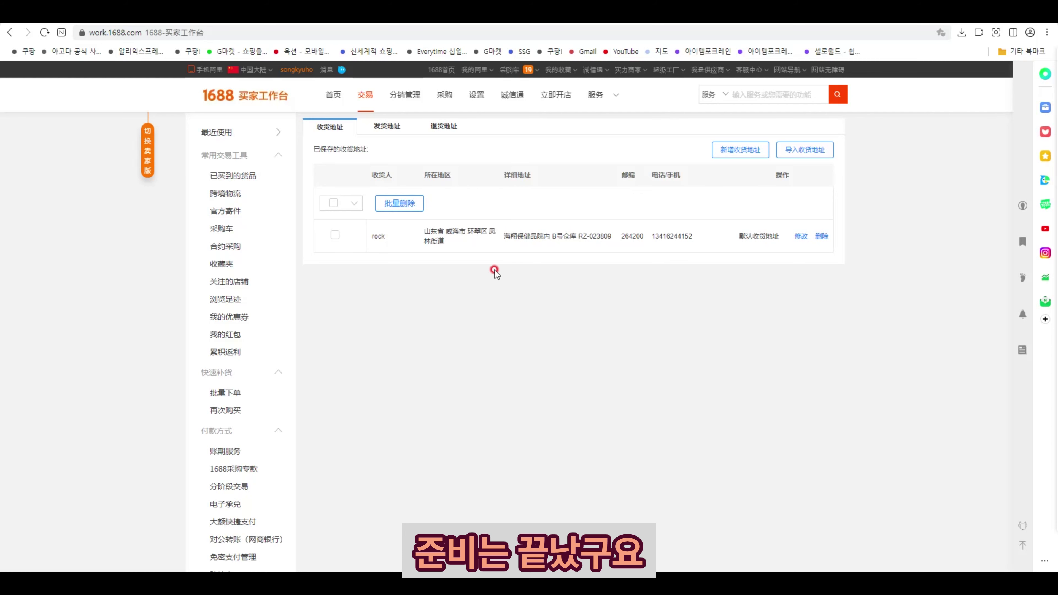
# - Go to the 1688 home page and open the floral cotton socks listing from the feed
pyautogui.click(210, 100)
pyautogui.moveTo(545, 67)
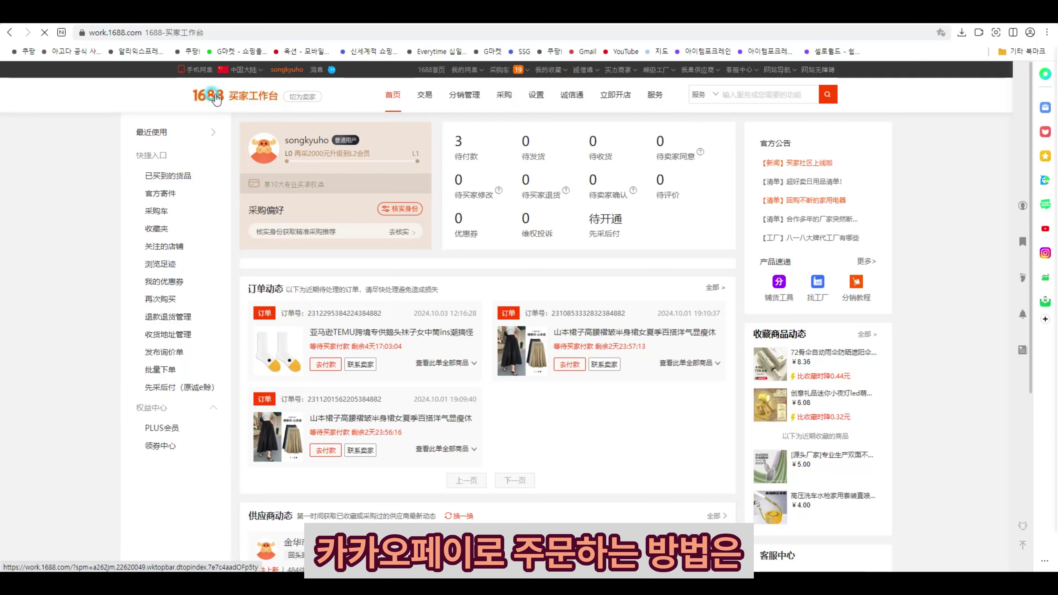
pyautogui.click(216, 100)
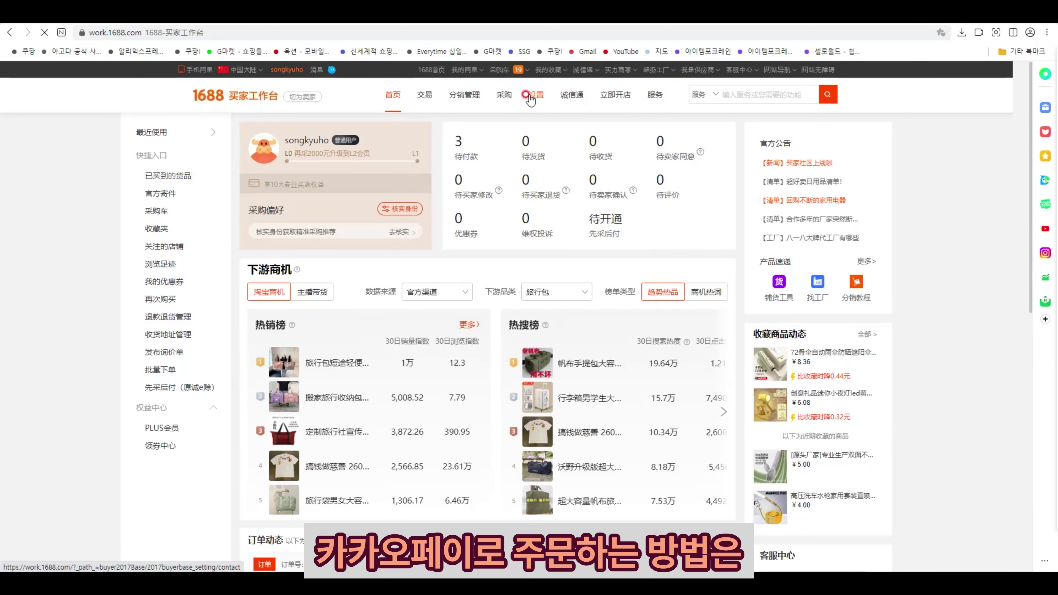
pyautogui.click(434, 72)
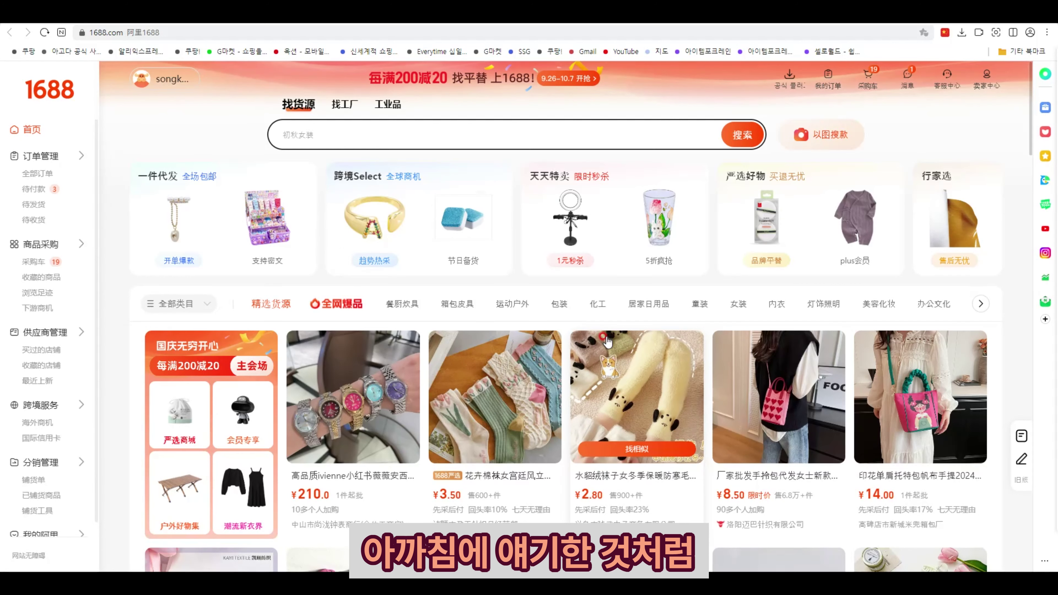
pyautogui.scroll(-3, 607, 341)
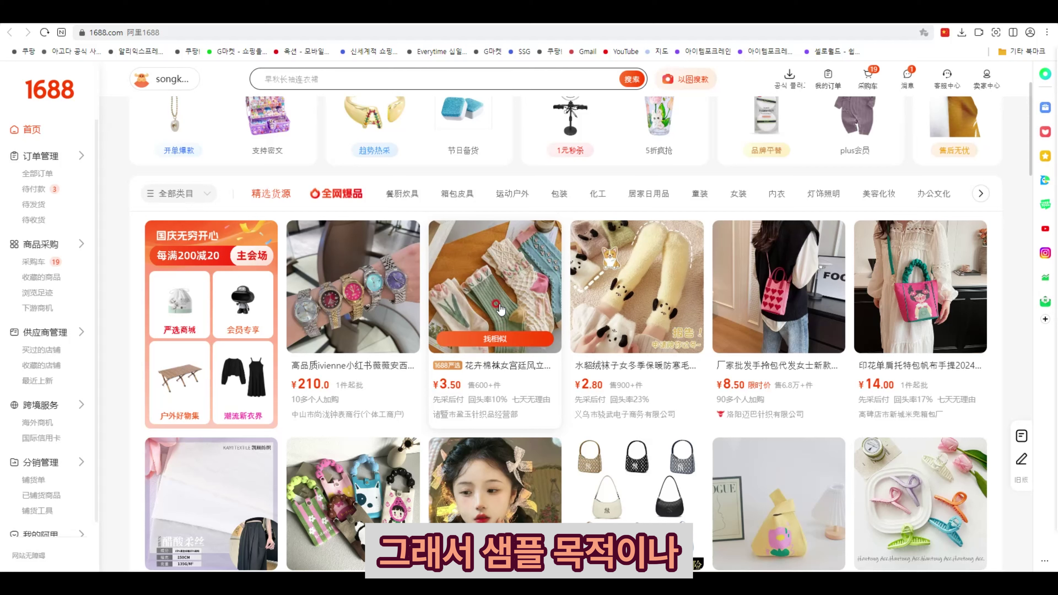
pyautogui.click(500, 308)
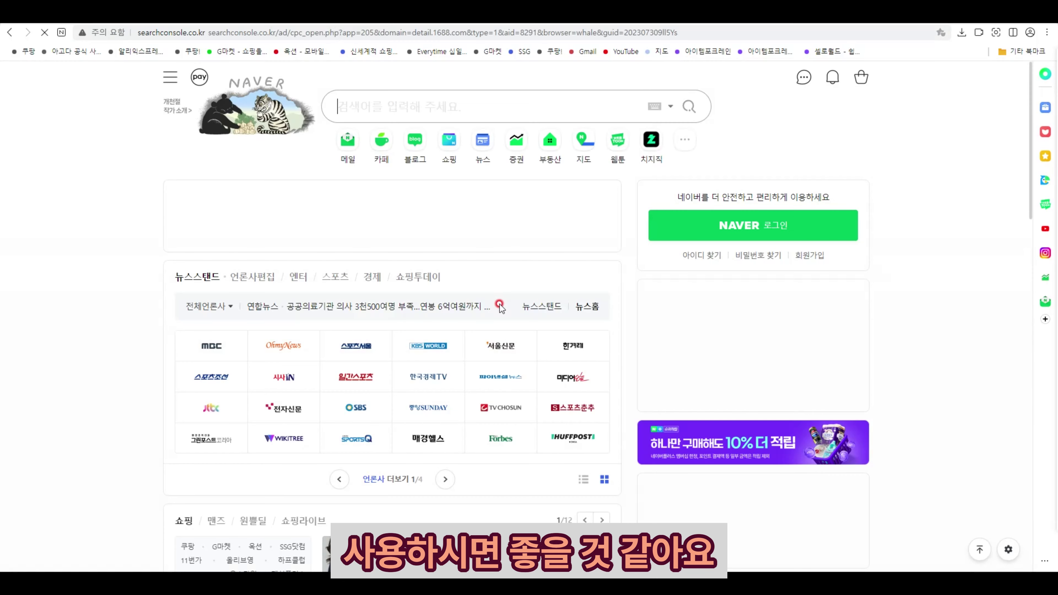
# - Order 20 pairs of the 米色花 socks via 立即订购, totalling ¥71.00
pyautogui.click(827, 429)
pyautogui.click(827, 429)
pyautogui.click(827, 429)
pyautogui.click(827, 430)
pyautogui.click(827, 430)
pyautogui.click(827, 429)
pyautogui.click(827, 430)
pyautogui.click(827, 430)
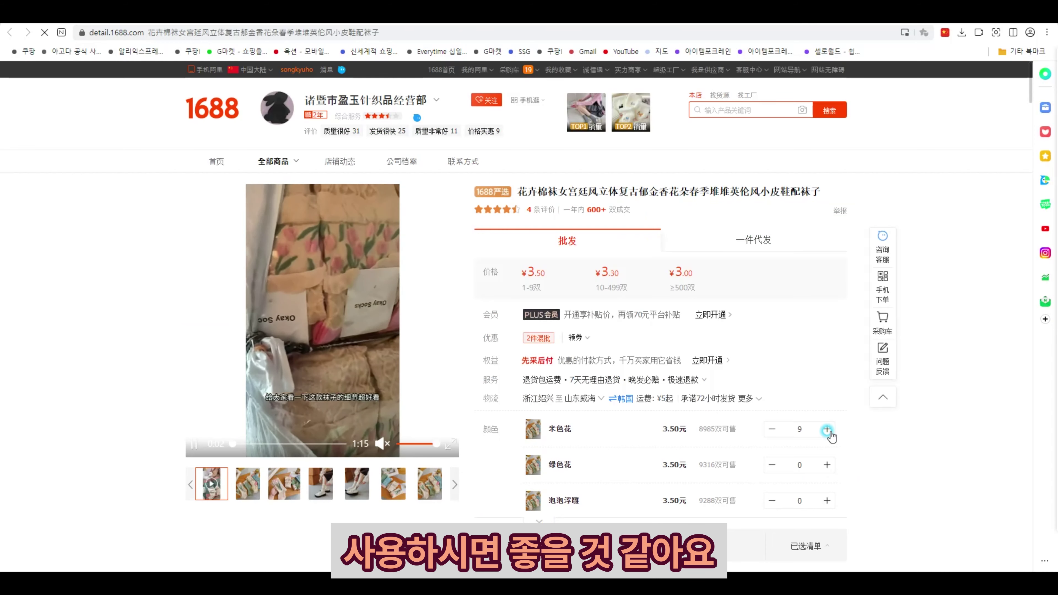
pyautogui.click(827, 429)
pyautogui.click(827, 430)
pyautogui.scroll(-3, 823, 433)
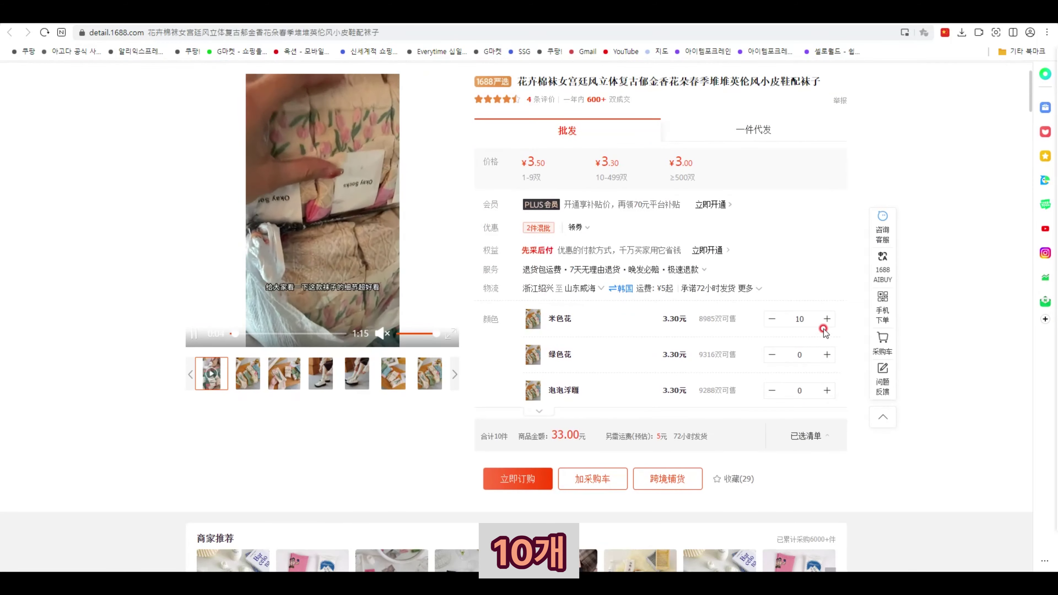
pyautogui.doubleClick(804, 318)
pyautogui.write('20')
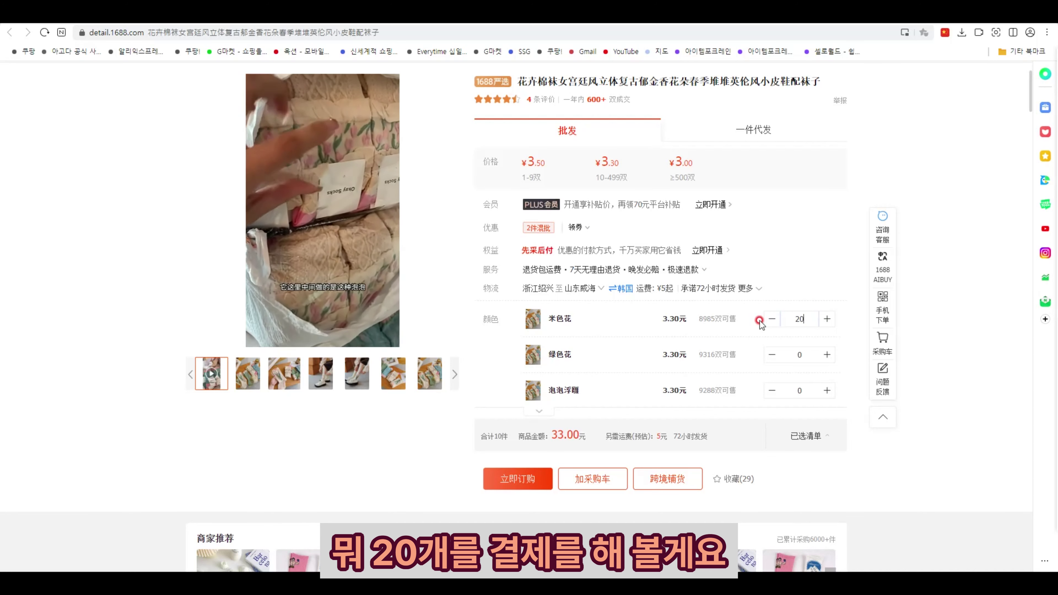
pyautogui.click(503, 482)
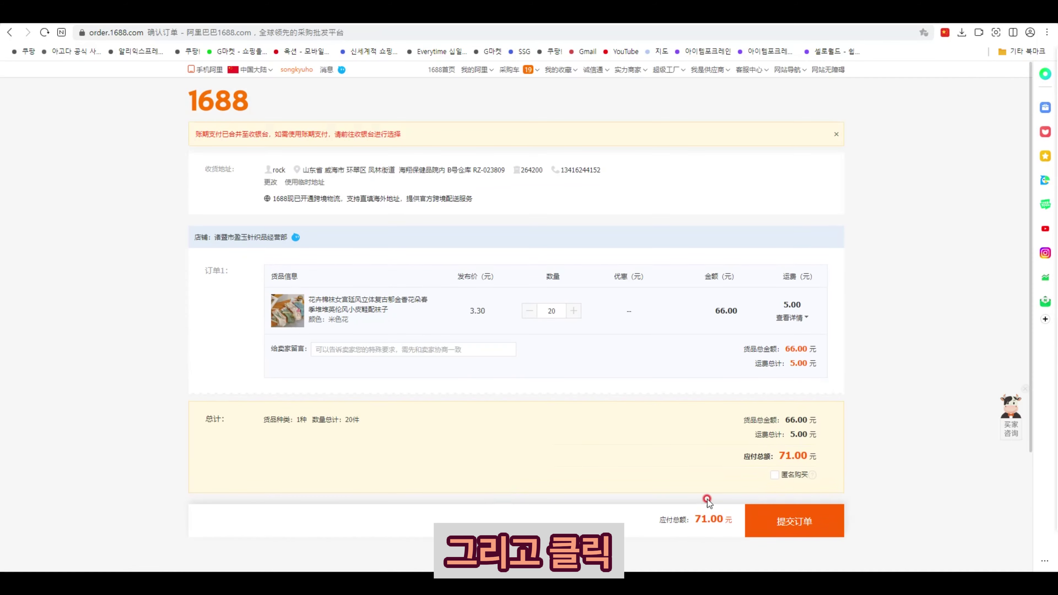
pyautogui.scroll(-2, 740, 517)
pyautogui.scroll(-1, 741, 516)
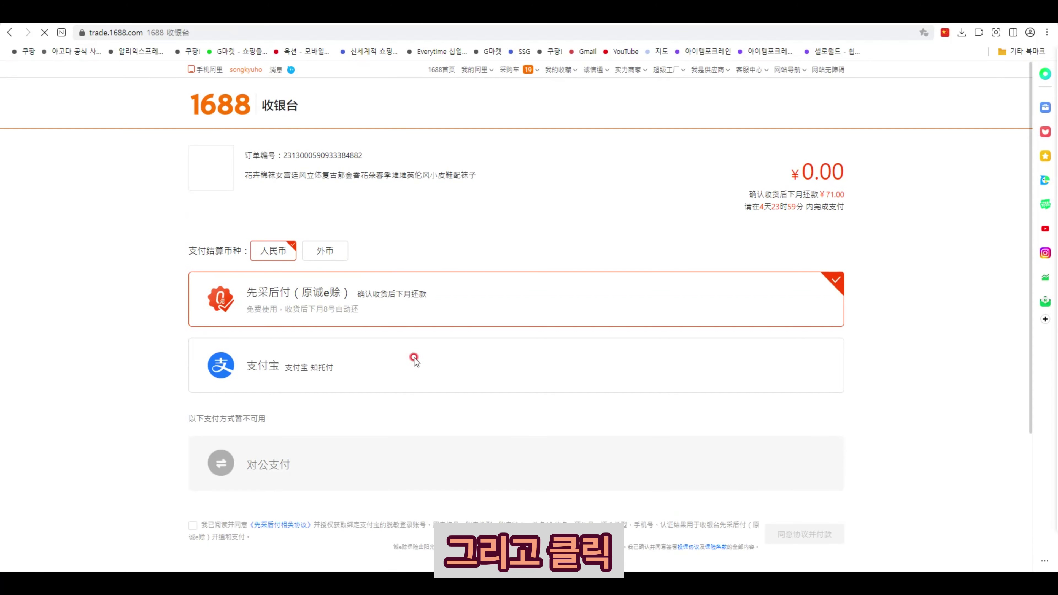
# - Pay for the order in Korean won (韩元 KRW) using Kakao Pay
pyautogui.click(332, 253)
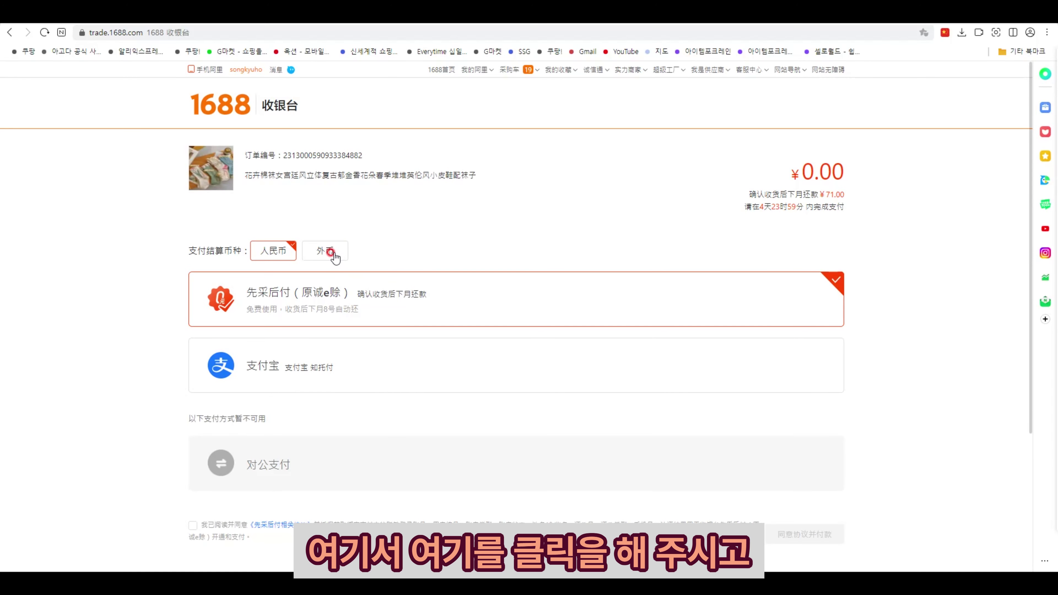
pyautogui.click(384, 247)
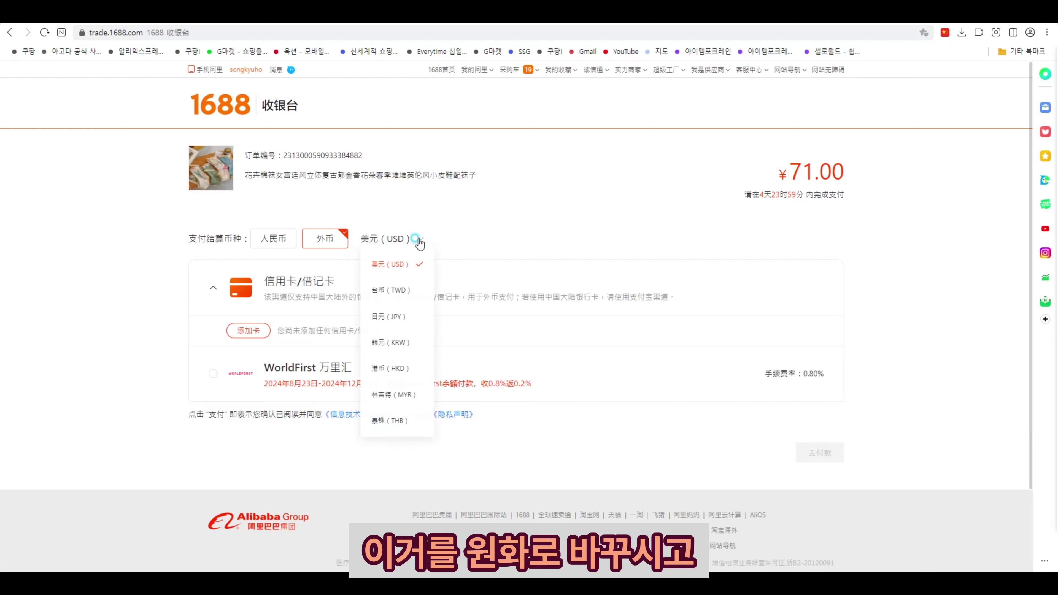
pyautogui.click(403, 344)
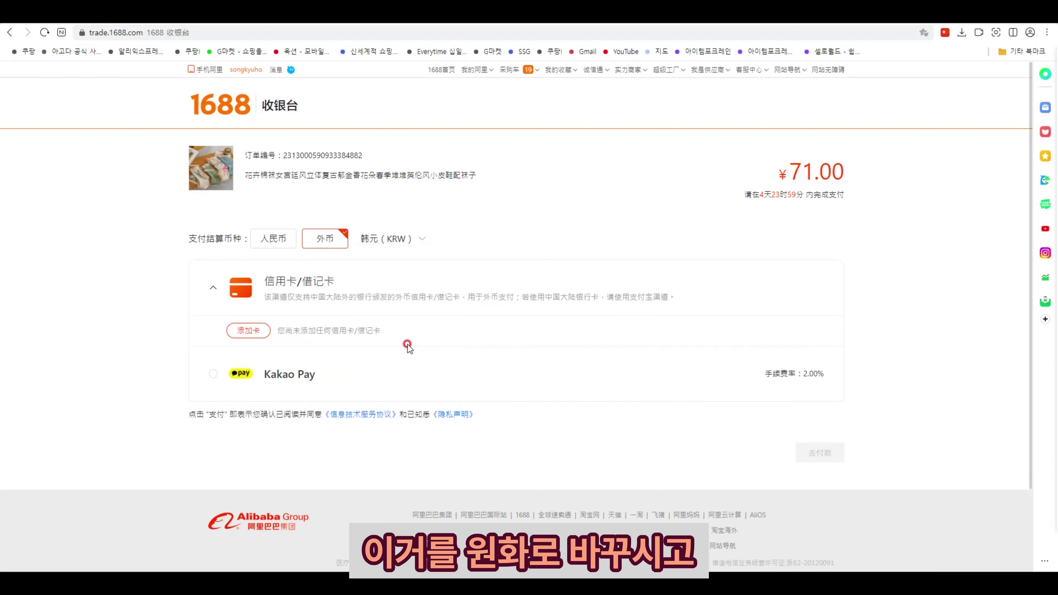
pyautogui.click(213, 372)
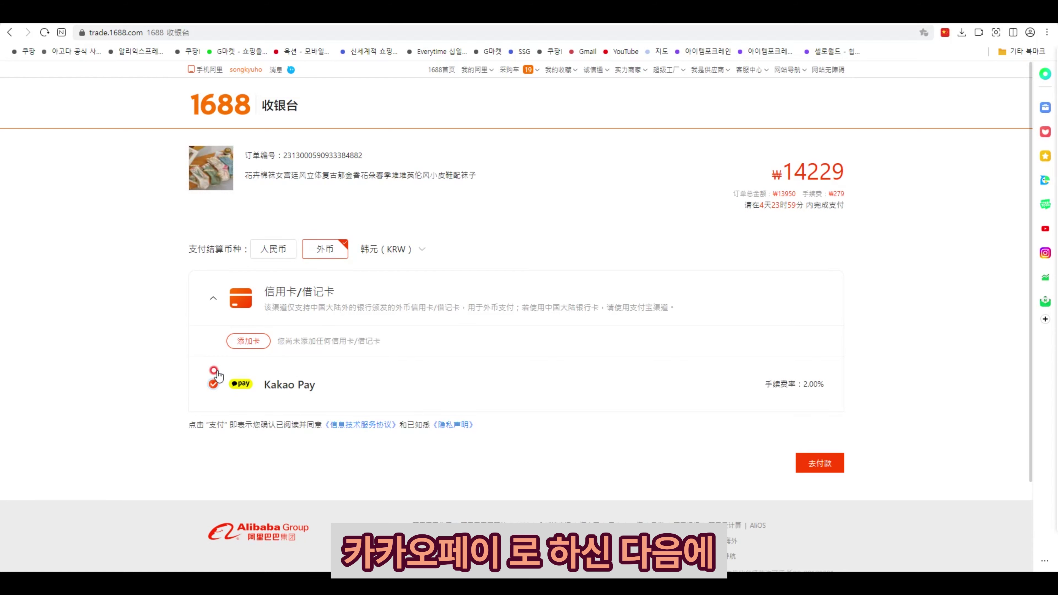
pyautogui.click(817, 462)
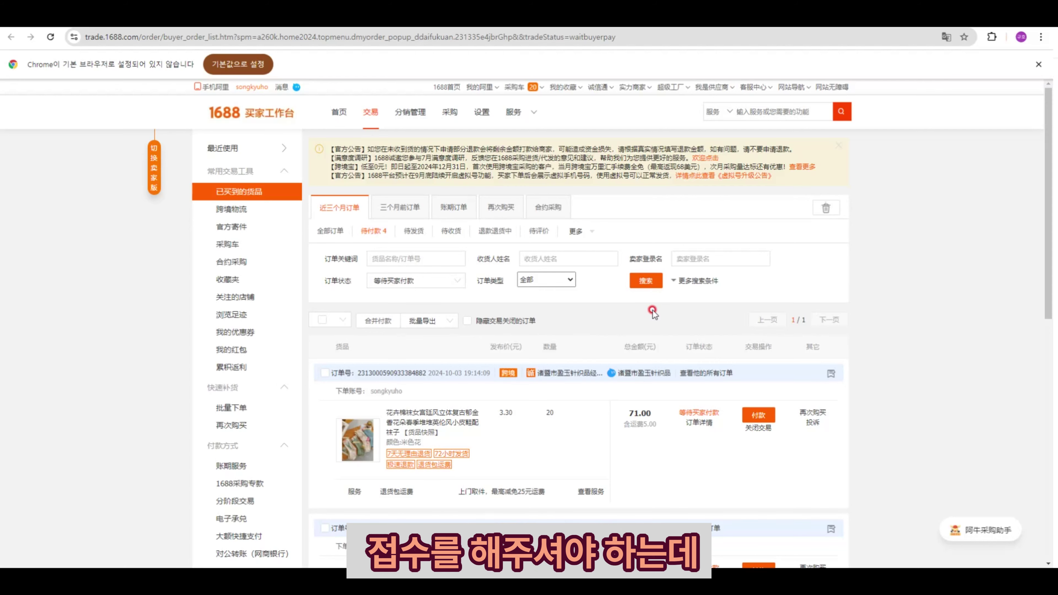
pyautogui.click(704, 18)
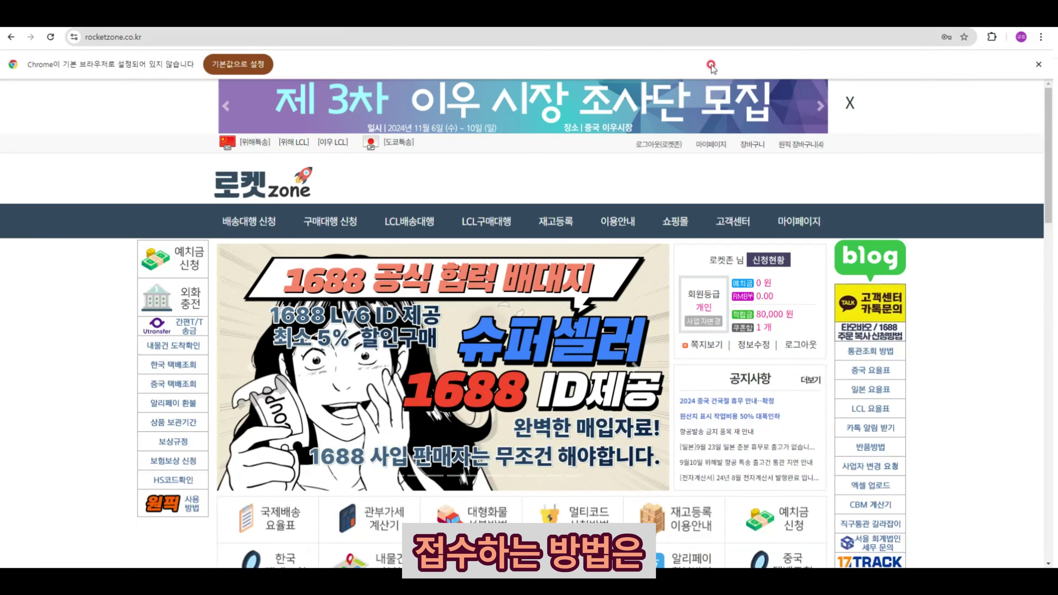
pyautogui.scroll(-15, 713, 297)
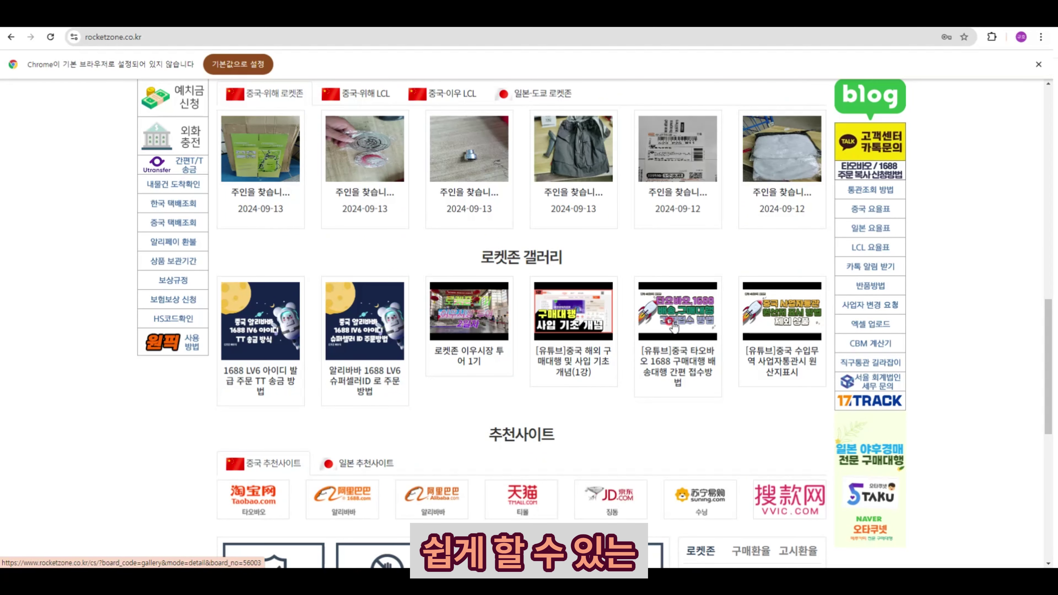
pyautogui.scroll(1, 672, 326)
pyautogui.scroll(1, 673, 326)
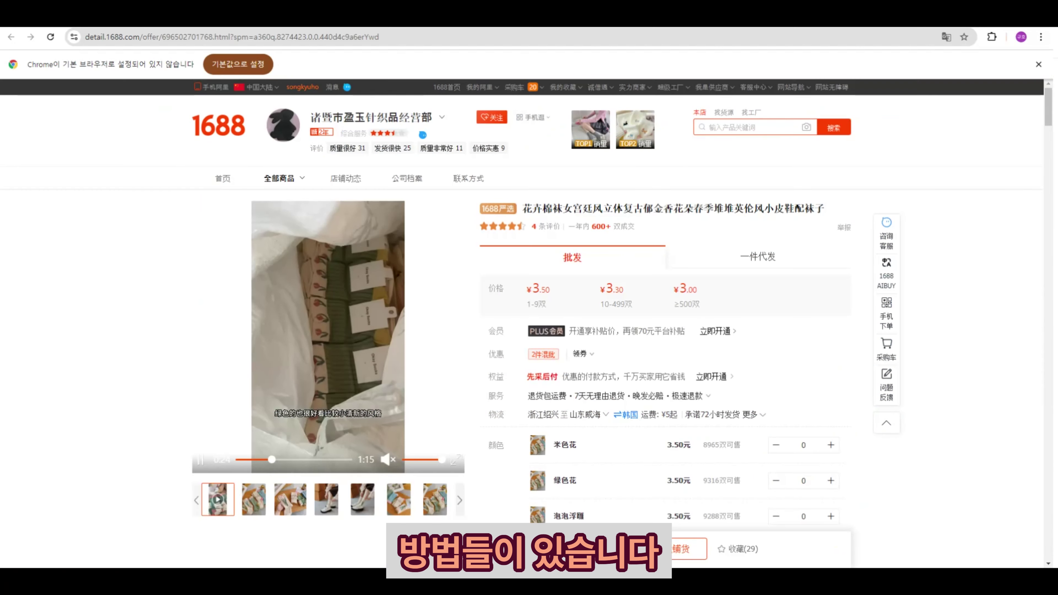
pyautogui.moveTo(523, 87)
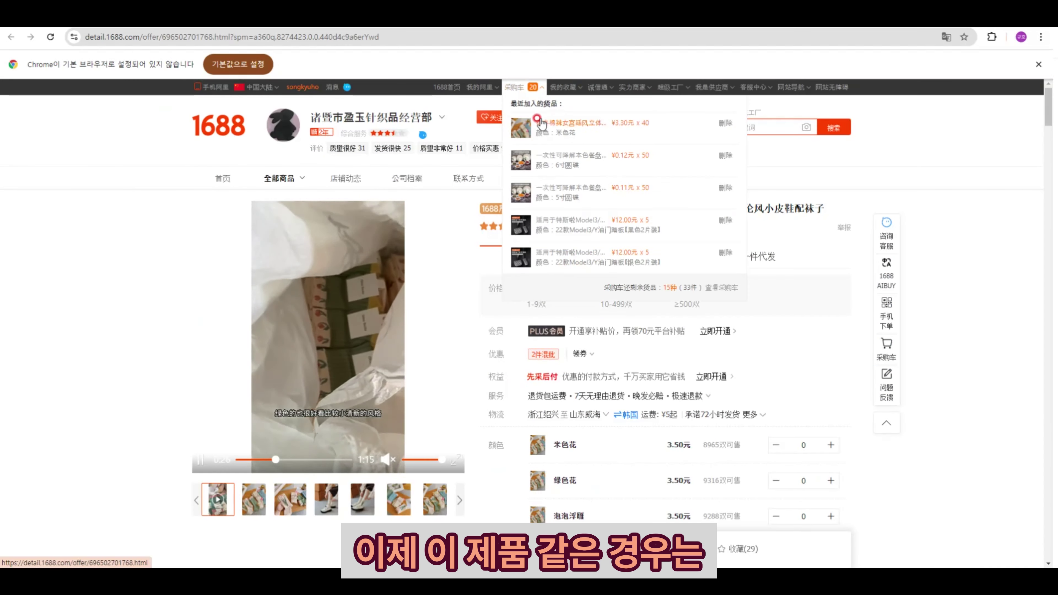
pyautogui.click(555, 124)
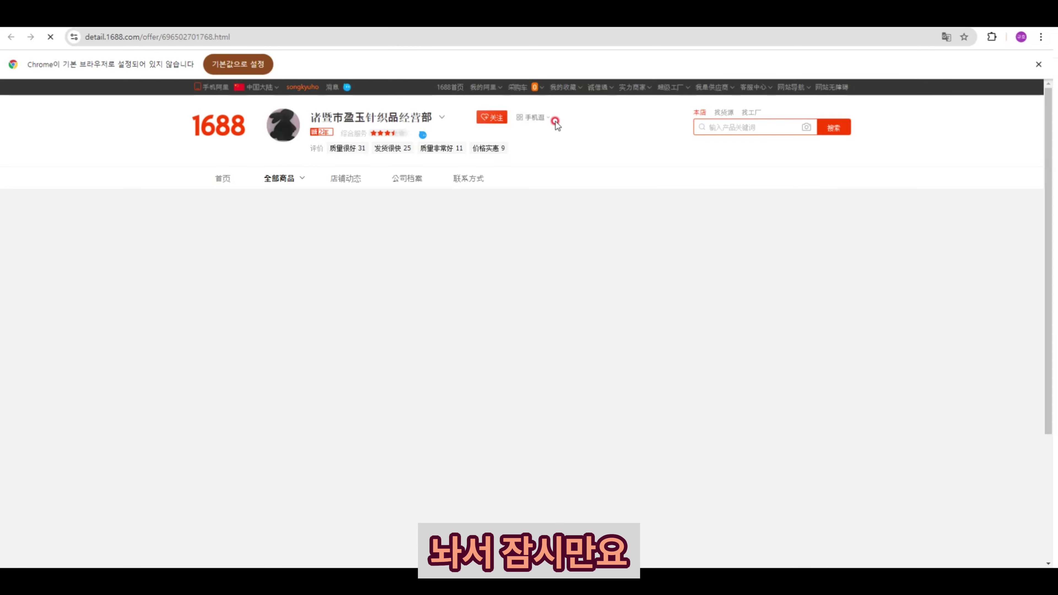
pyautogui.scroll(-5, 548, 189)
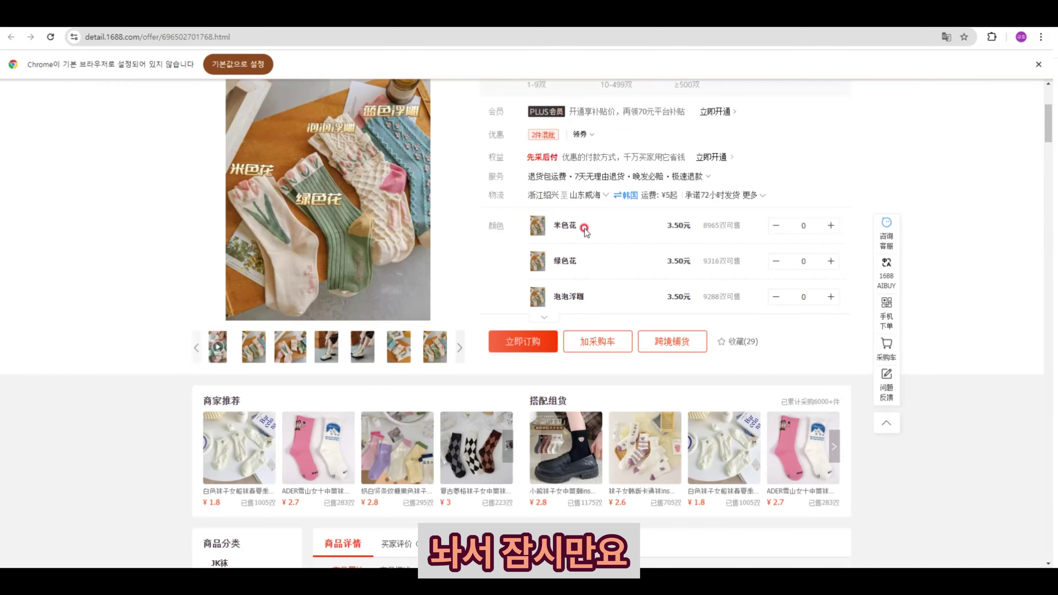
pyautogui.scroll(5, 727, 237)
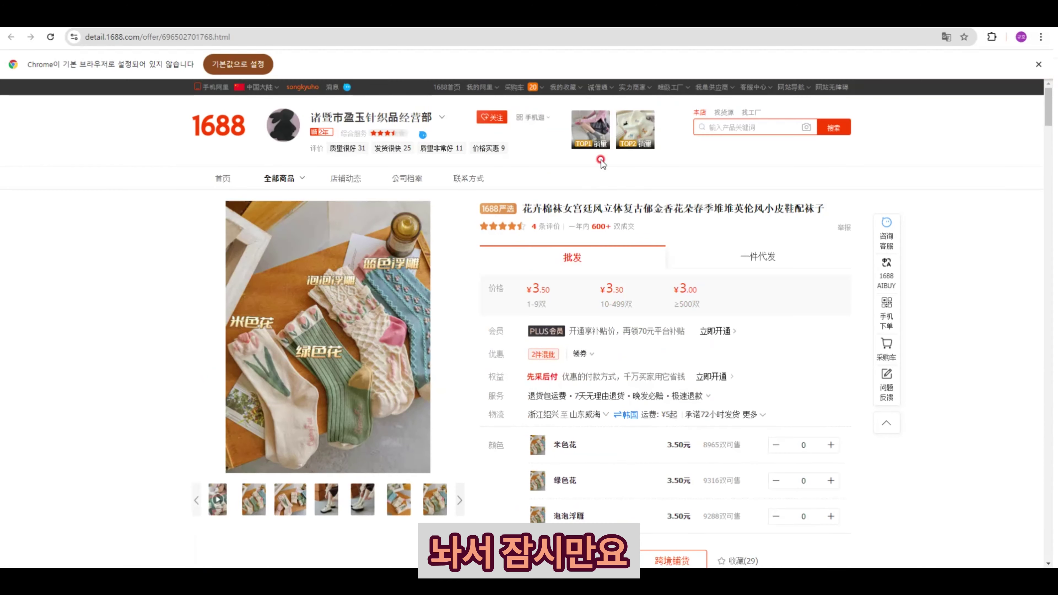
pyautogui.moveTo(550, 89)
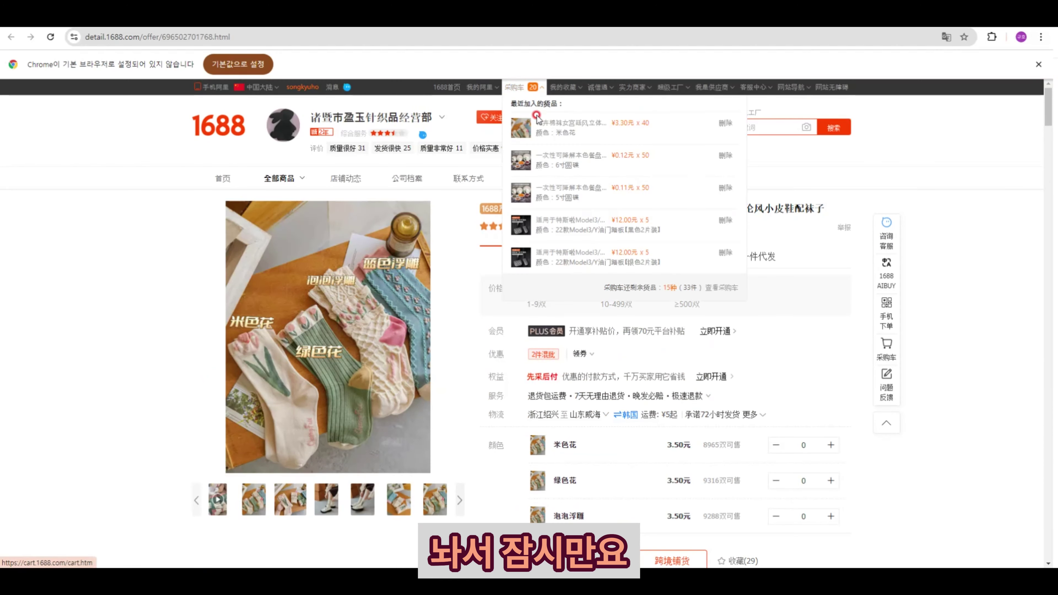
pyautogui.click(553, 125)
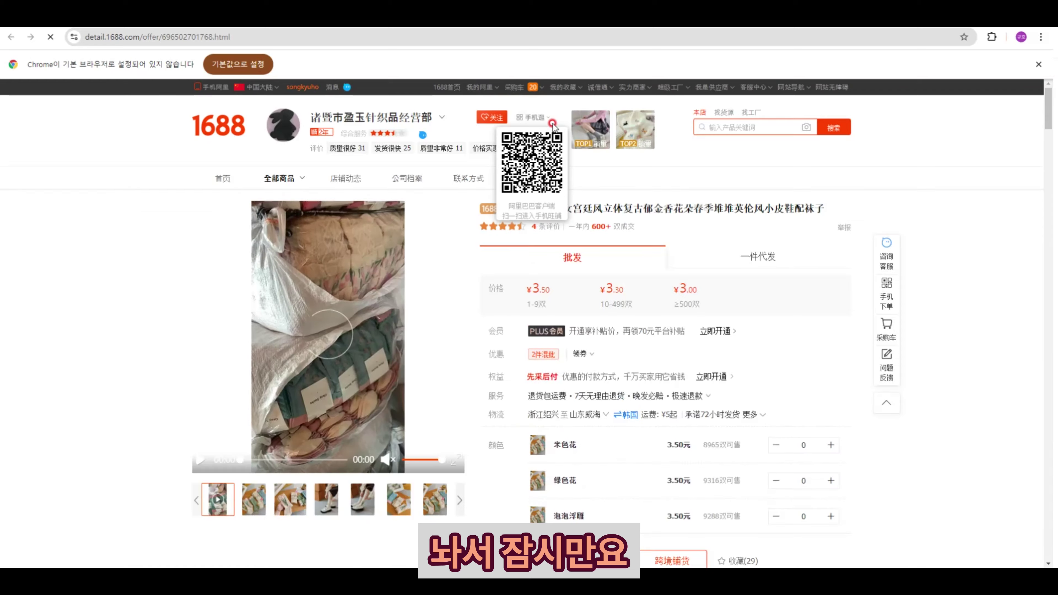
pyautogui.moveTo(555, 88)
pyautogui.moveTo(518, 87)
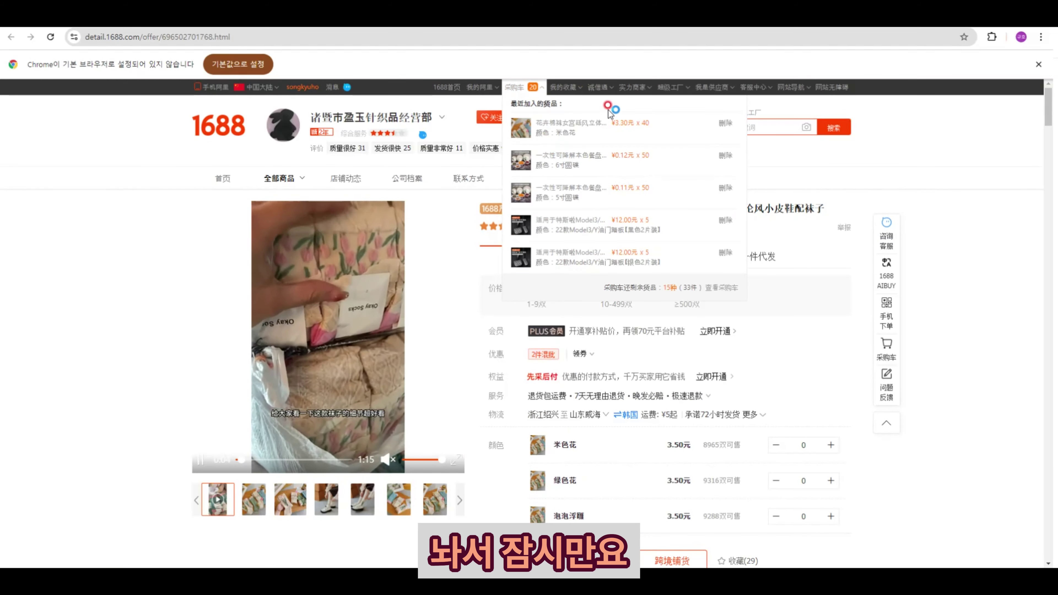
# - Open the 1688 采购车 and log in to the Rocket Zone 원픽 panel with the account ID and password
pyautogui.click(533, 90)
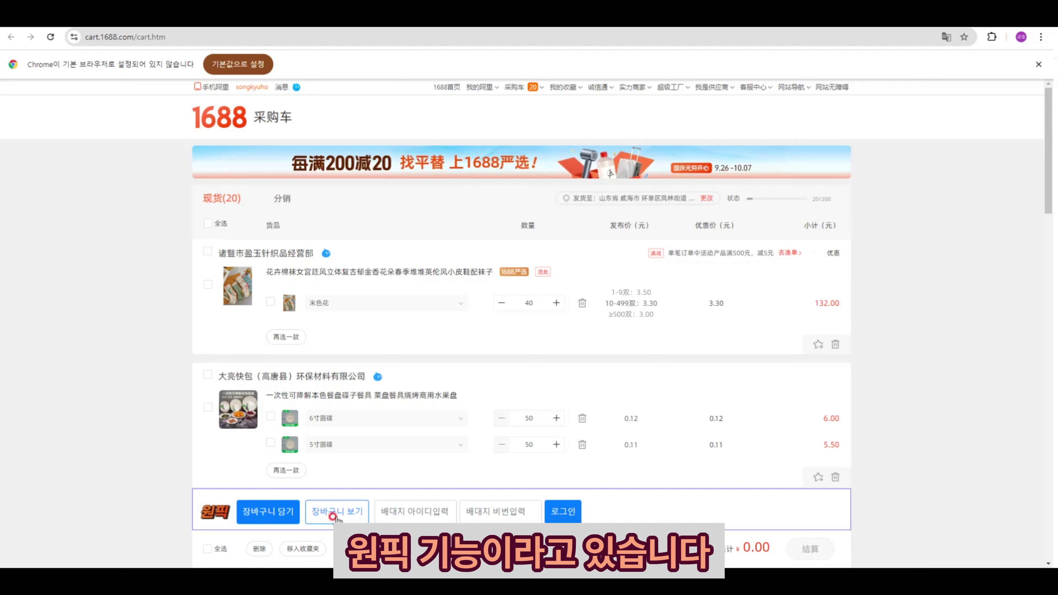
pyautogui.click(415, 509)
pyautogui.write('houseville')
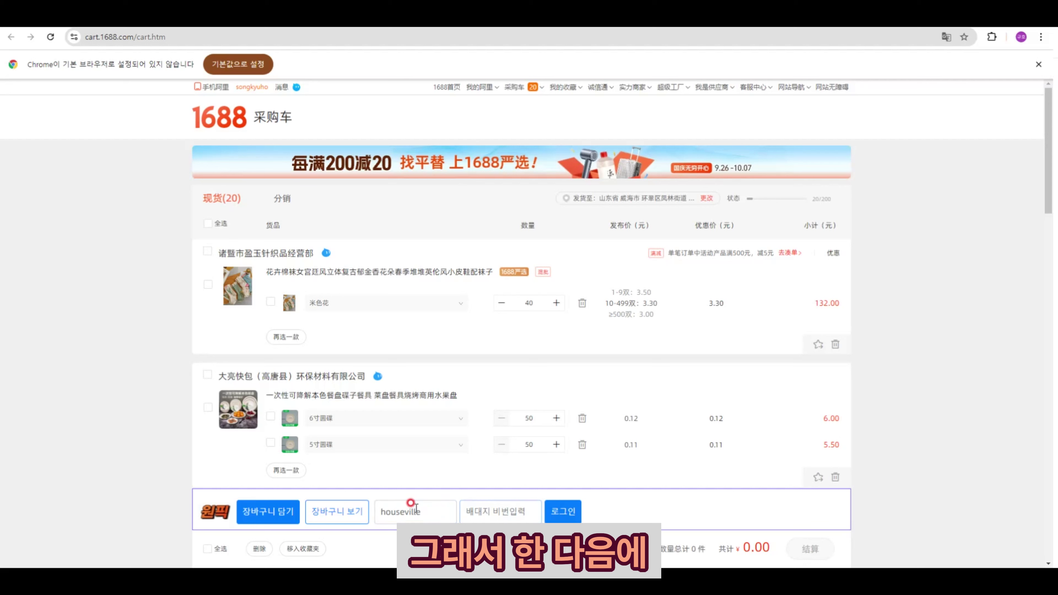
pyautogui.press('Tab')
pyautogui.write('123')
pyautogui.click(551, 519)
pyautogui.click(616, 109)
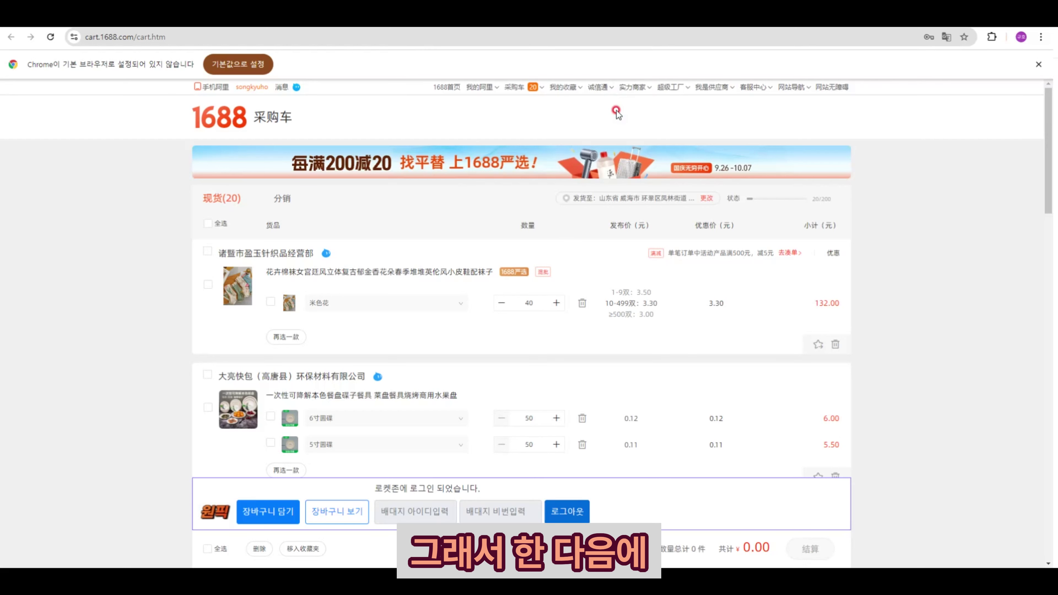
# - Add the flower socks to the Rocket Zone cart with 장바구니 담기
pyautogui.click(208, 285)
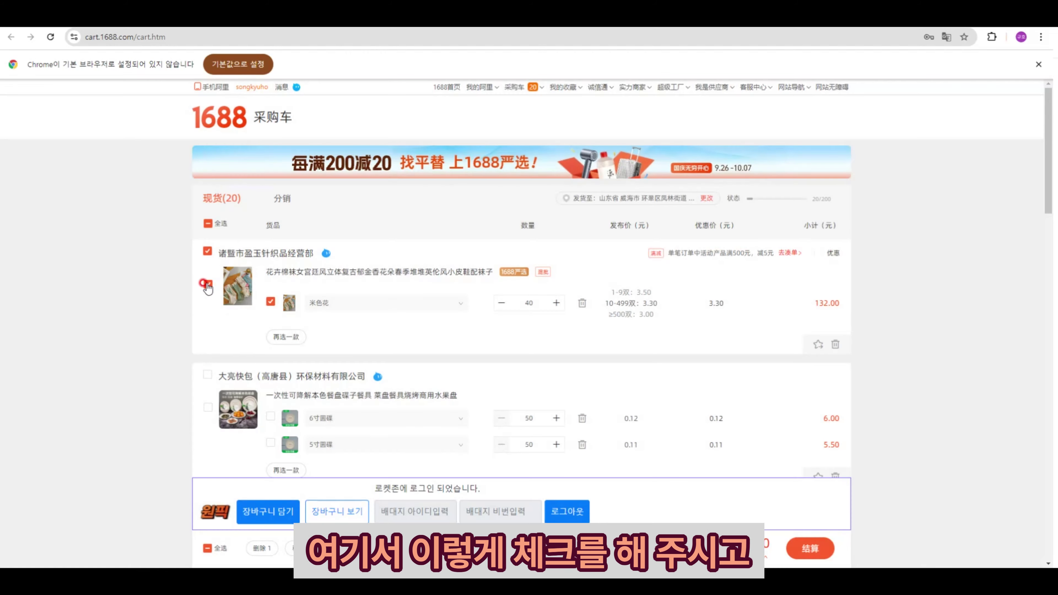
pyautogui.click(255, 517)
pyautogui.click(617, 105)
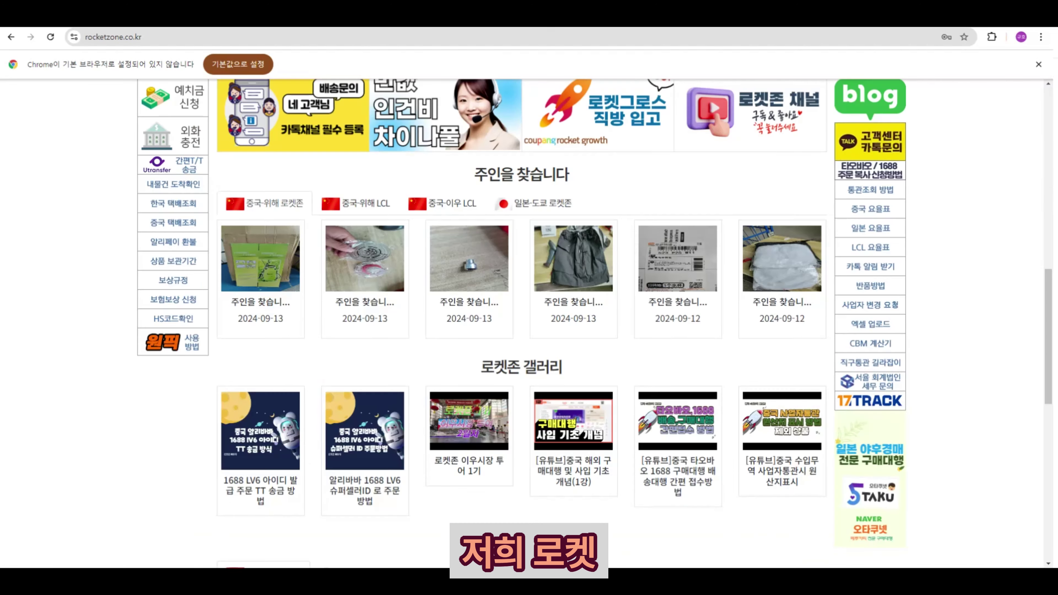
pyautogui.scroll(10, 749, 184)
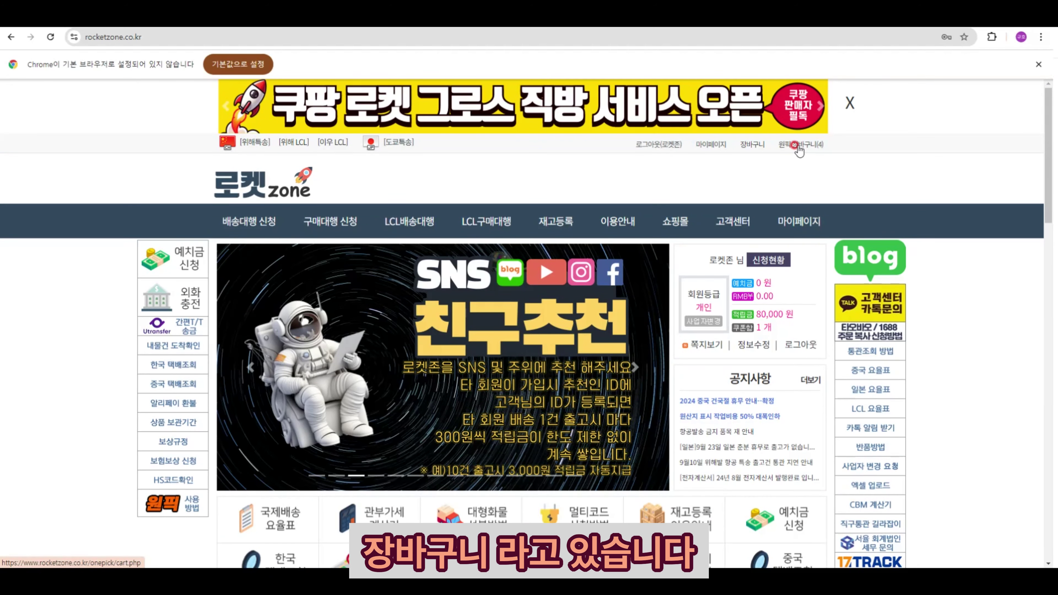
# - In the 원픽 장바구니, uncheck every item, including the hair clips and socks
pyautogui.click(796, 145)
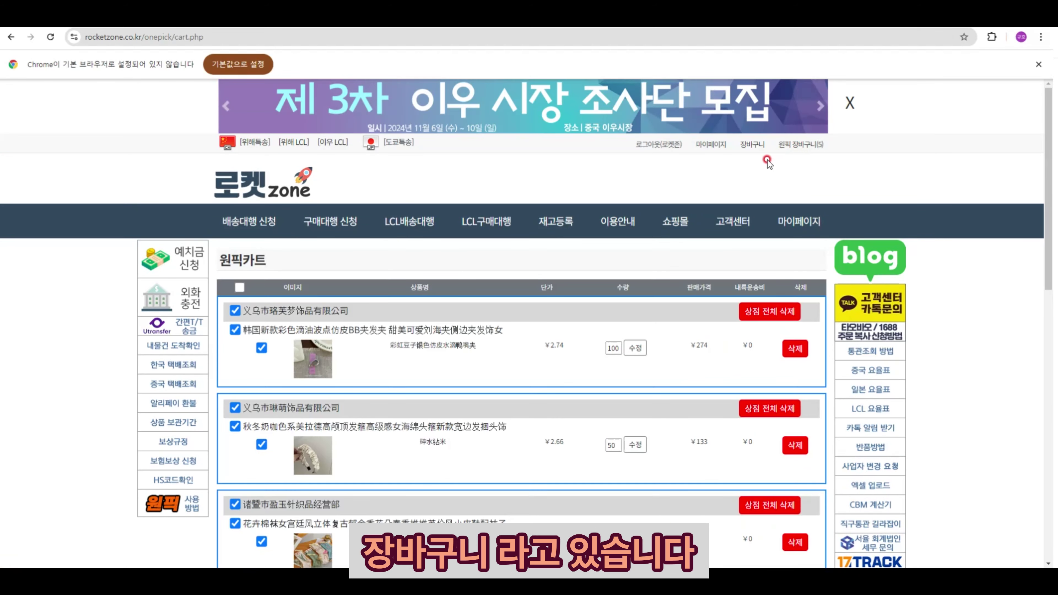
pyautogui.scroll(-3, 556, 249)
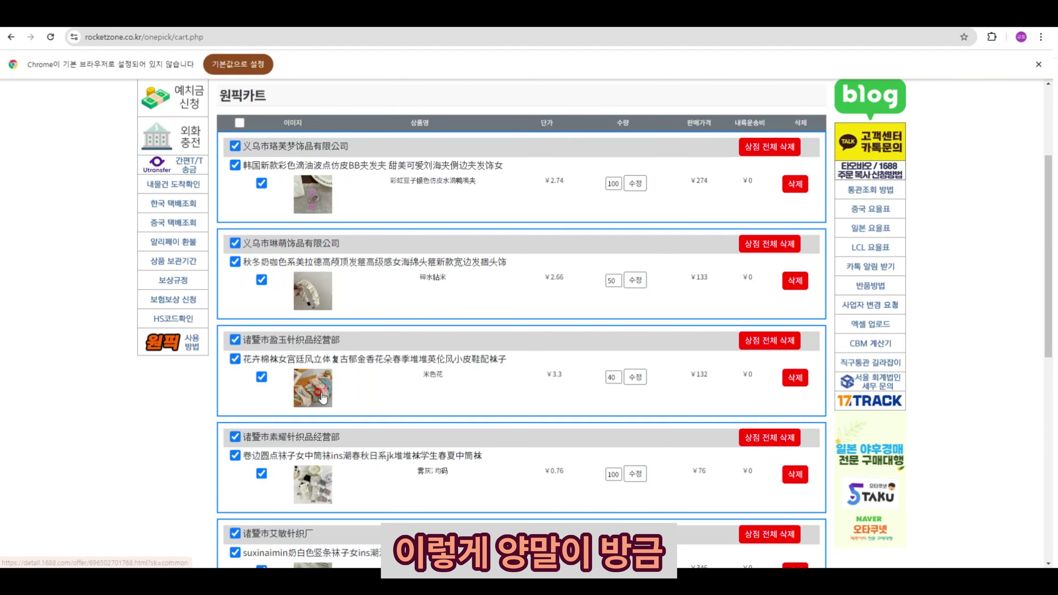
pyautogui.scroll(-3, 291, 415)
pyautogui.click(235, 345)
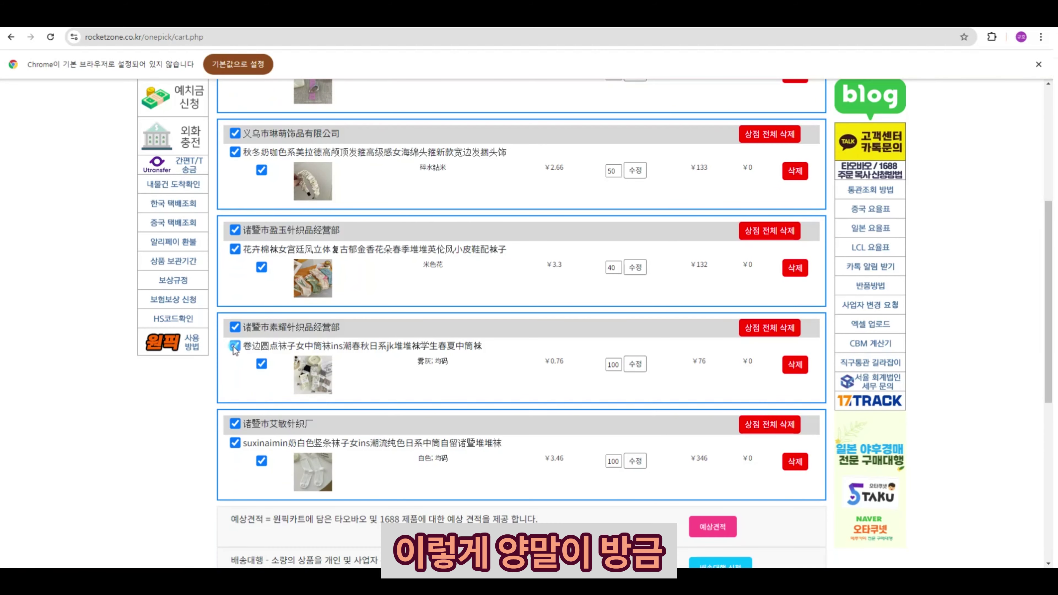
pyautogui.click(235, 442)
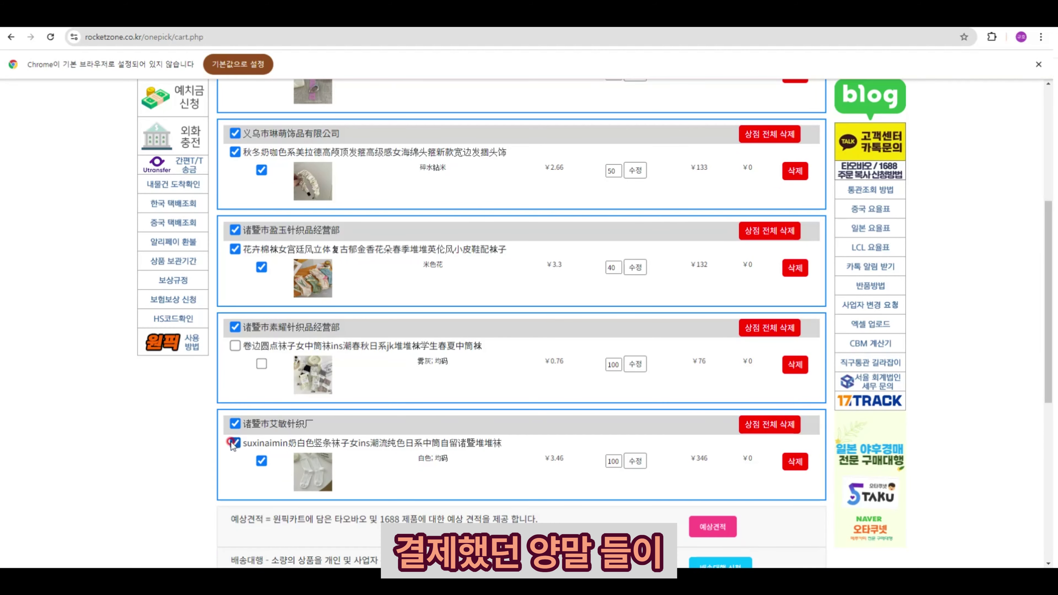
pyautogui.click(235, 443)
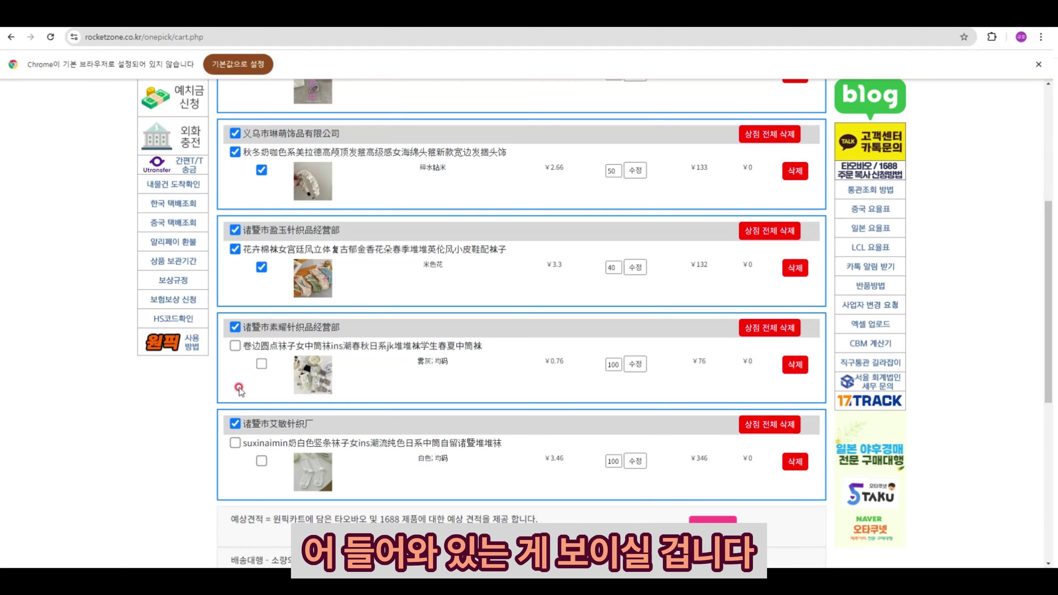
pyautogui.scroll(3, 238, 389)
pyautogui.click(235, 262)
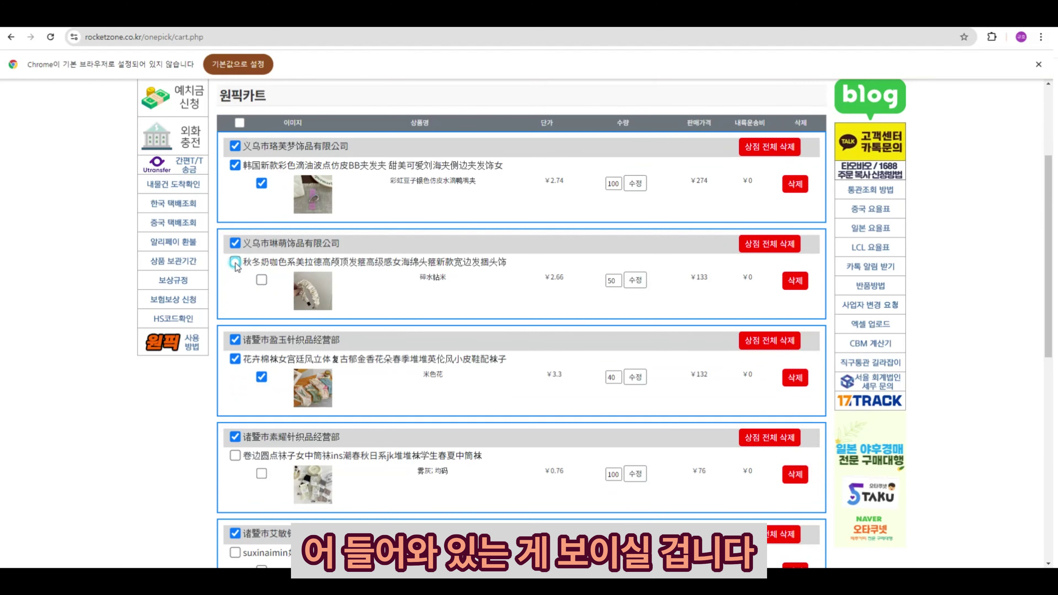
pyautogui.click(235, 358)
pyautogui.click(235, 340)
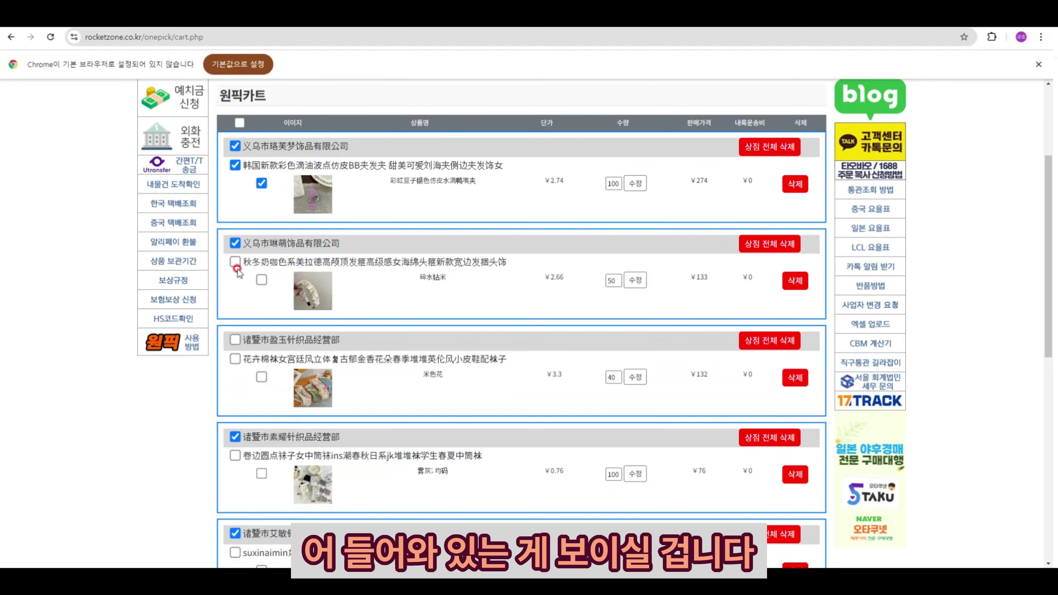
pyautogui.click(235, 165)
pyautogui.scroll(-4, 243, 394)
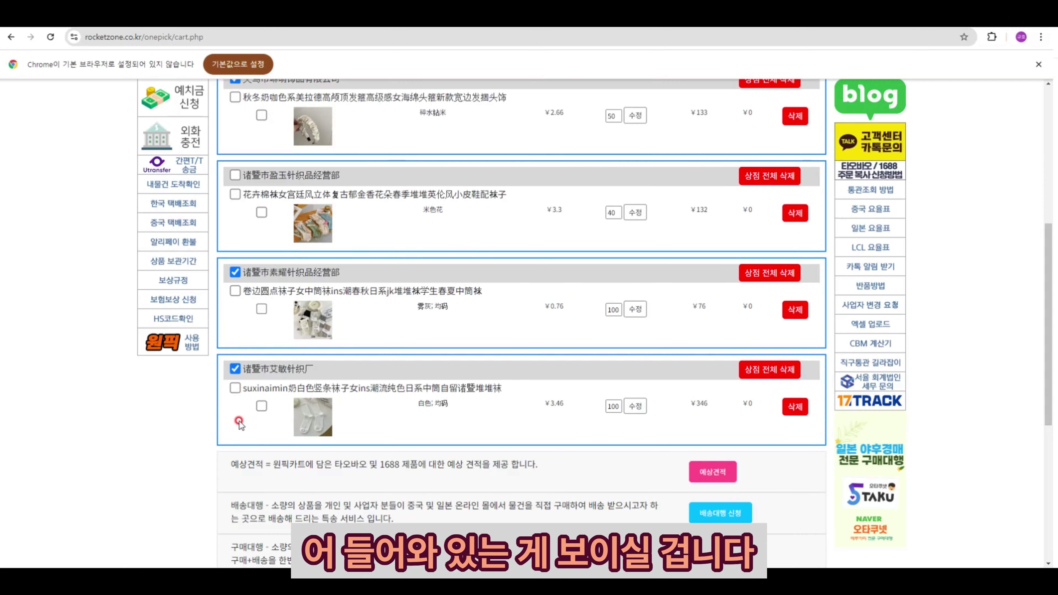
# - Tick only the rolled-edge dotted and suxinaimin white socks and start the shipping request
pyautogui.click(234, 272)
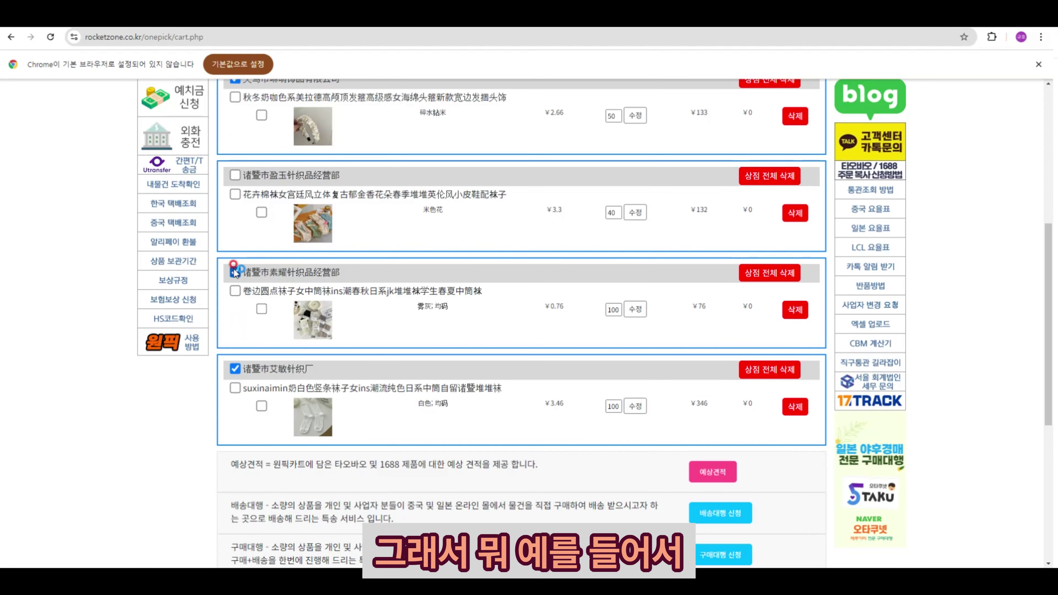
pyautogui.click(235, 290)
pyautogui.scroll(-3, 687, 374)
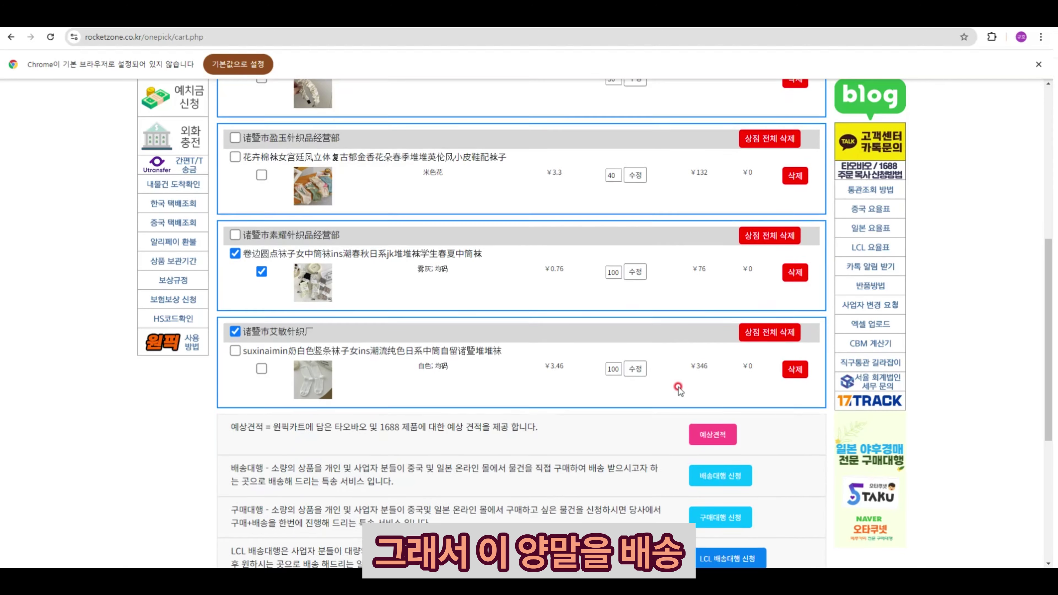
pyautogui.click(719, 407)
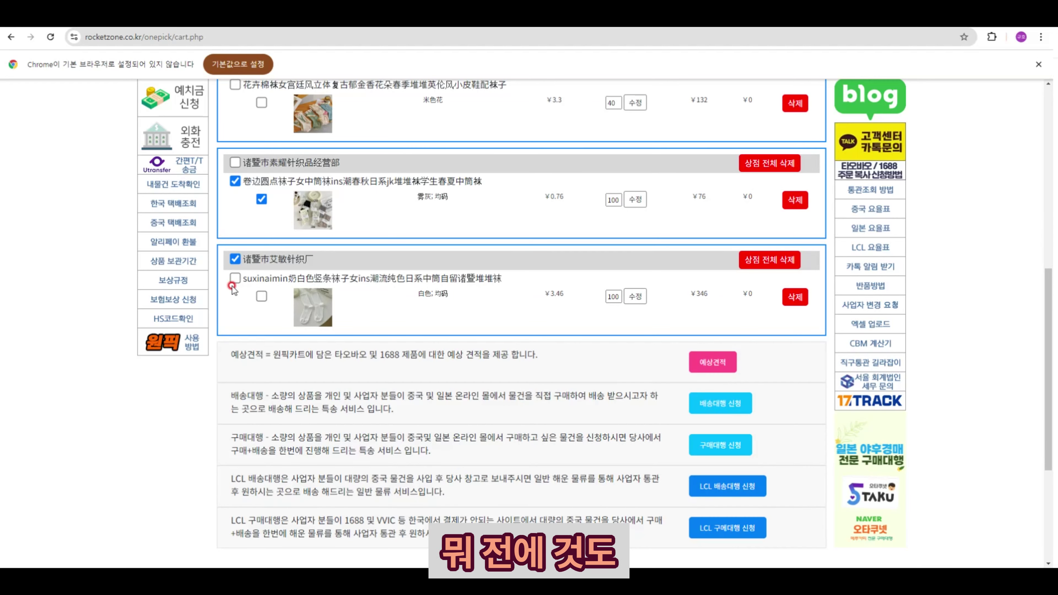
pyautogui.click(235, 278)
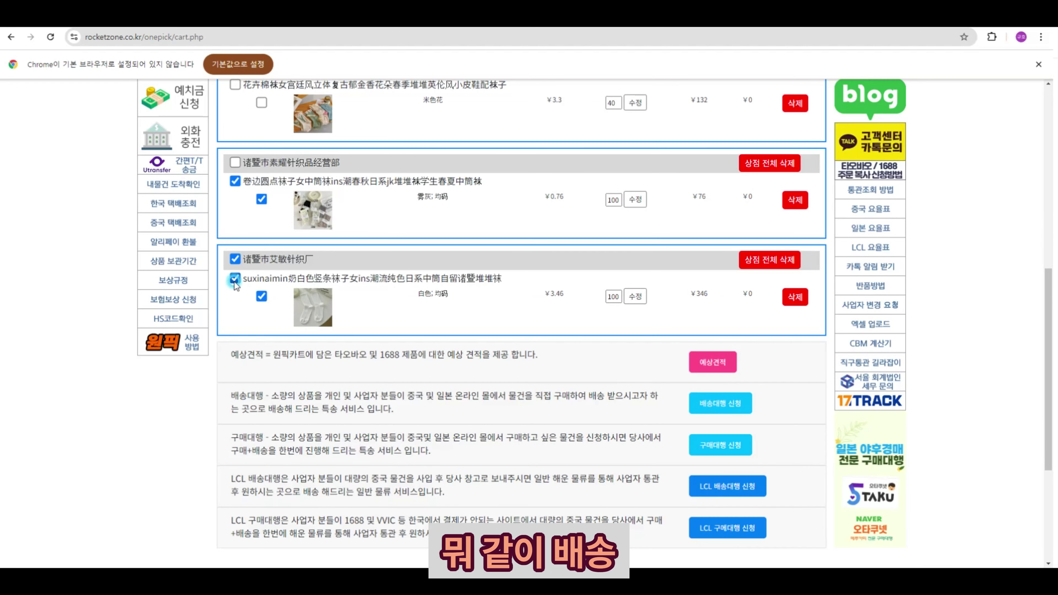
pyautogui.click(720, 405)
pyautogui.scroll(-2, 604, 412)
pyautogui.scroll(-5, 600, 410)
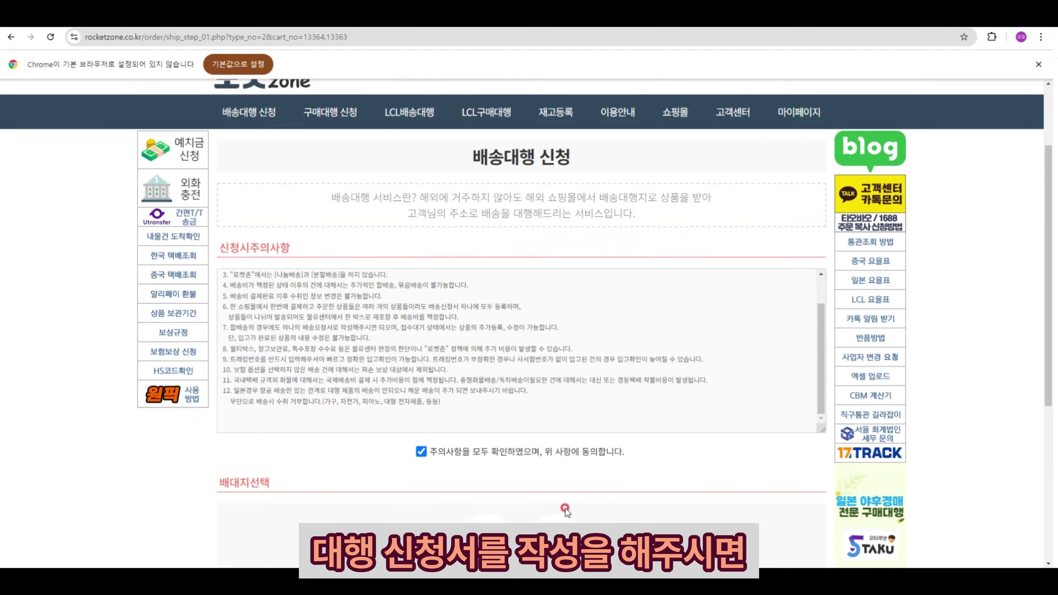
pyautogui.click(507, 461)
pyautogui.scroll(-5, 507, 460)
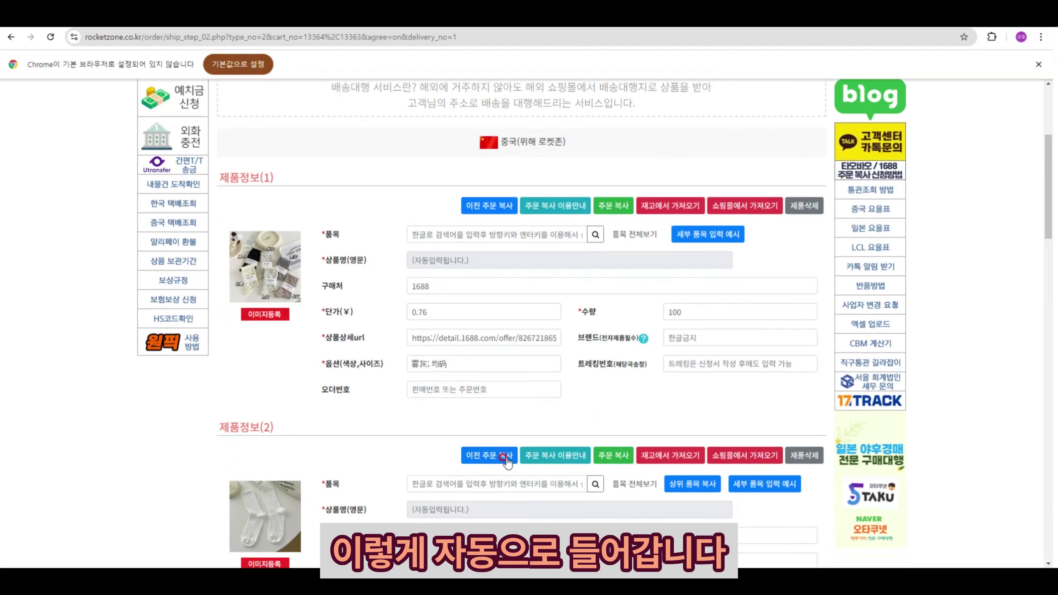
pyautogui.scroll(-1, 436, 287)
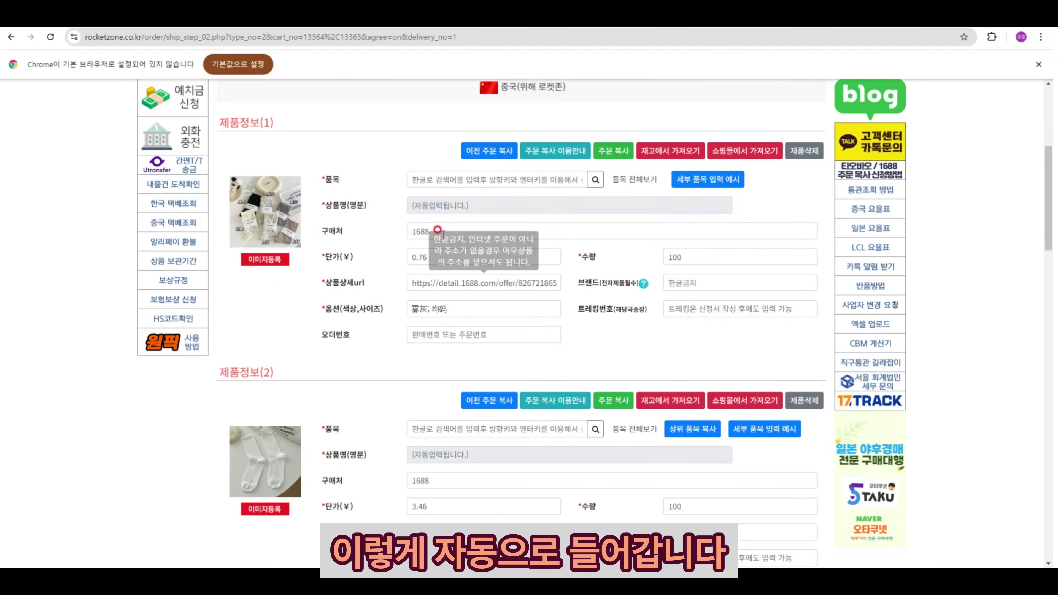
pyautogui.click(435, 178)
pyautogui.write('양말')
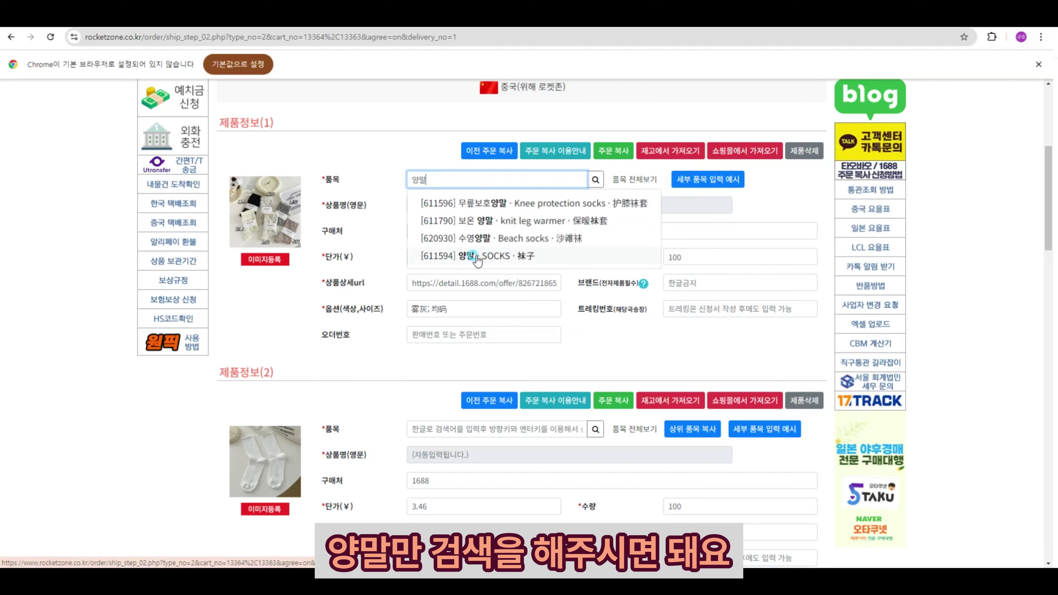
pyautogui.click(435, 425)
pyautogui.write('ㅇ')
pyautogui.write('양말')
pyautogui.scroll(-1, 431, 436)
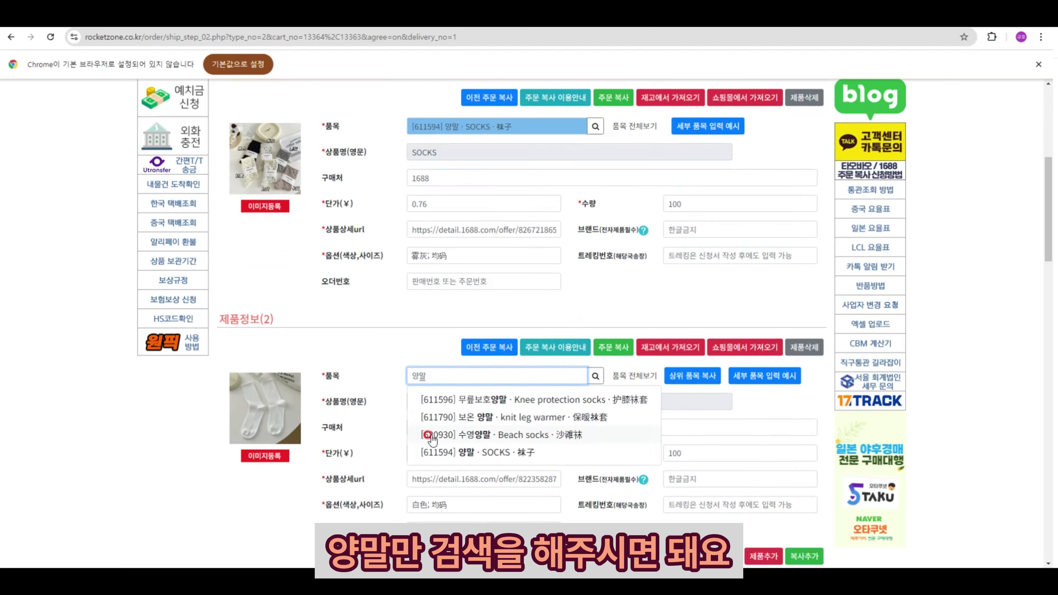
pyautogui.scroll(-18, 432, 437)
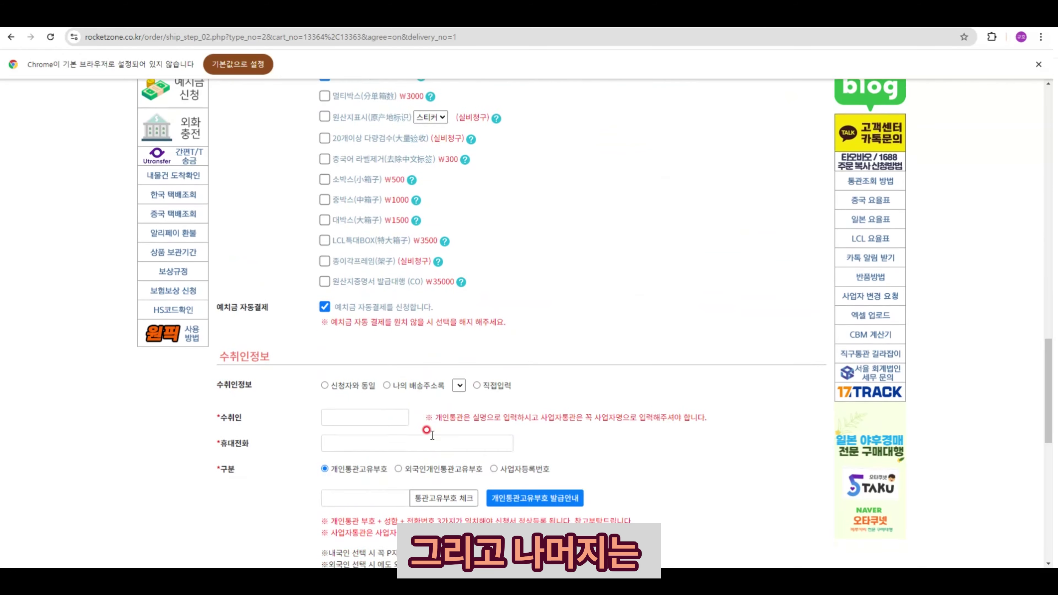
pyautogui.scroll(-3, 426, 430)
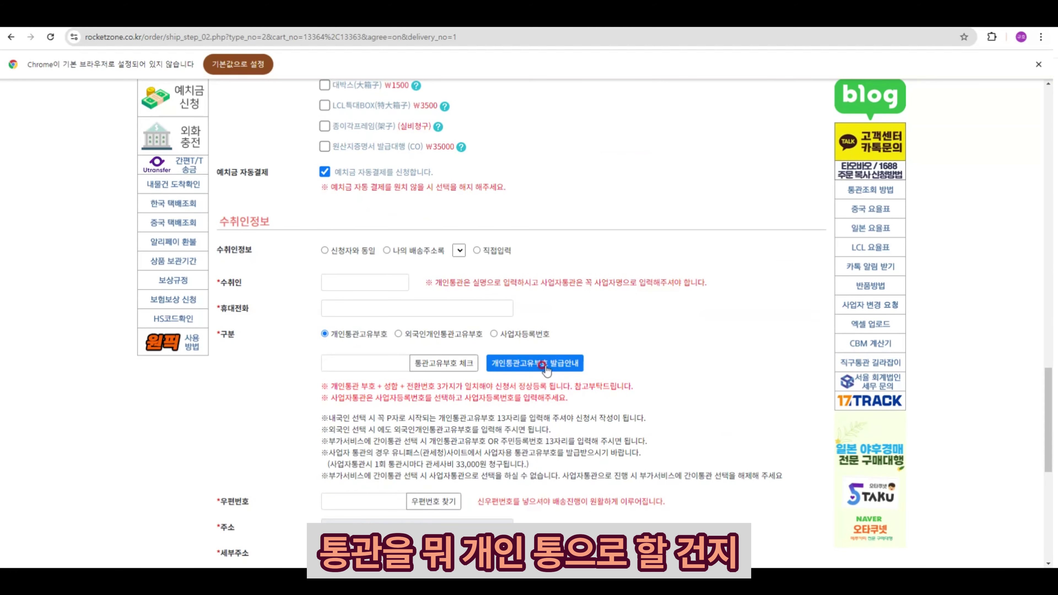
pyautogui.scroll(-4, 531, 345)
pyautogui.scroll(-4, 513, 367)
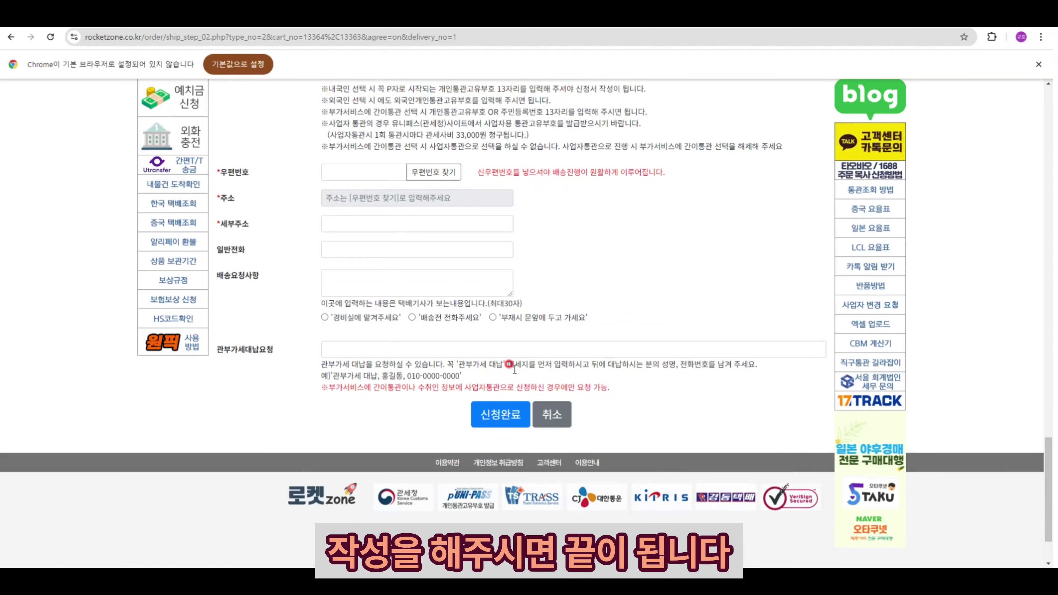
pyautogui.scroll(20, 509, 364)
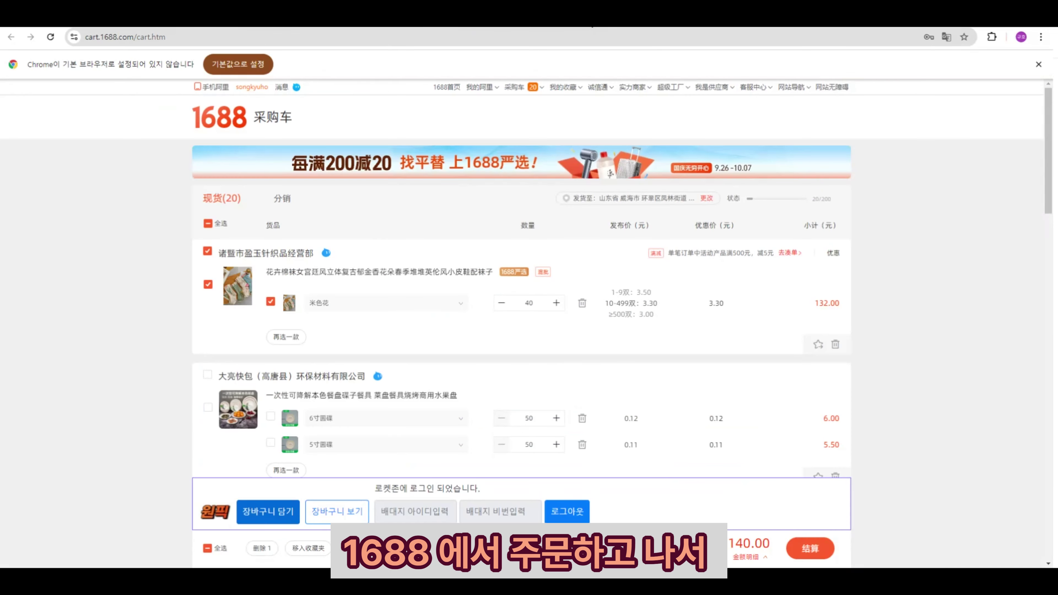
# - Check the sock product page and the 1688 cart, then return to the Rocket Zone order form
pyautogui.click(519, 27)
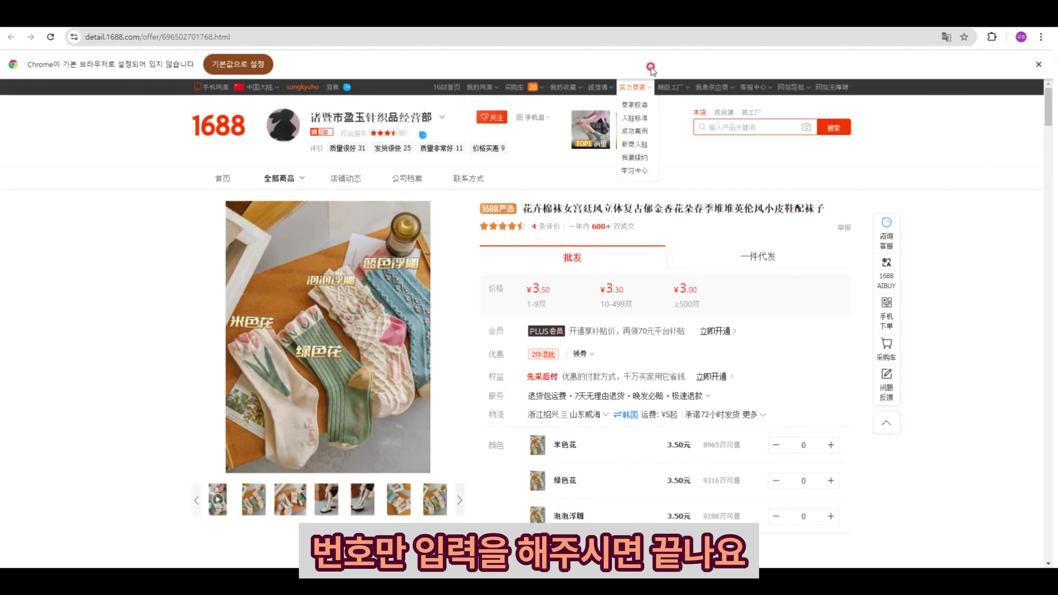
pyautogui.click(599, 27)
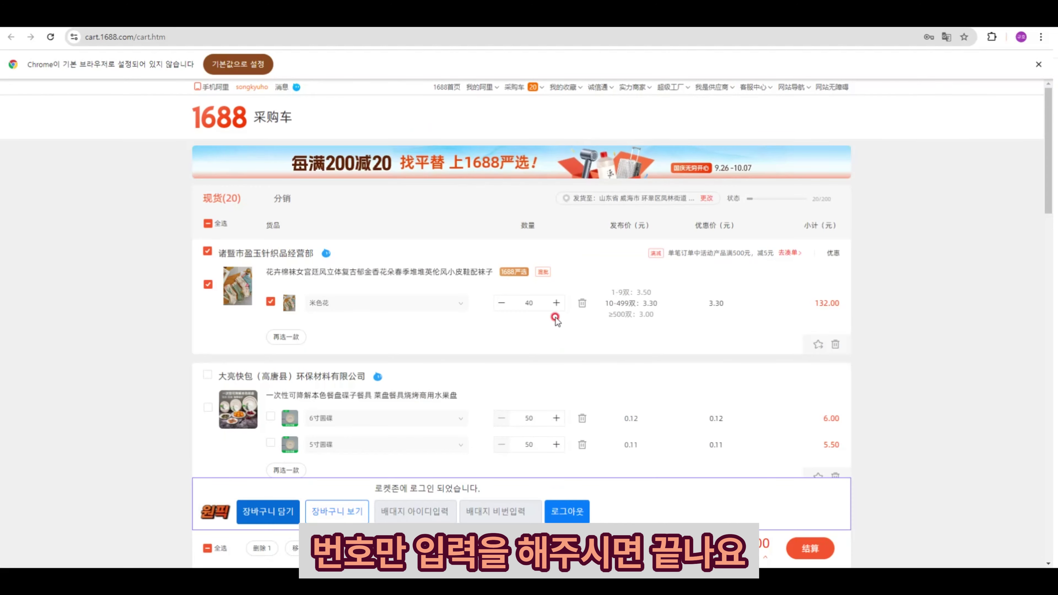
pyautogui.scroll(-4, 556, 318)
pyautogui.click(778, 28)
# - Choose business registration number as the customs clearance type and dismiss its notice
pyautogui.scroll(-6, 505, 399)
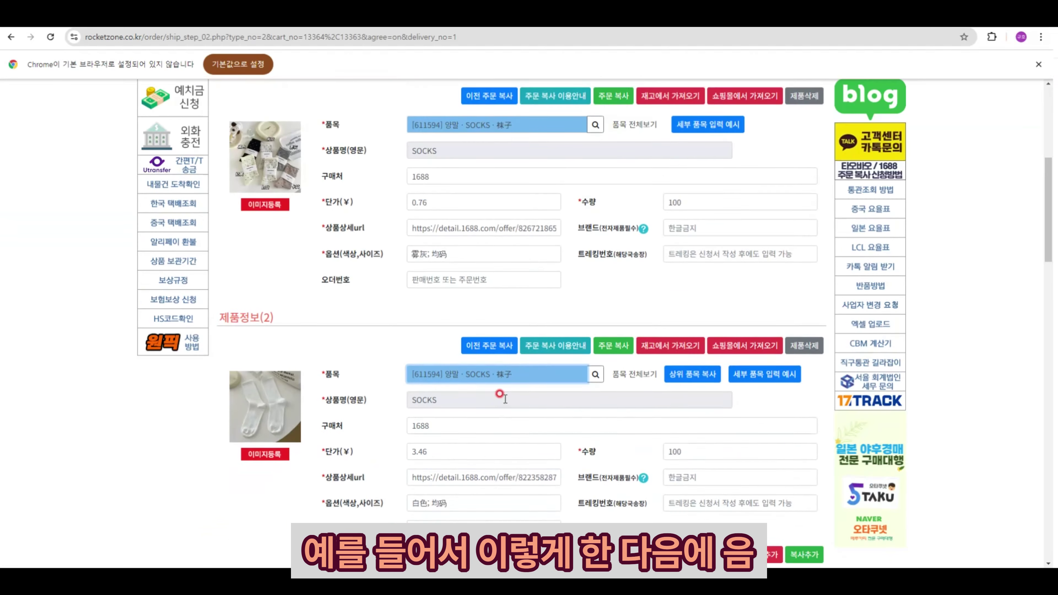
pyautogui.scroll(-20, 502, 395)
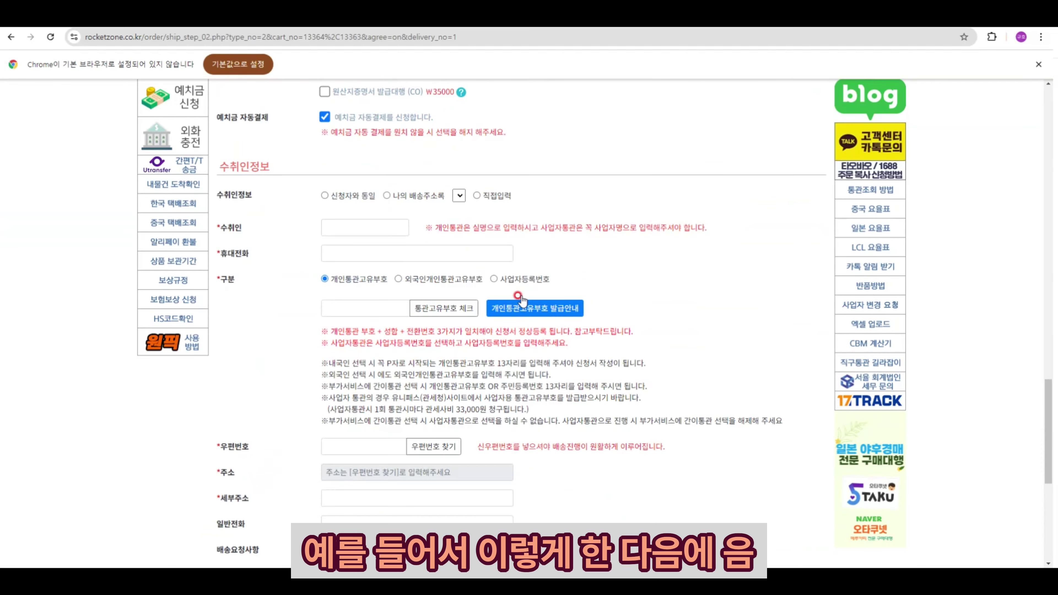
pyautogui.click(493, 278)
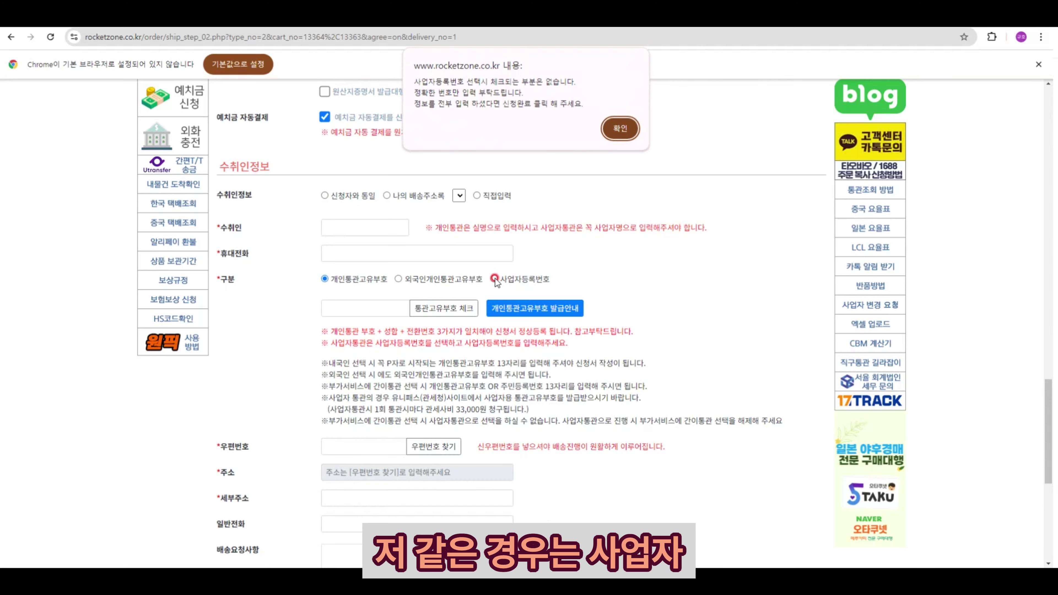
pyautogui.click(621, 127)
pyautogui.scroll(10, 500, 212)
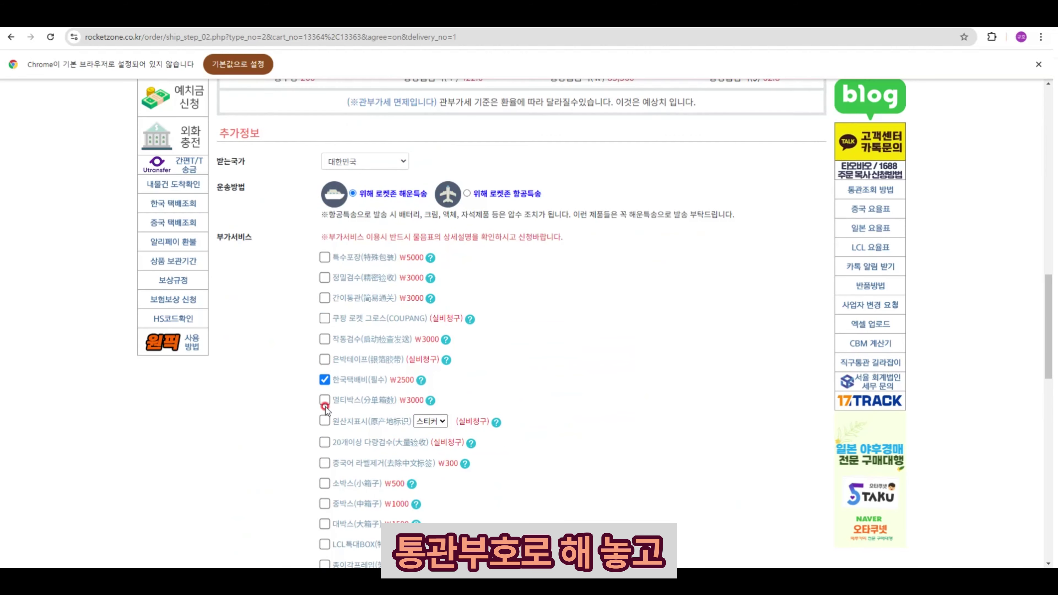
pyautogui.click(325, 421)
pyautogui.scroll(-10, 333, 421)
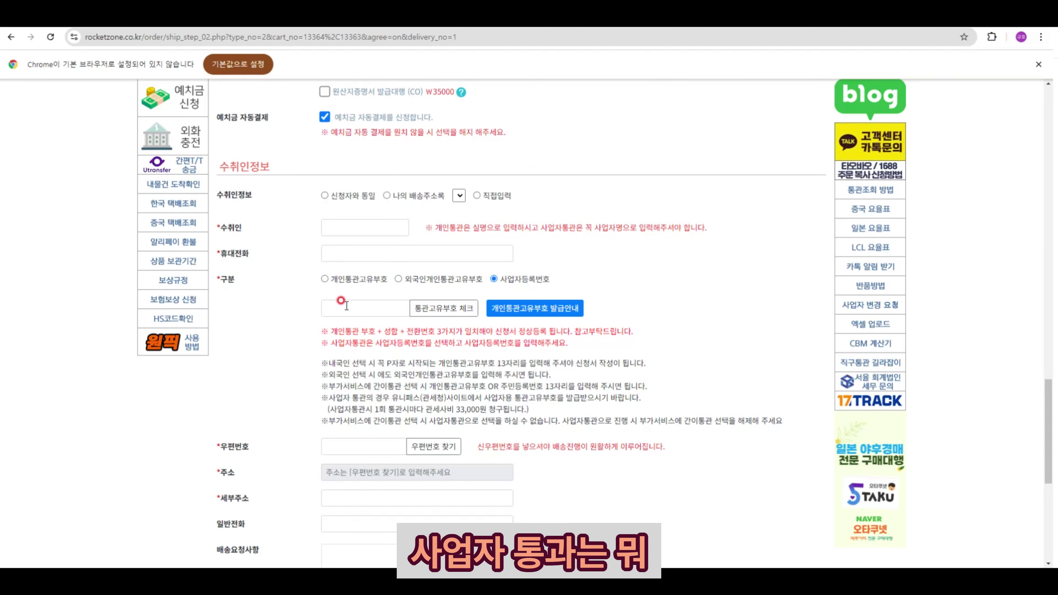
# - Enter recipient 로켓존 with the mobile and business registration numbers, and open the postcode search
pyautogui.click(351, 223)
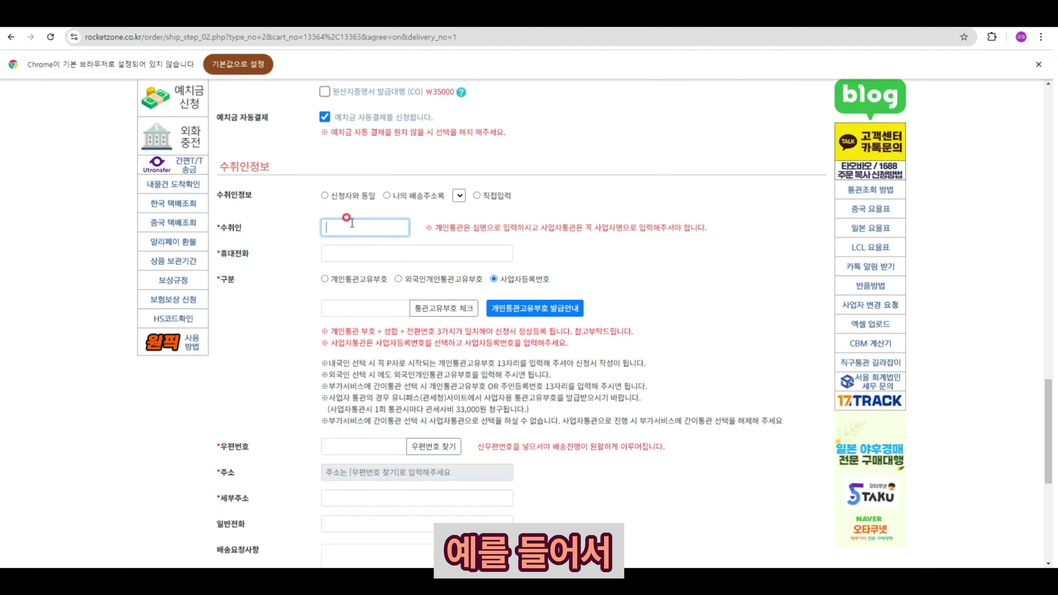
pyautogui.write('ㄹ')
pyautogui.write('켓존')
pyautogui.press('Tab')
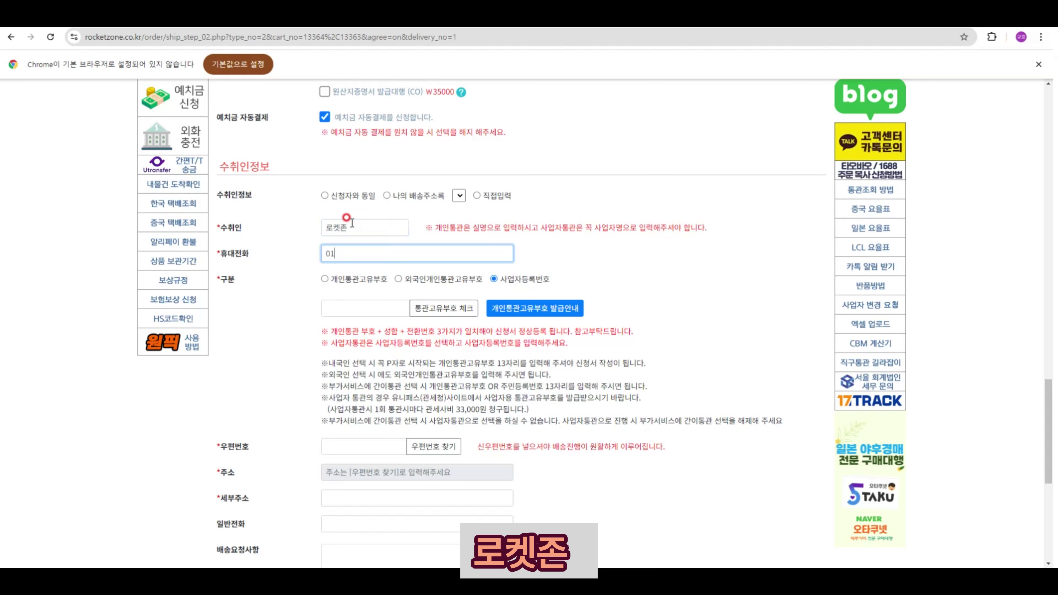
pyautogui.write('41234')
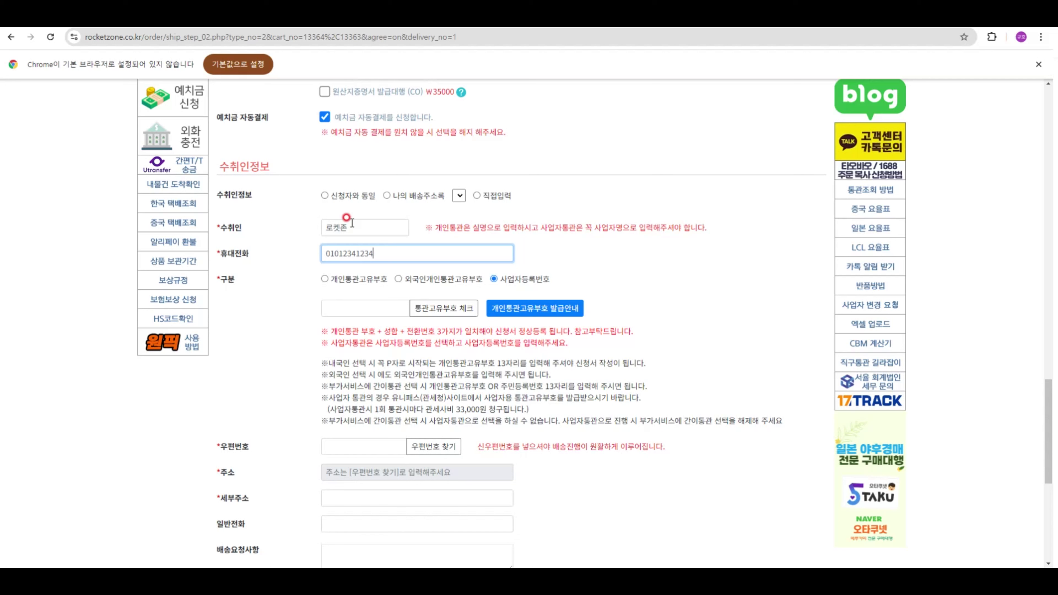
pyautogui.click(356, 308)
pyautogui.write('211111111')
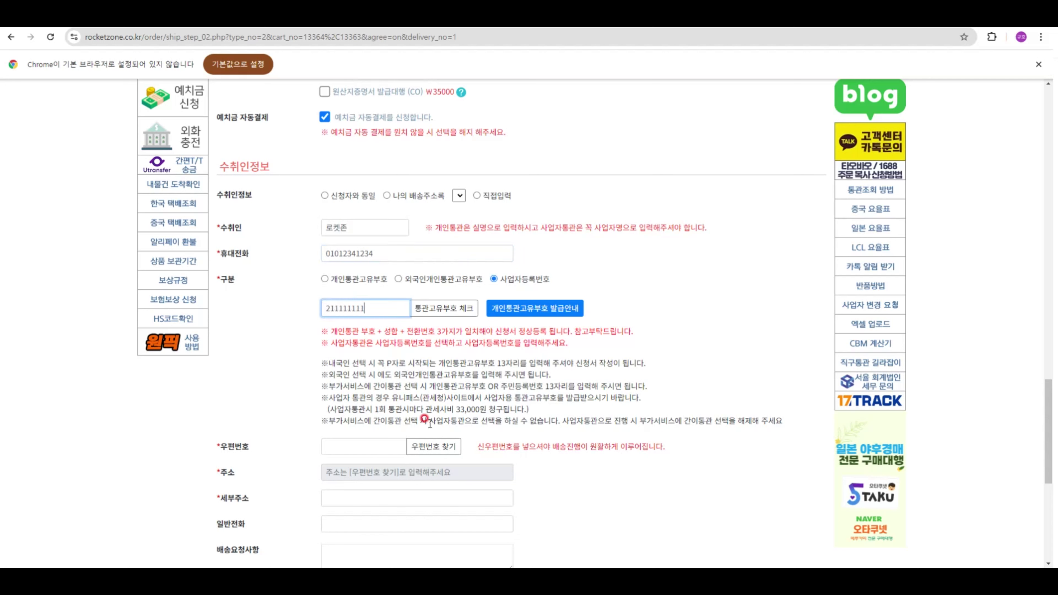
pyautogui.click(429, 448)
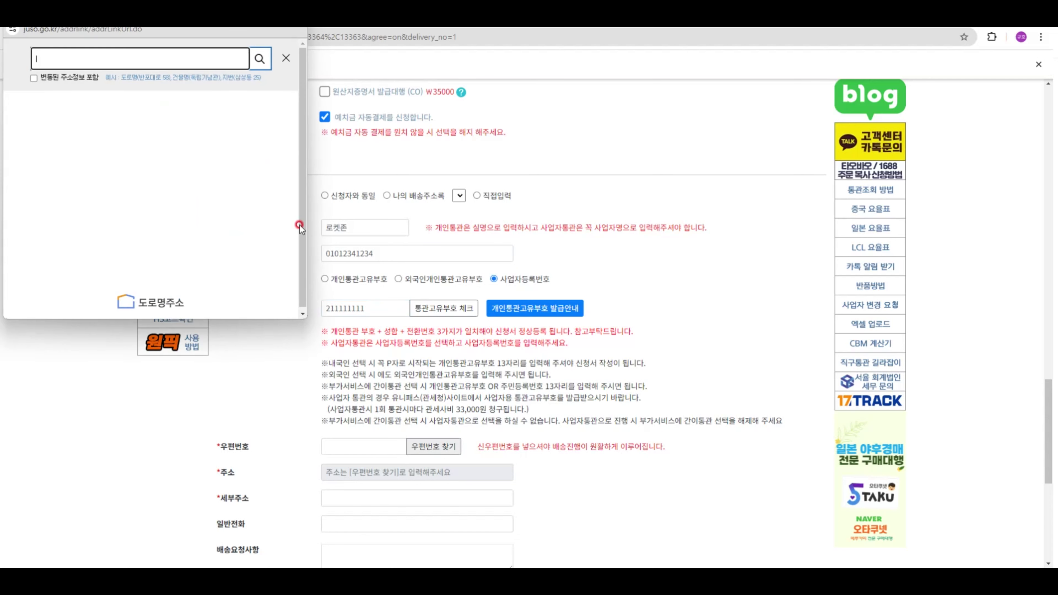
# - Look up the recipient's road address, select the match, and add the unit number
pyautogui.click(196, 58)
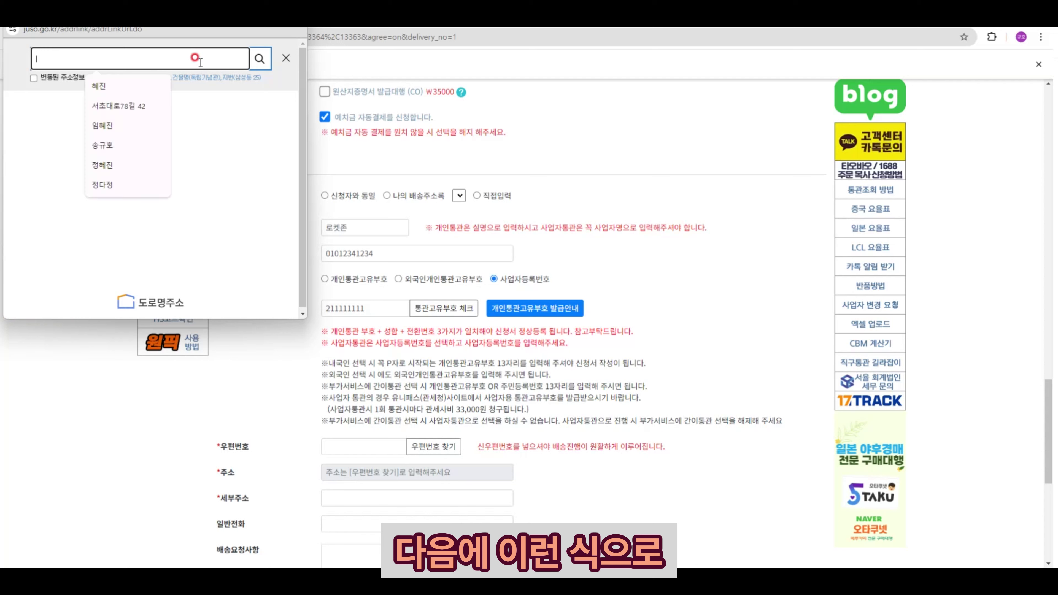
pyautogui.click(158, 86)
pyautogui.click(152, 86)
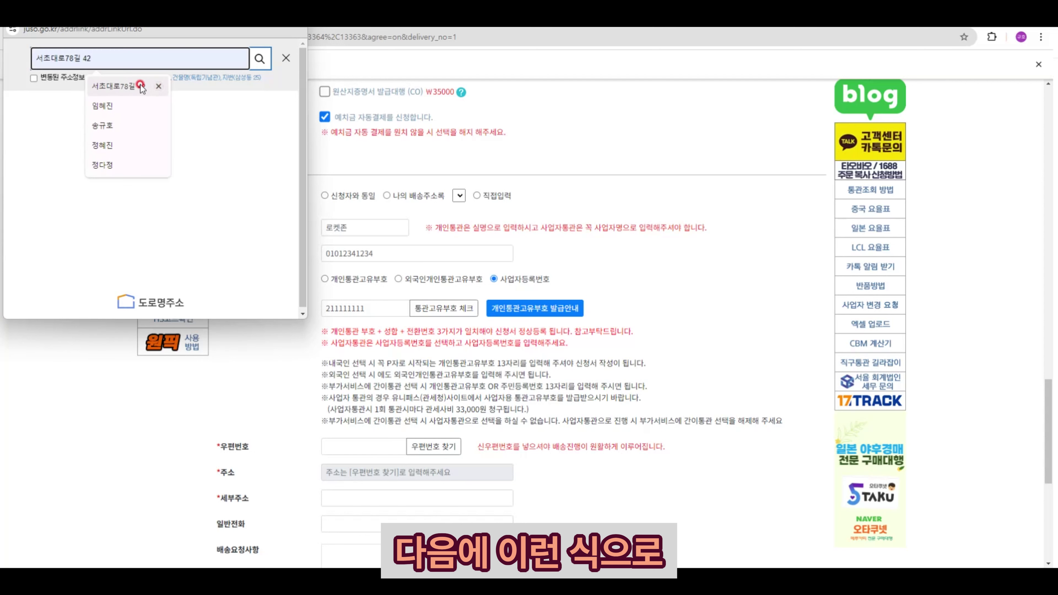
pyautogui.click(261, 57)
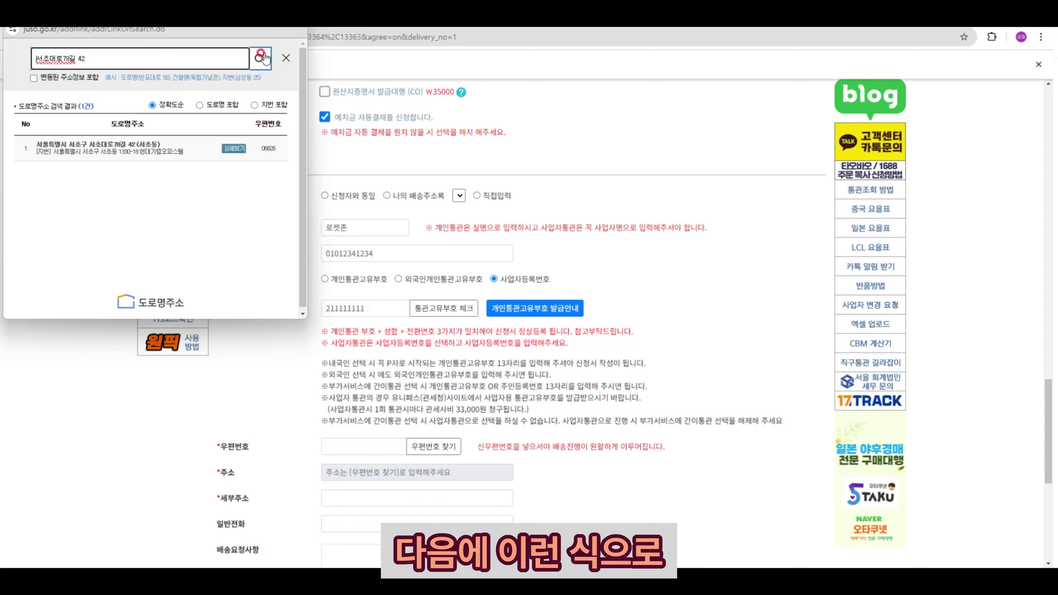
pyautogui.click(147, 148)
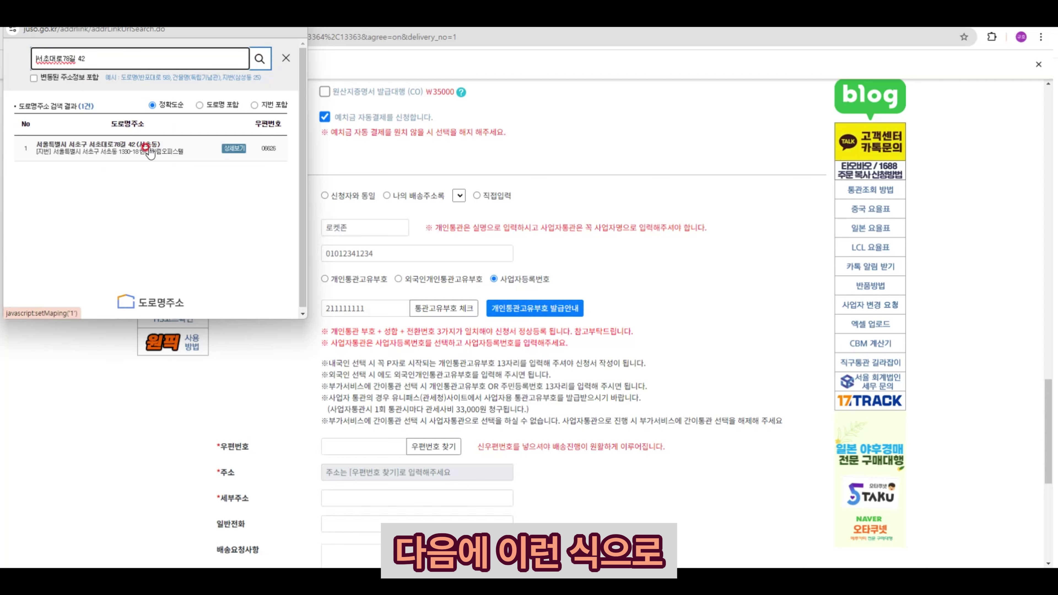
pyautogui.click(162, 153)
pyautogui.write('1')
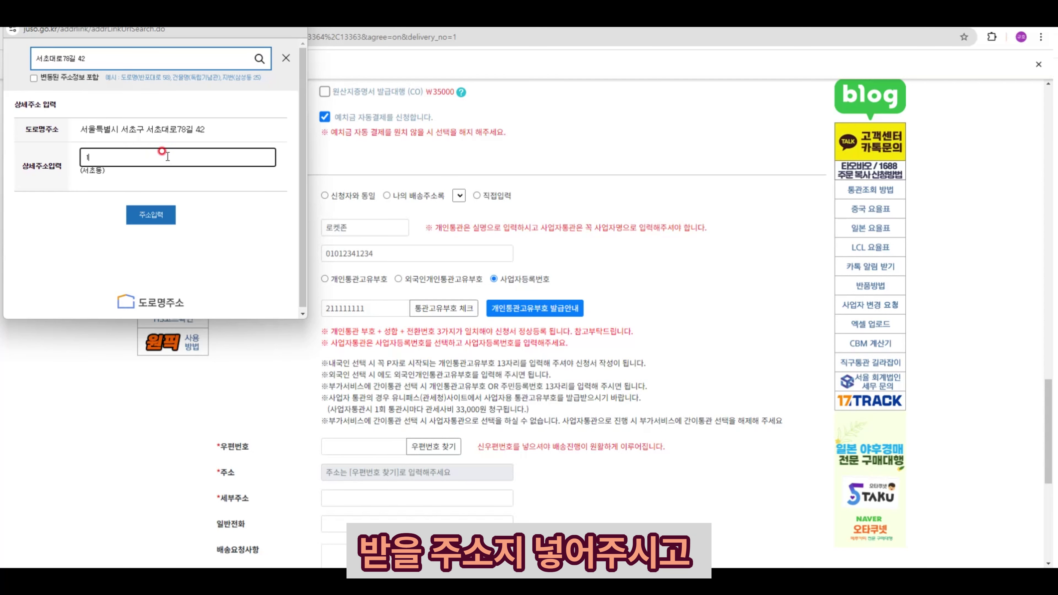
pyautogui.write('2')
pyautogui.write('9ㅎ')
pyautogui.write('호')
pyautogui.click(151, 215)
# - Submit the shipping request with 신청완료 and confirm the alert
pyautogui.scroll(-5, 513, 417)
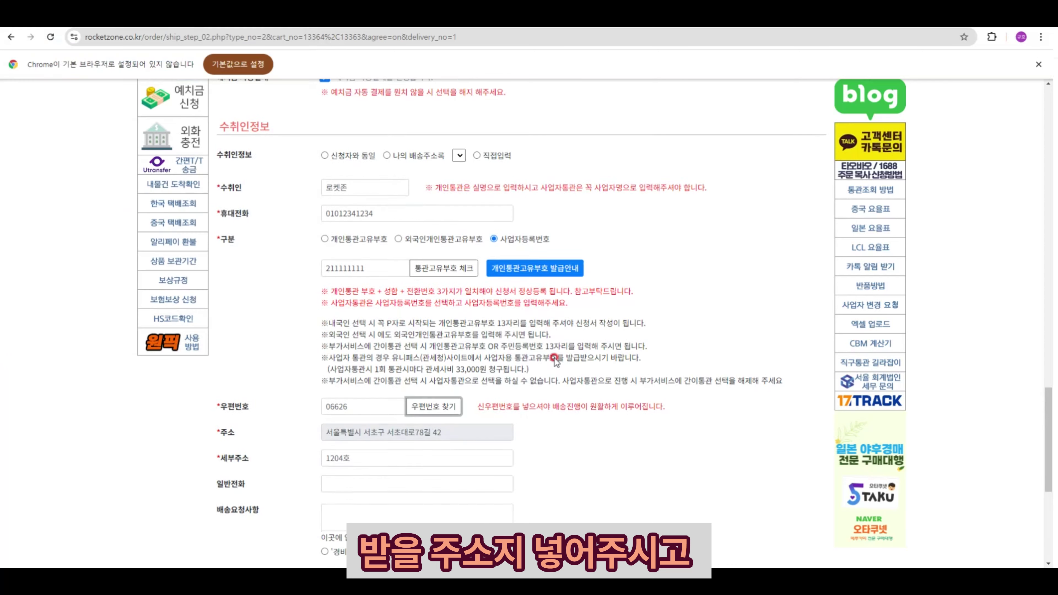
pyautogui.click(511, 469)
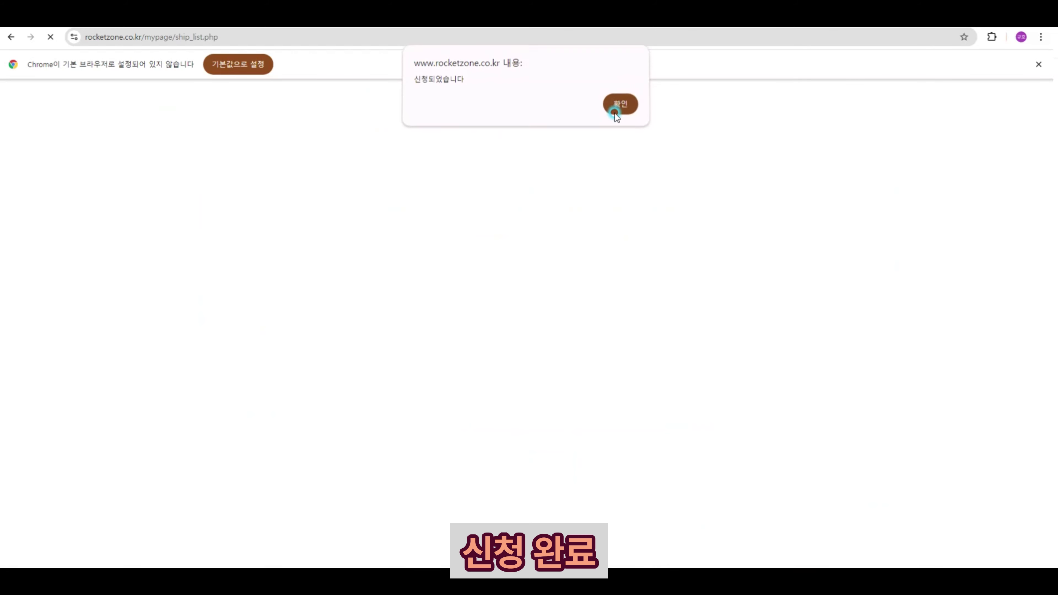
pyautogui.click(614, 113)
pyautogui.click(402, 317)
# - Review the request status list and the tracking number boxes for both sock items
pyautogui.scroll(-10, 404, 319)
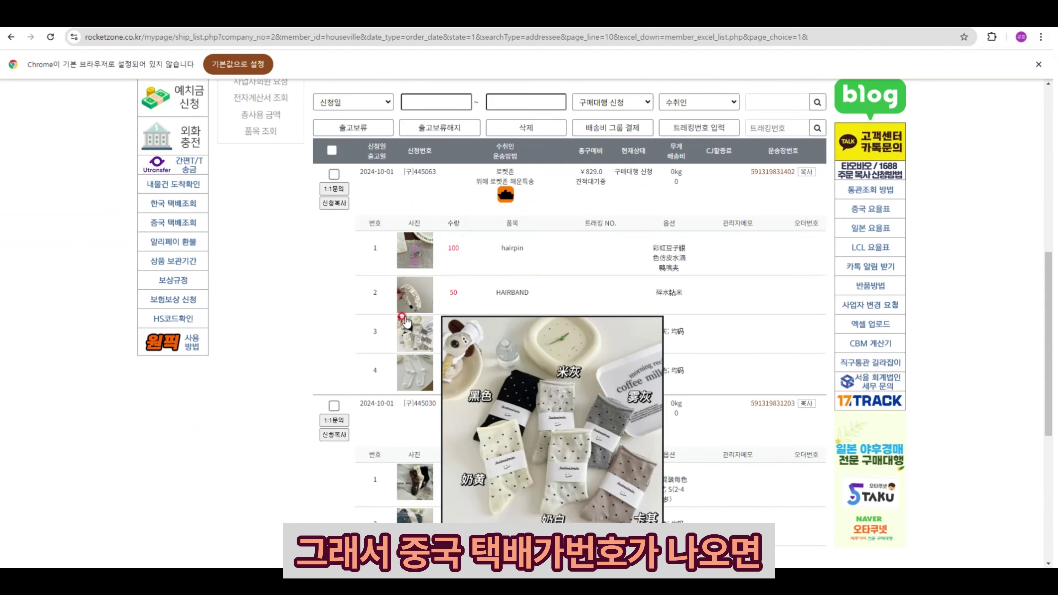
pyautogui.scroll(10, 591, 324)
pyautogui.click(261, 274)
pyautogui.scroll(-5, 634, 389)
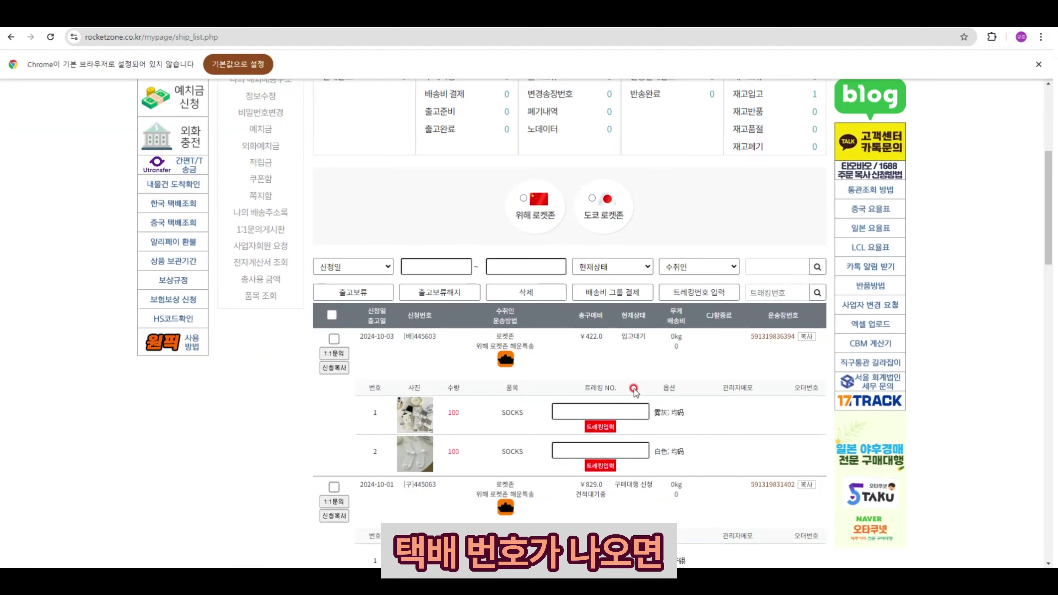
pyautogui.click(595, 451)
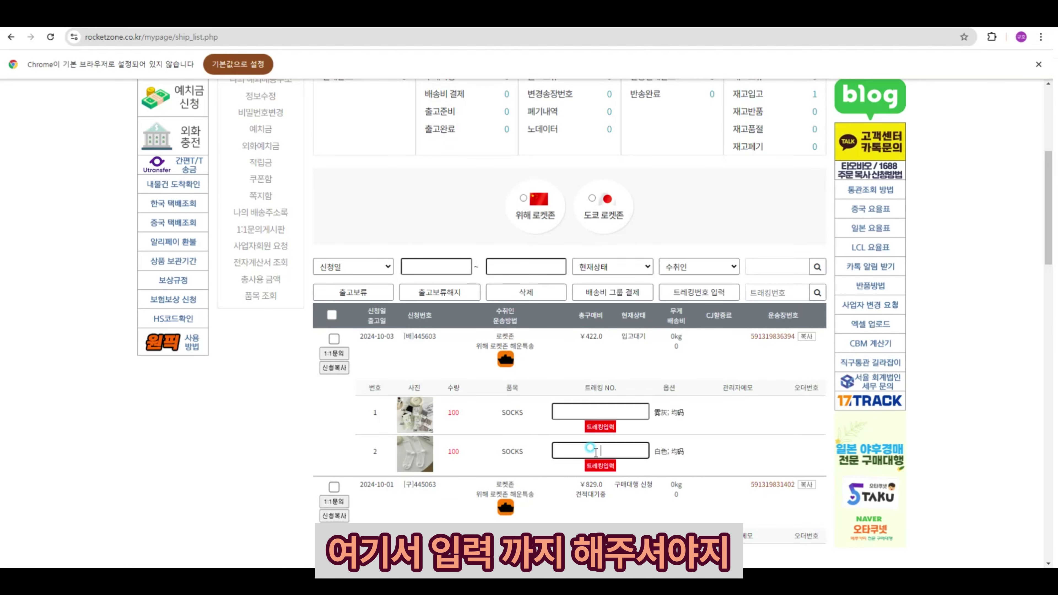
pyautogui.click(598, 410)
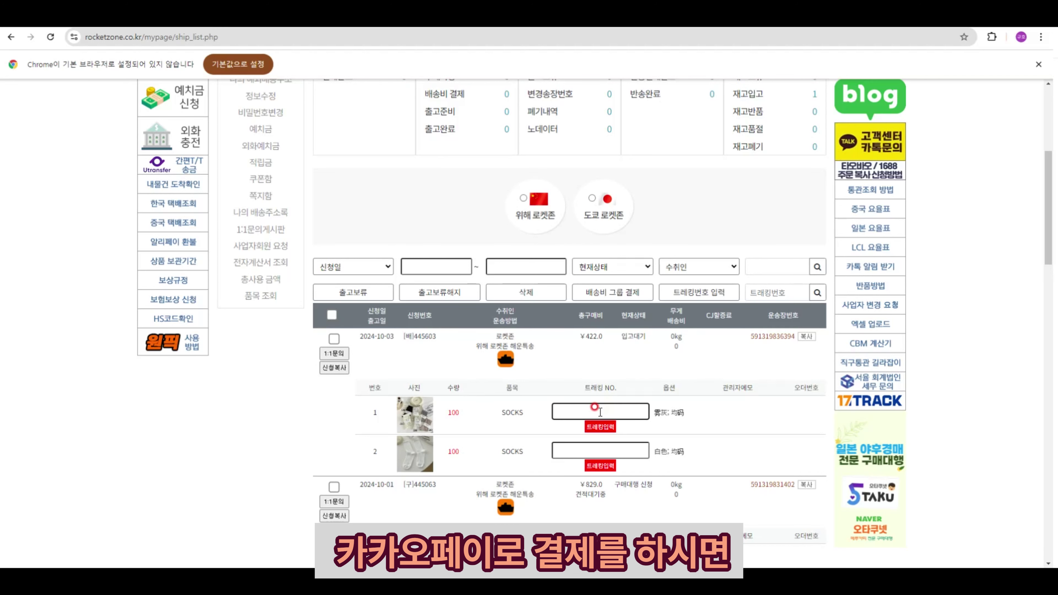
pyautogui.scroll(4, 600, 400)
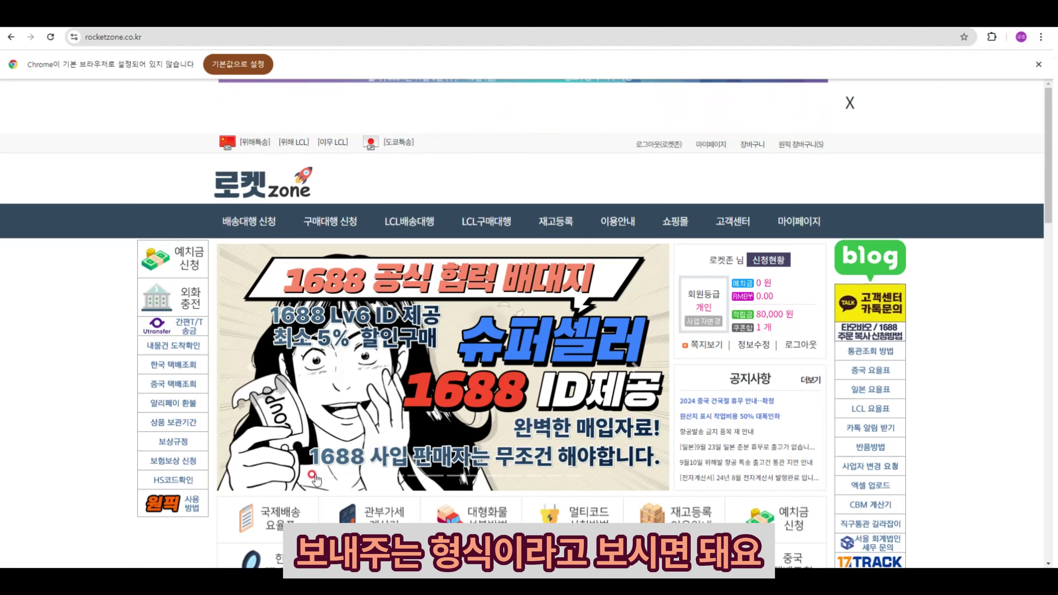
pyautogui.scroll(-2, 531, 379)
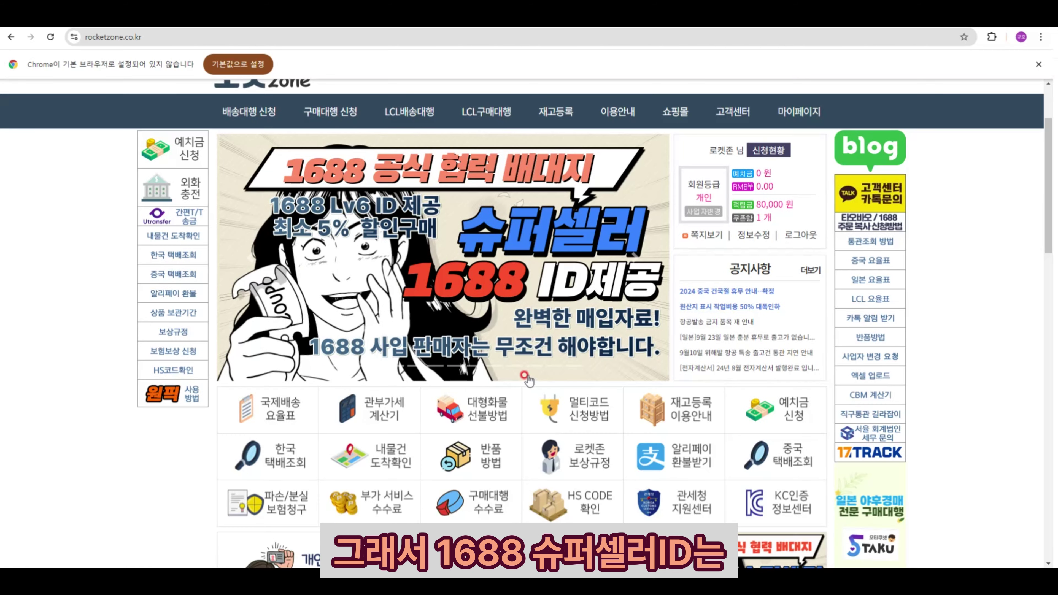
pyautogui.click(516, 306)
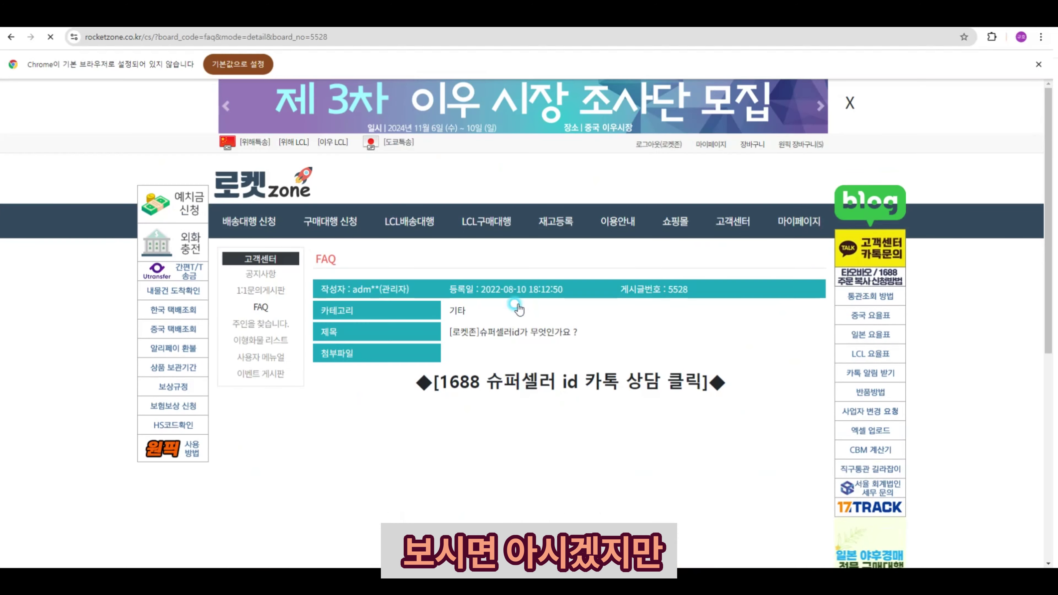
pyautogui.scroll(-5, 517, 307)
pyautogui.scroll(-2, 516, 308)
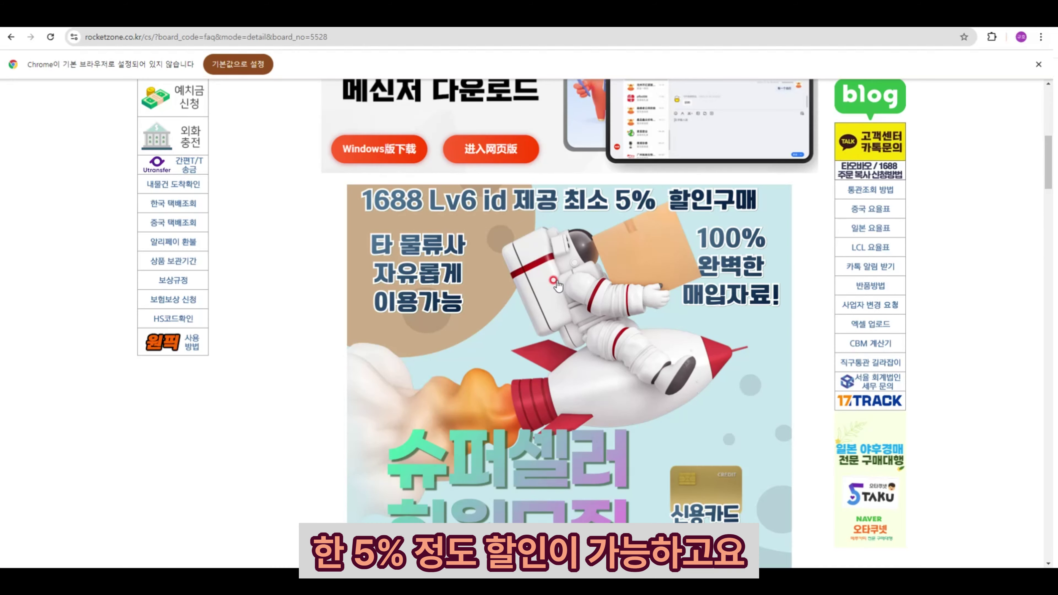
pyautogui.scroll(-5, 581, 225)
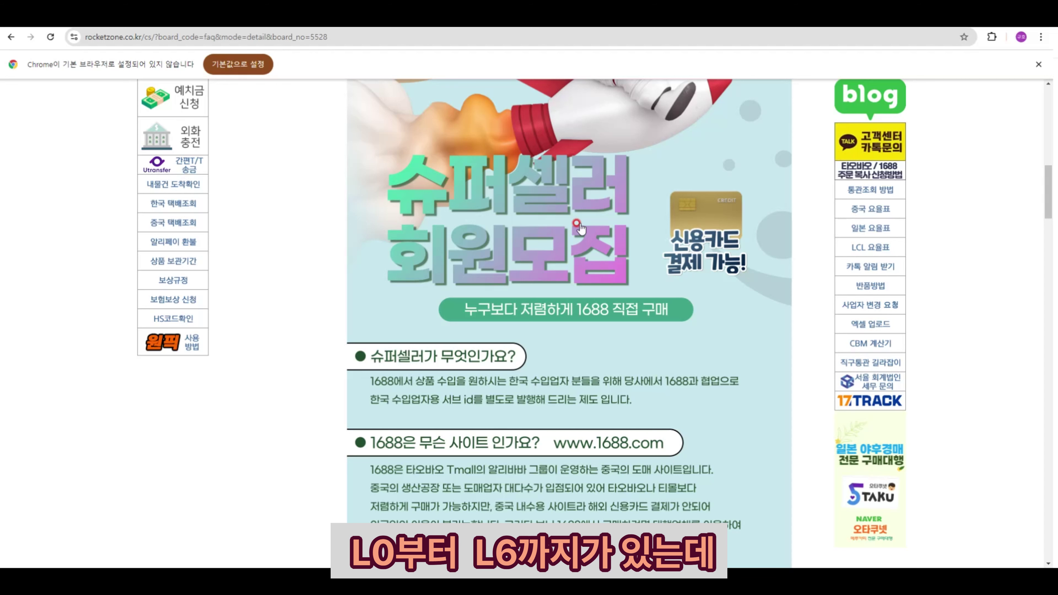
pyautogui.scroll(8, 580, 227)
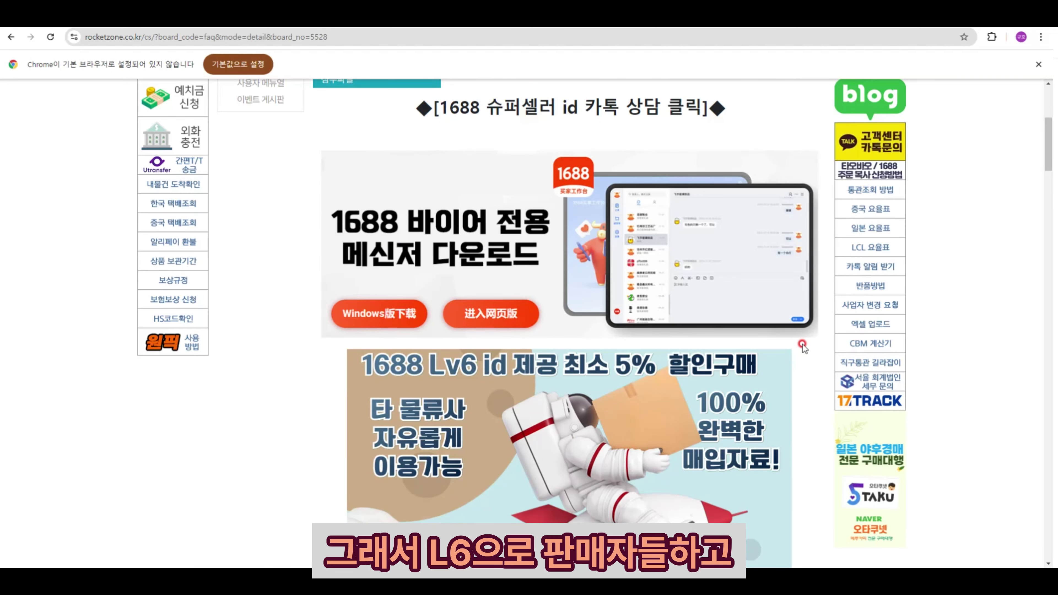
pyautogui.scroll(-5, 802, 347)
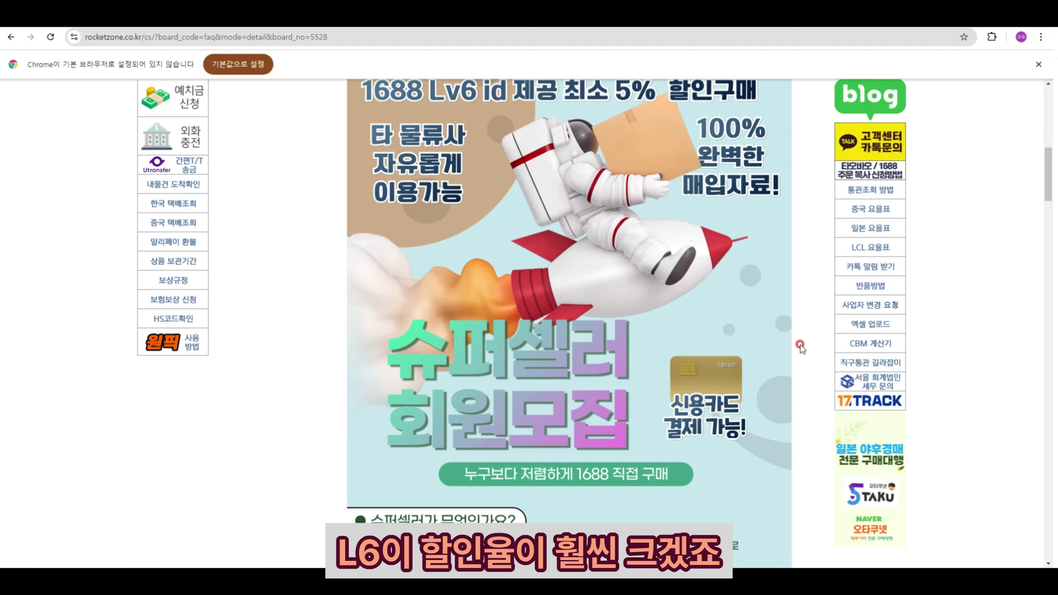
pyautogui.scroll(-10, 774, 349)
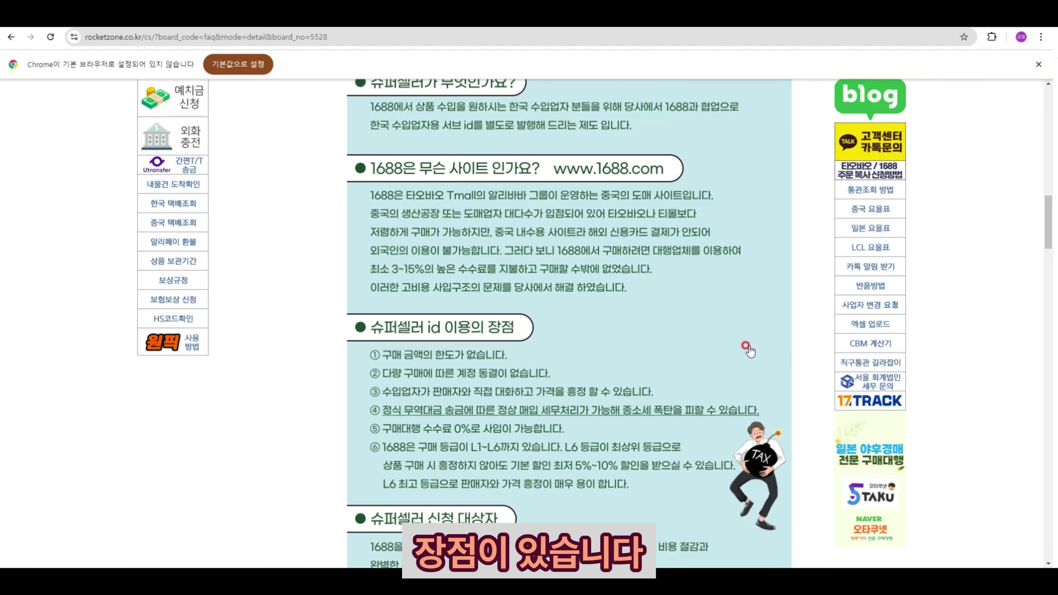
pyautogui.scroll(-3, 749, 351)
pyautogui.scroll(-5, 749, 351)
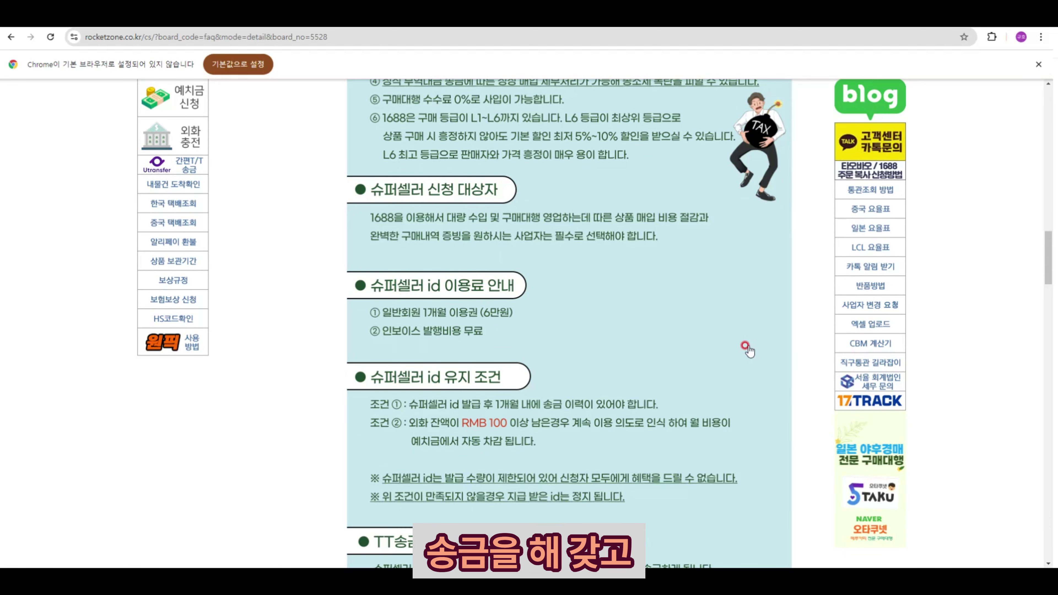
pyautogui.scroll(15, 749, 351)
pyautogui.scroll(9, 743, 345)
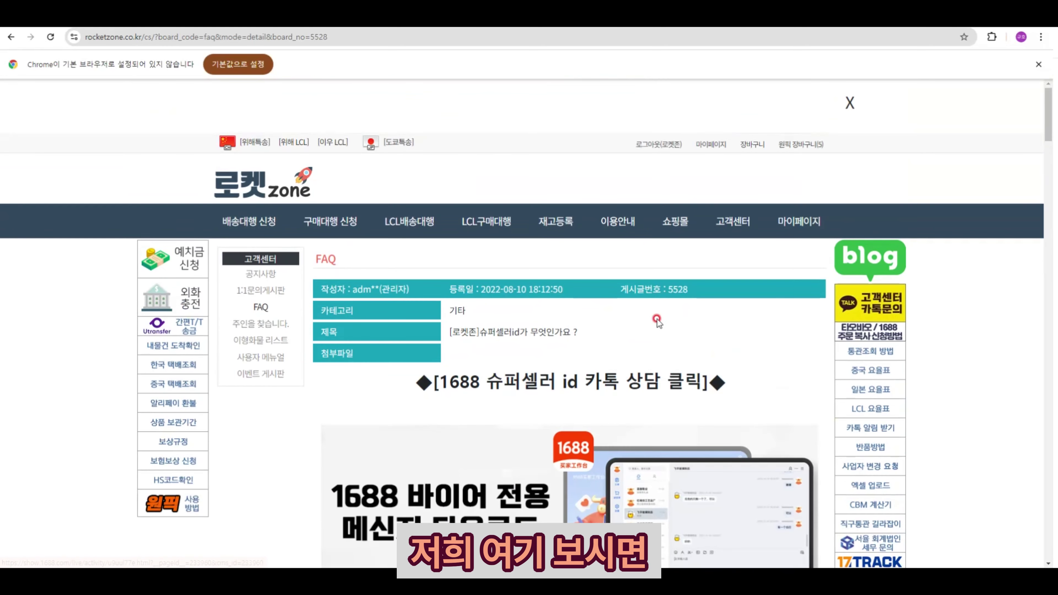
pyautogui.click(238, 184)
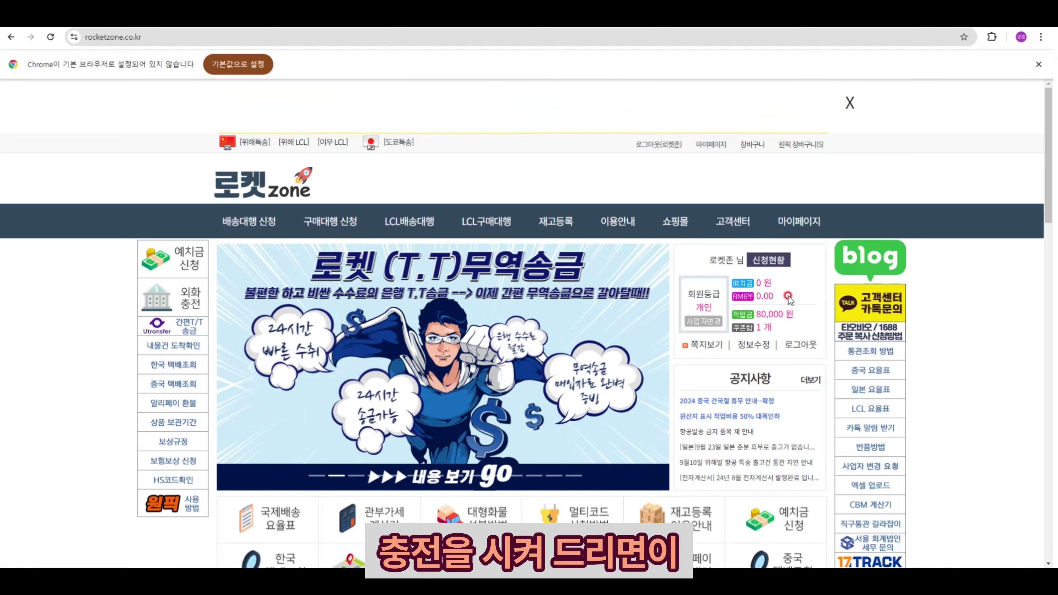
pyautogui.scroll(-6, 788, 296)
pyautogui.scroll(6, 787, 295)
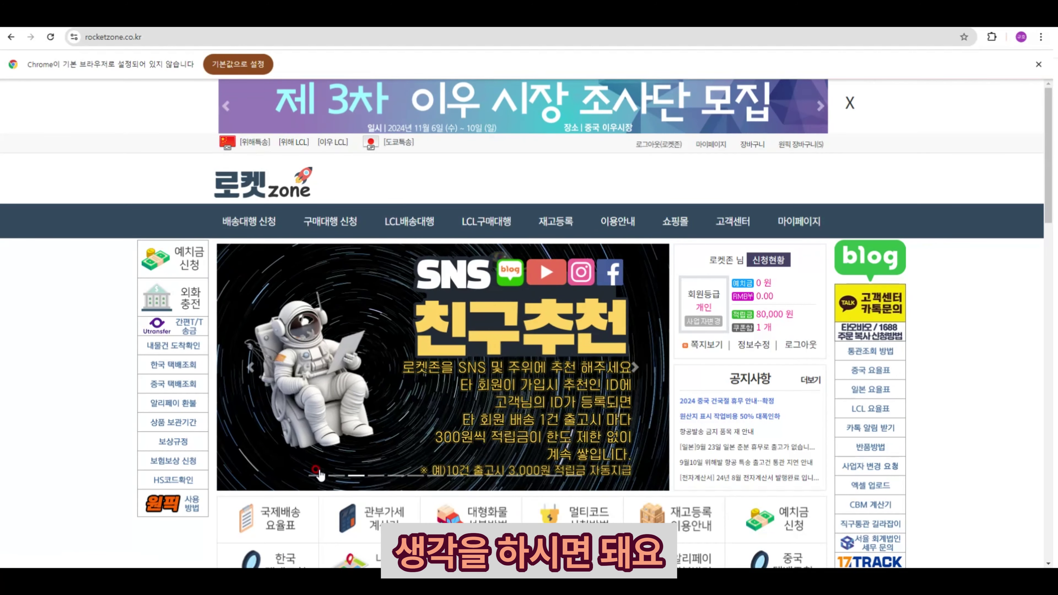
pyautogui.click(394, 388)
pyautogui.scroll(-10, 395, 390)
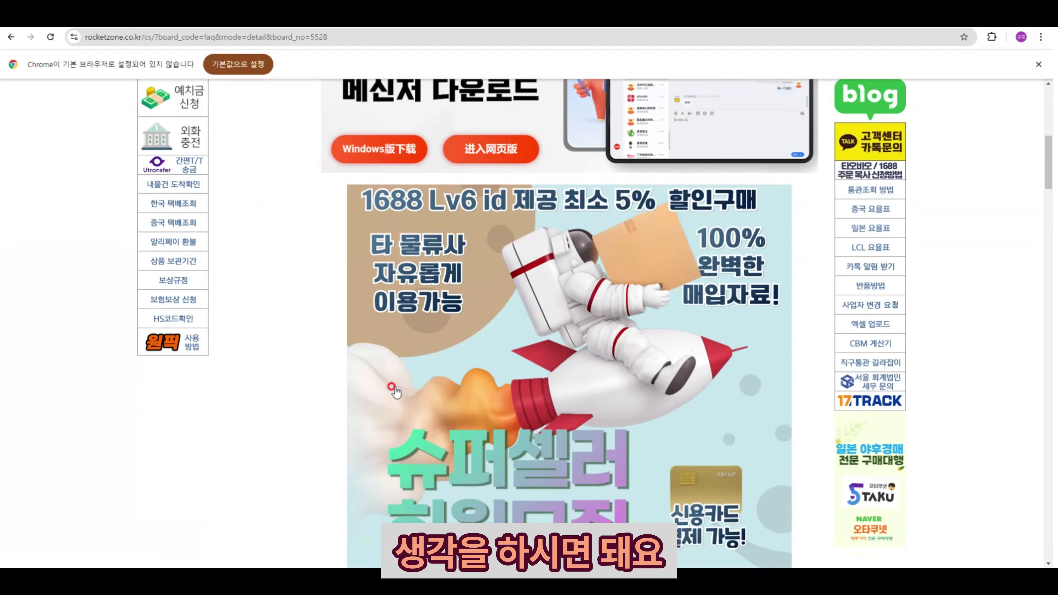
pyautogui.scroll(-10, 394, 389)
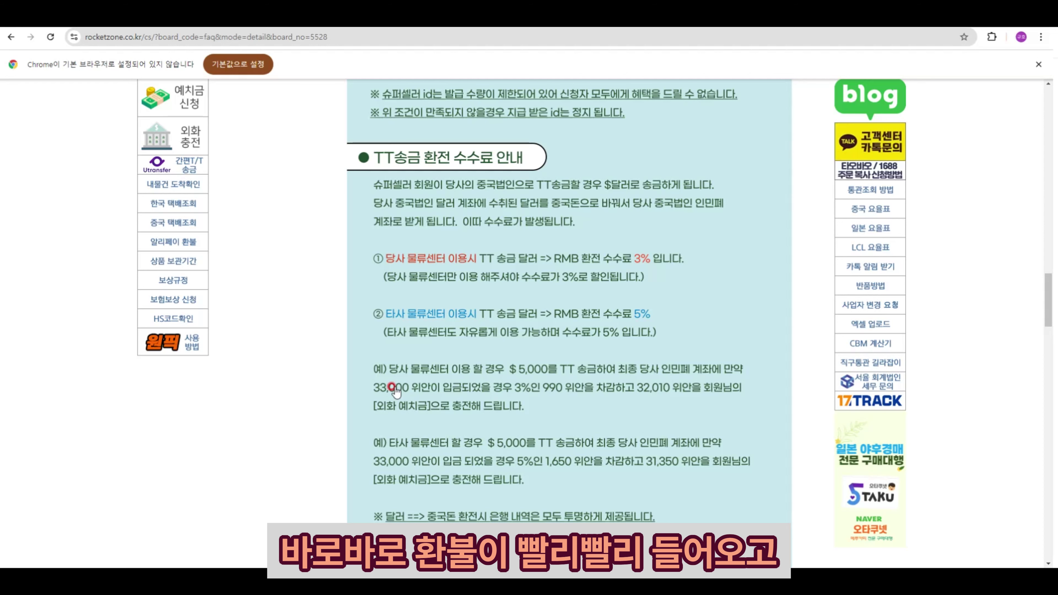
pyautogui.scroll(-10, 394, 388)
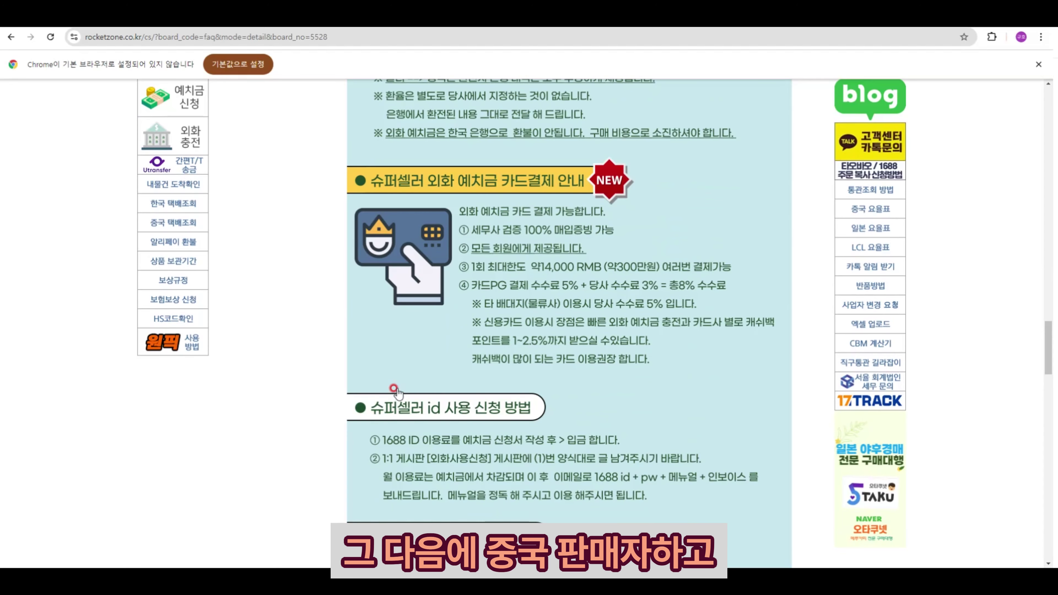
pyautogui.scroll(-9, 397, 392)
pyautogui.scroll(-1, 410, 392)
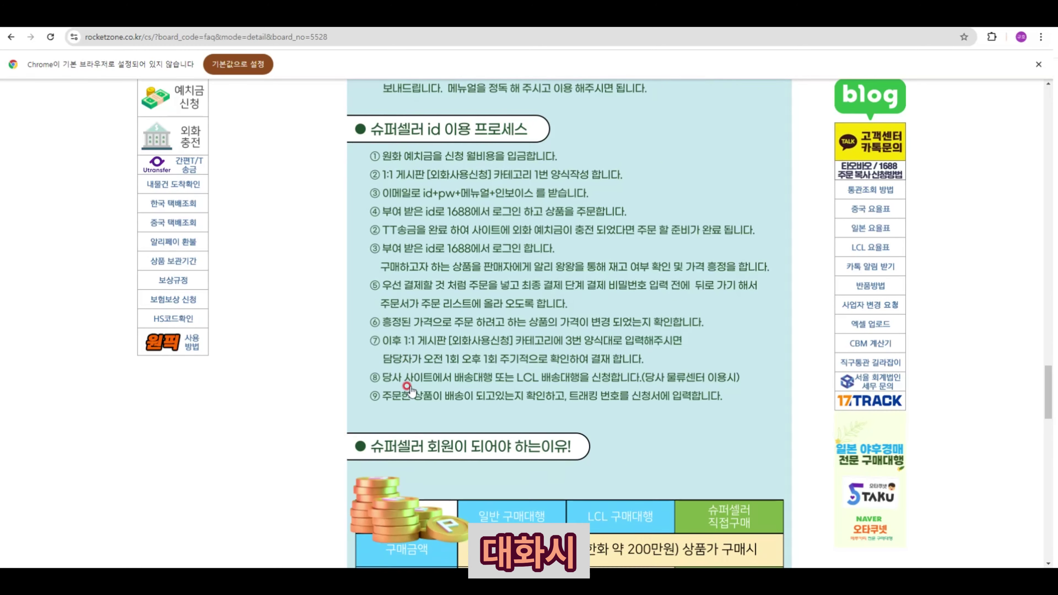
pyautogui.scroll(-2, 410, 392)
pyautogui.scroll(-4, 407, 391)
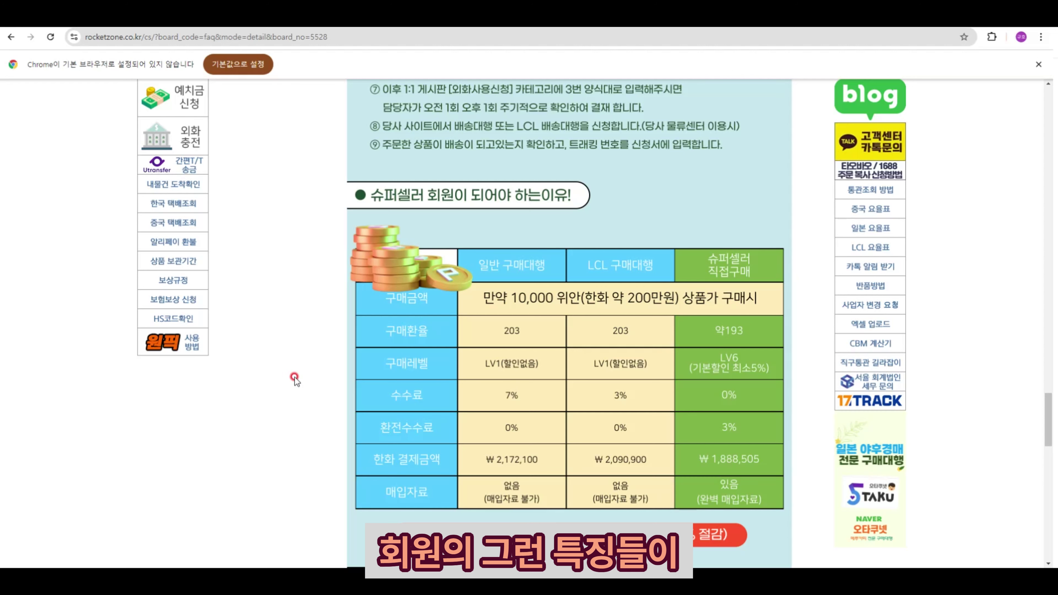
pyautogui.scroll(-1, 728, 193)
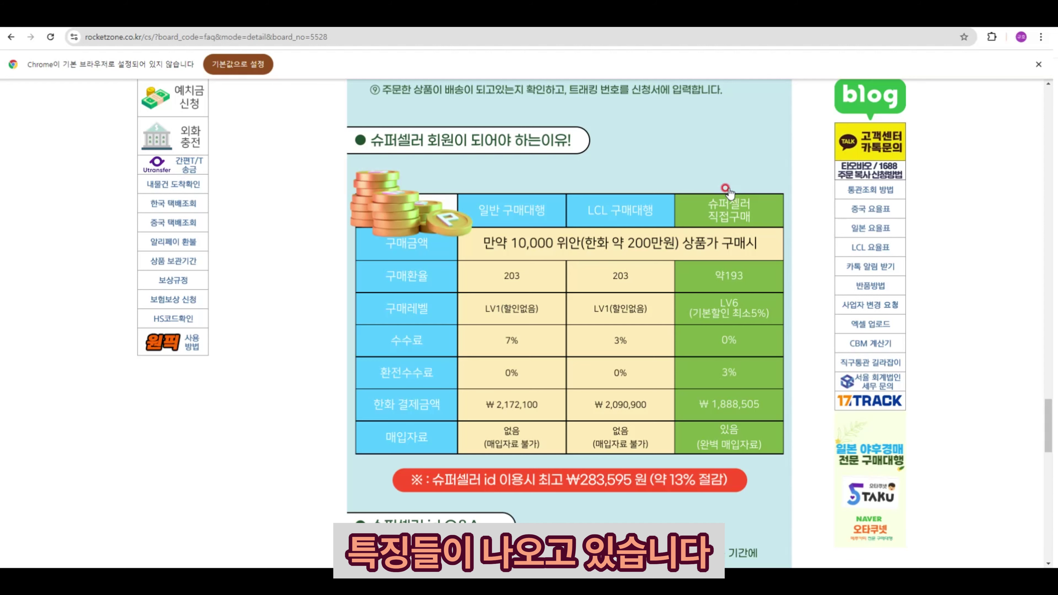
pyautogui.scroll(-1, 728, 192)
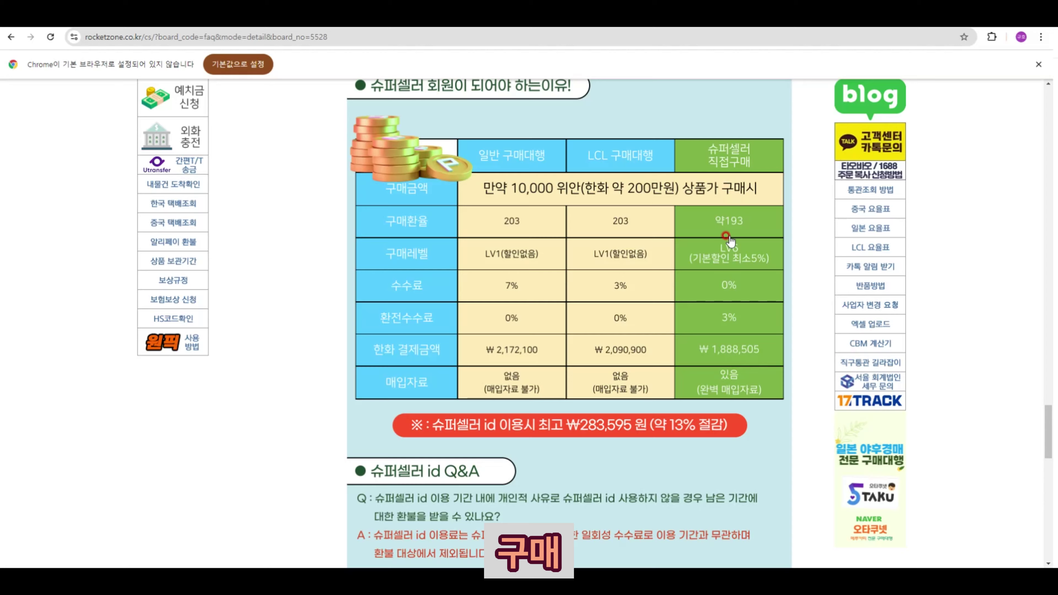
pyautogui.scroll(-15, 749, 225)
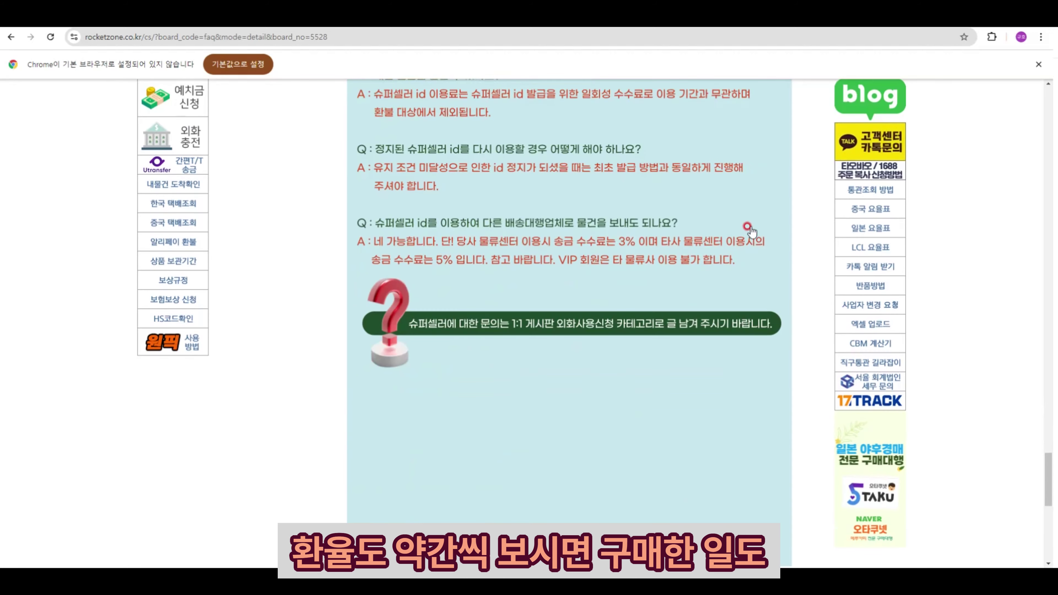
pyautogui.scroll(2, 600, 246)
pyautogui.scroll(12, 600, 246)
pyautogui.scroll(-10, 345, 239)
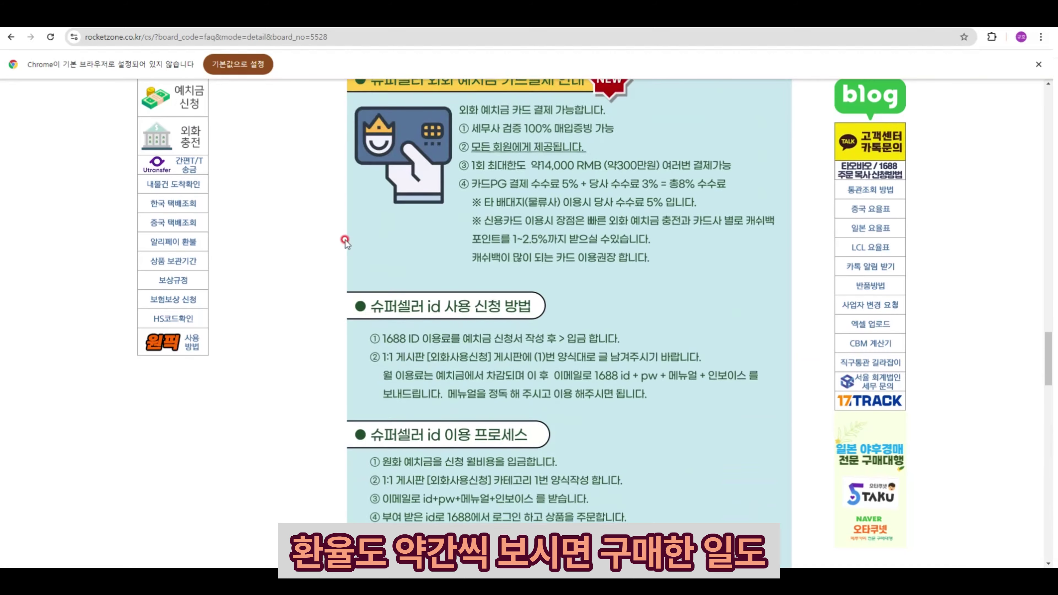
pyautogui.scroll(15, 344, 240)
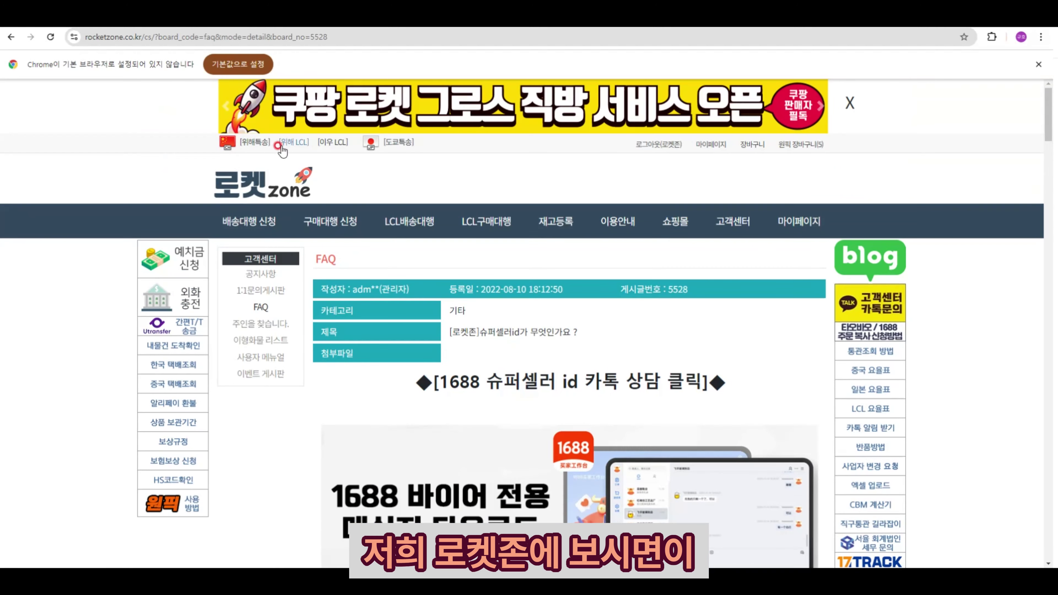
# - Return home via the 로켓zone logo and scroll down to the exchange-rate table and back
pyautogui.click(243, 198)
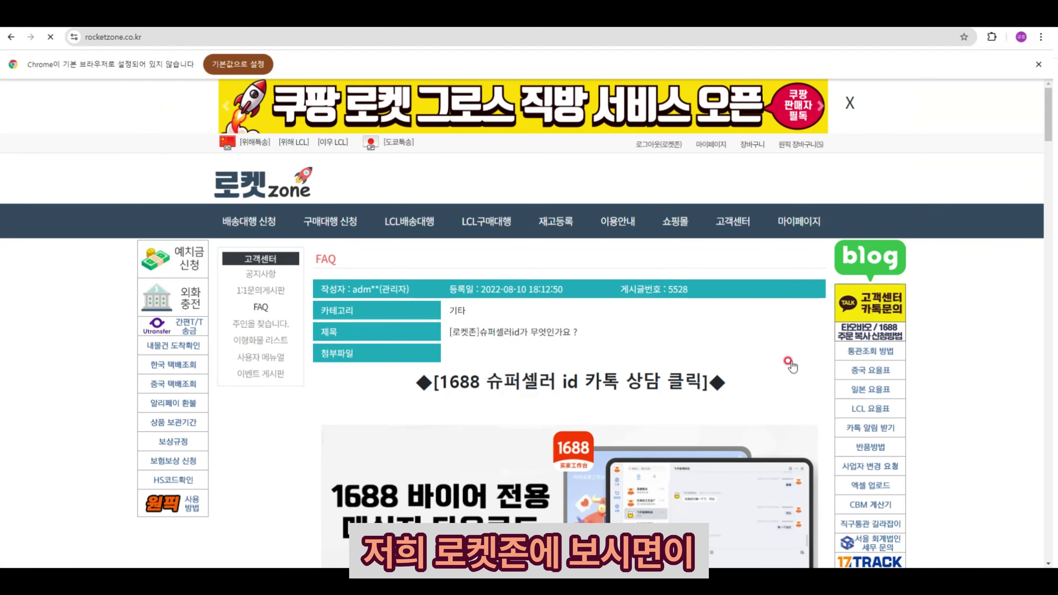
pyautogui.scroll(-10, 799, 363)
pyautogui.scroll(-8, 798, 363)
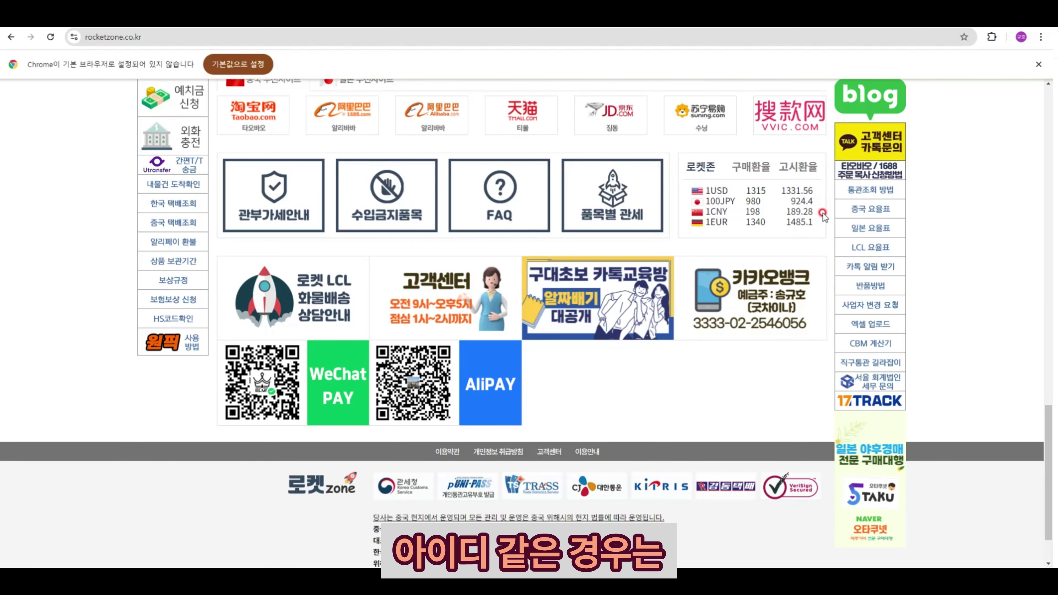
pyautogui.scroll(8, 821, 215)
pyautogui.scroll(10, 818, 219)
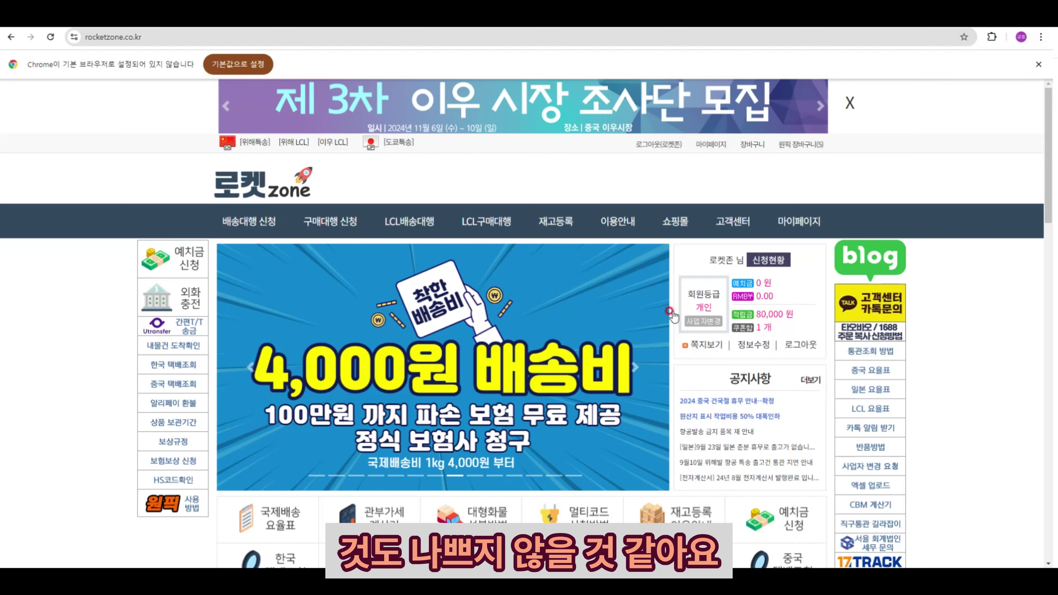
pyautogui.scroll(-4, 670, 313)
pyautogui.scroll(4, 668, 318)
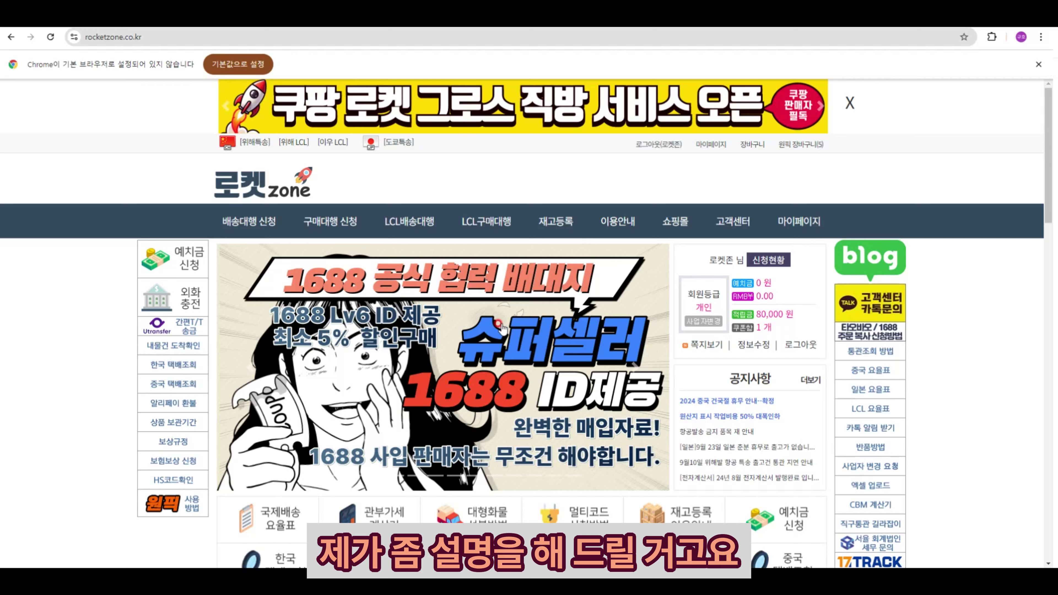
pyautogui.scroll(-12, 500, 325)
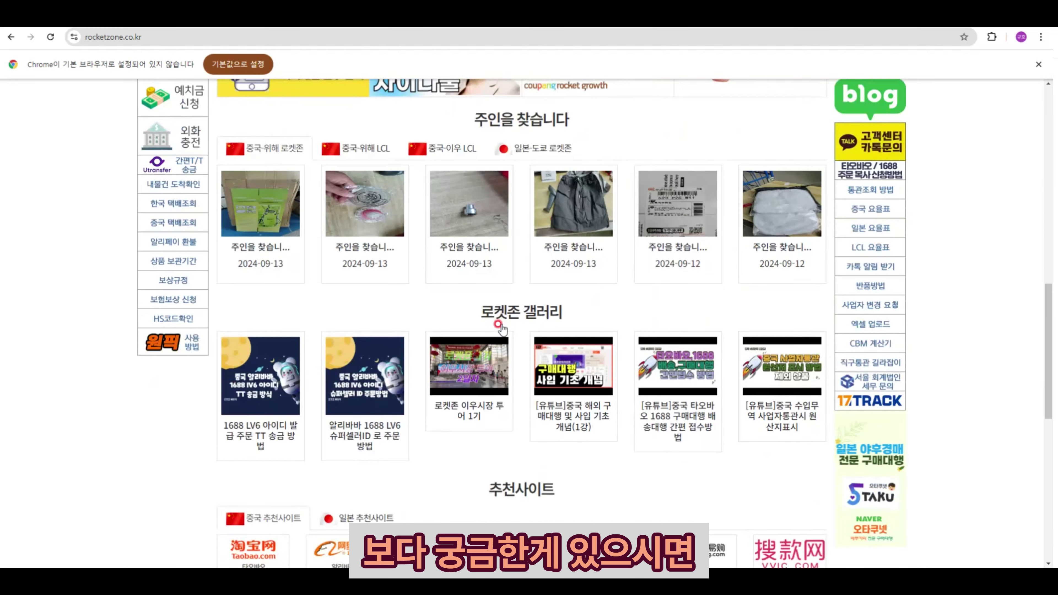
pyautogui.scroll(-9, 501, 328)
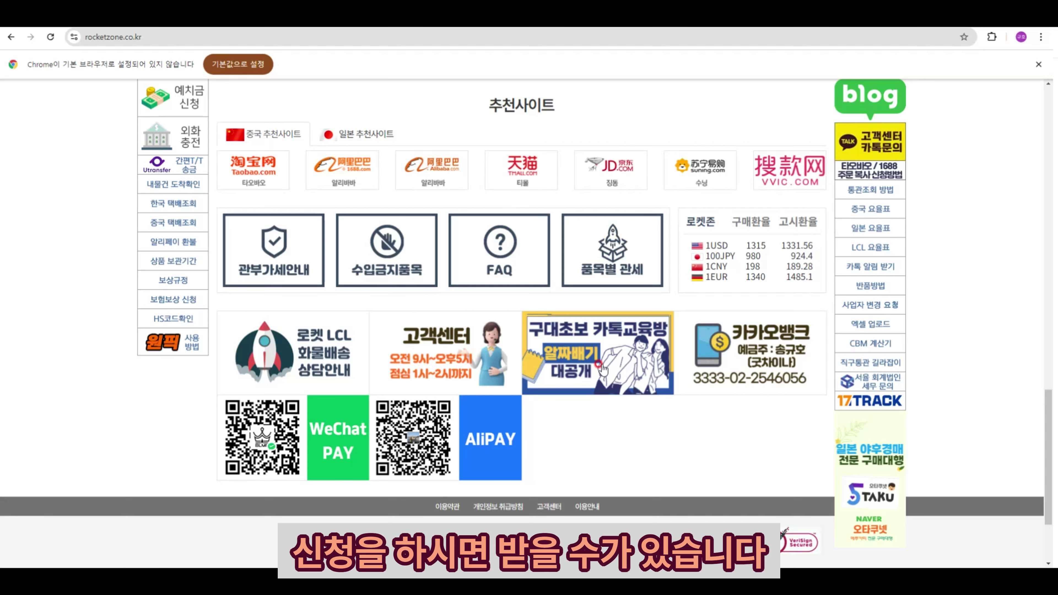
pyautogui.scroll(8, 601, 369)
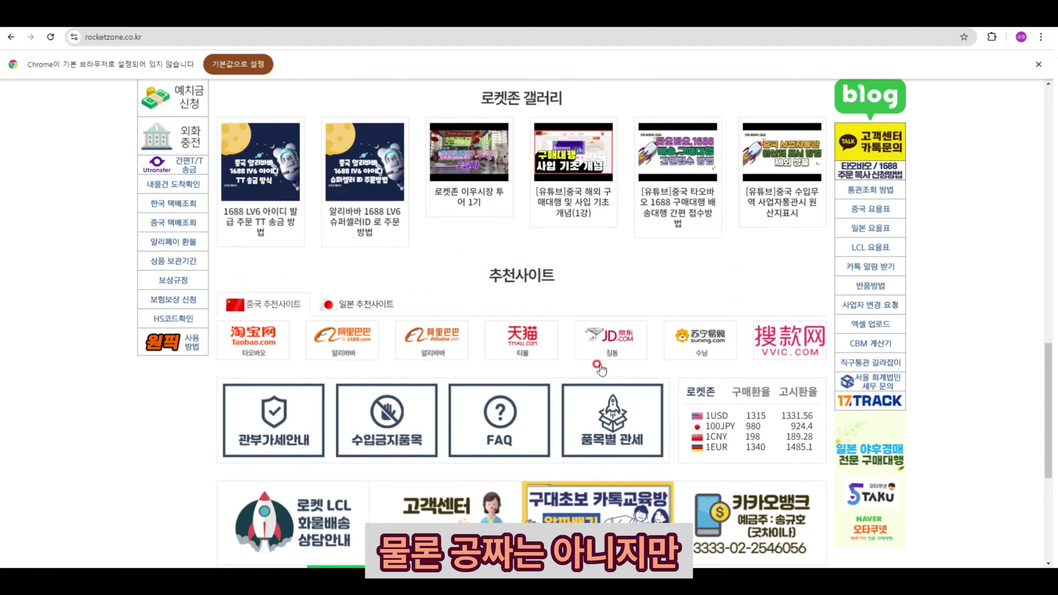
pyautogui.scroll(3, 601, 369)
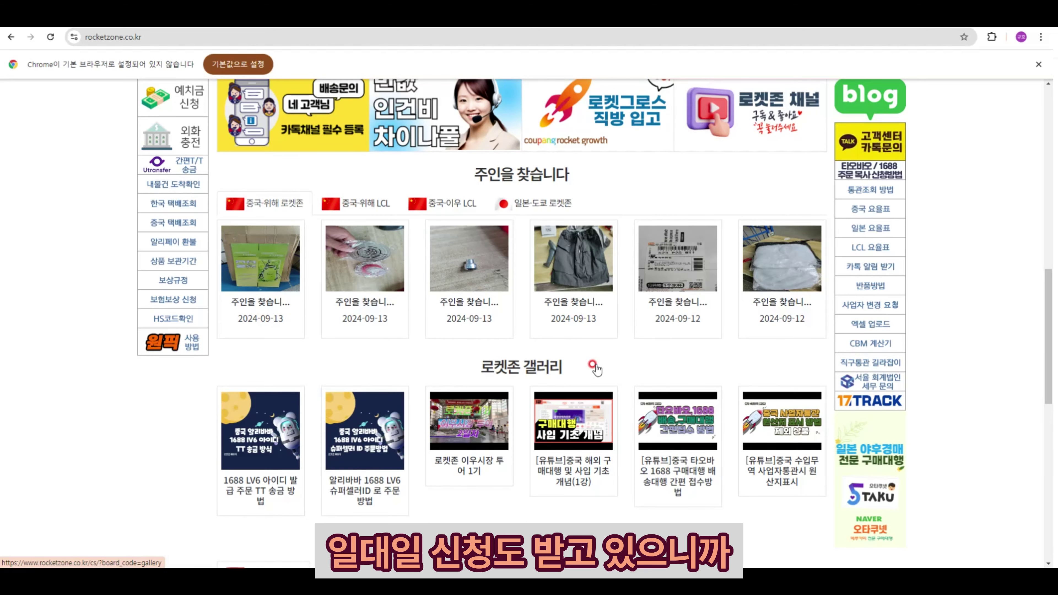
pyautogui.scroll(12, 594, 368)
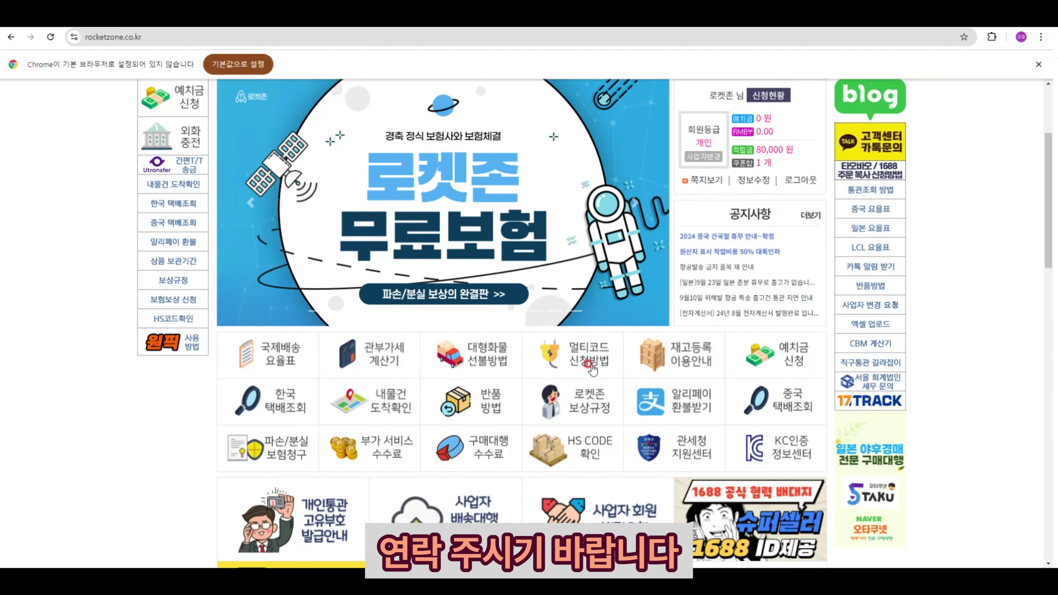
pyautogui.scroll(4, 593, 369)
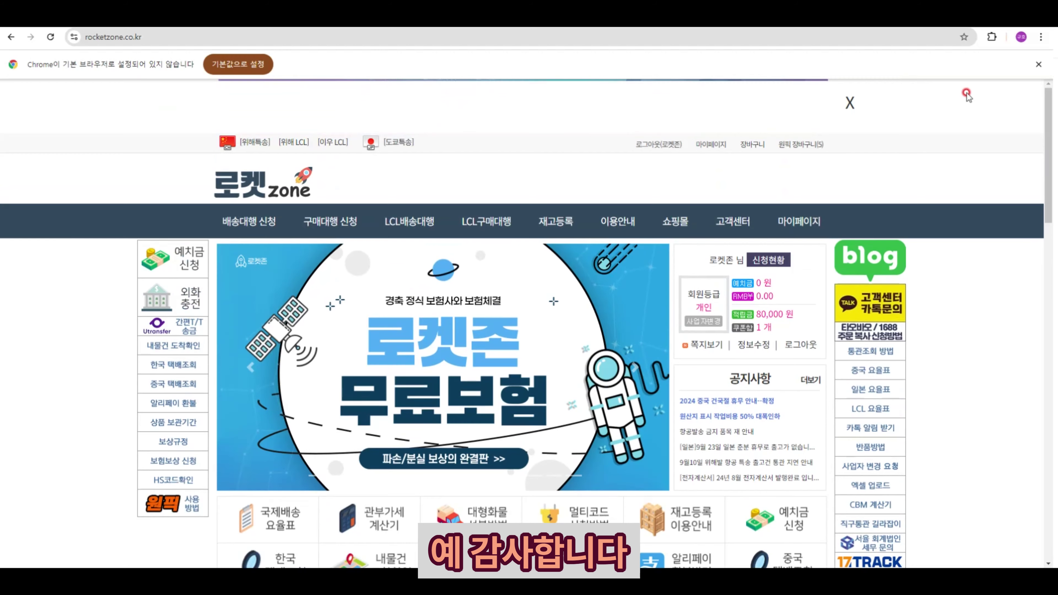